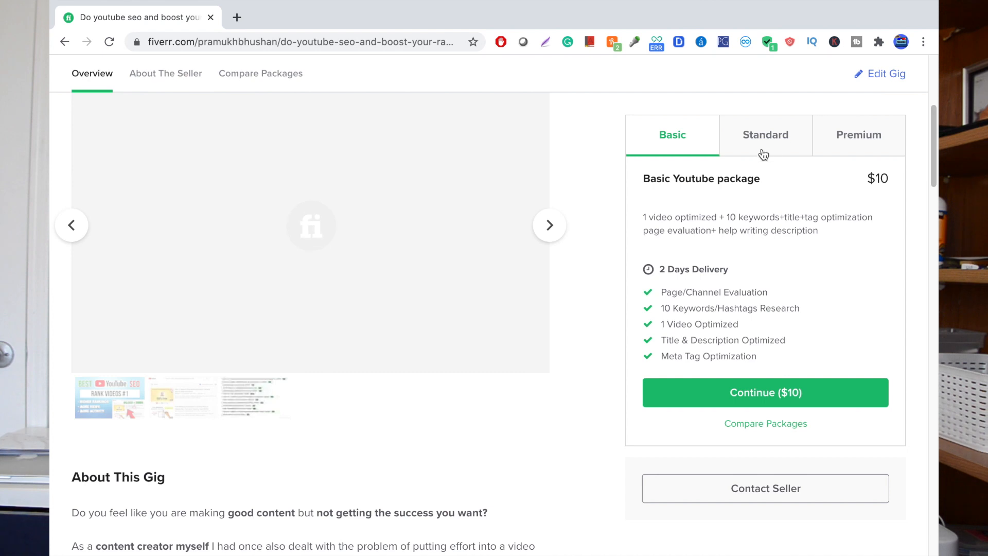
- Review the Standard, Premium and Basic packages of the YouTube SEO gig
left_click(764, 154)
scroll(856, 142, "up", 1)
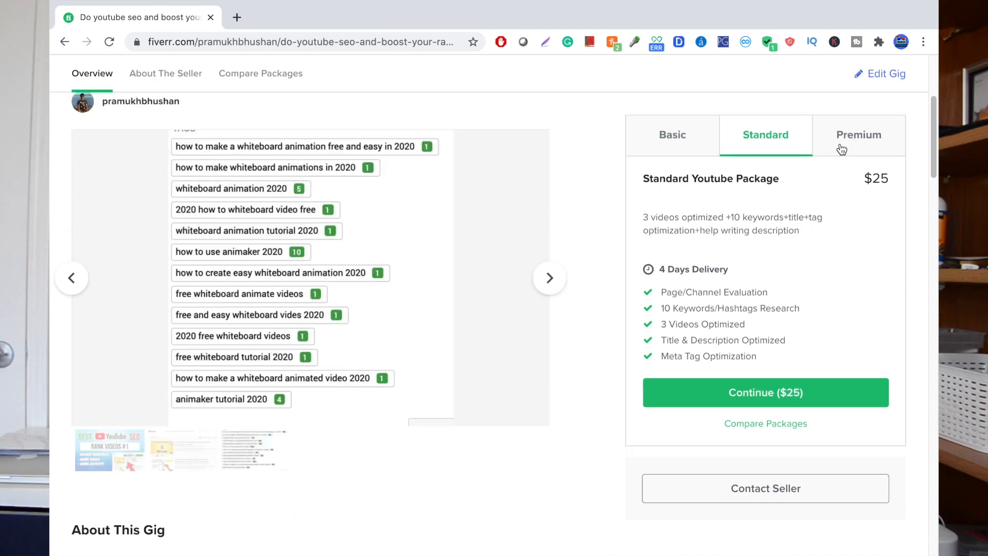
left_click(855, 142)
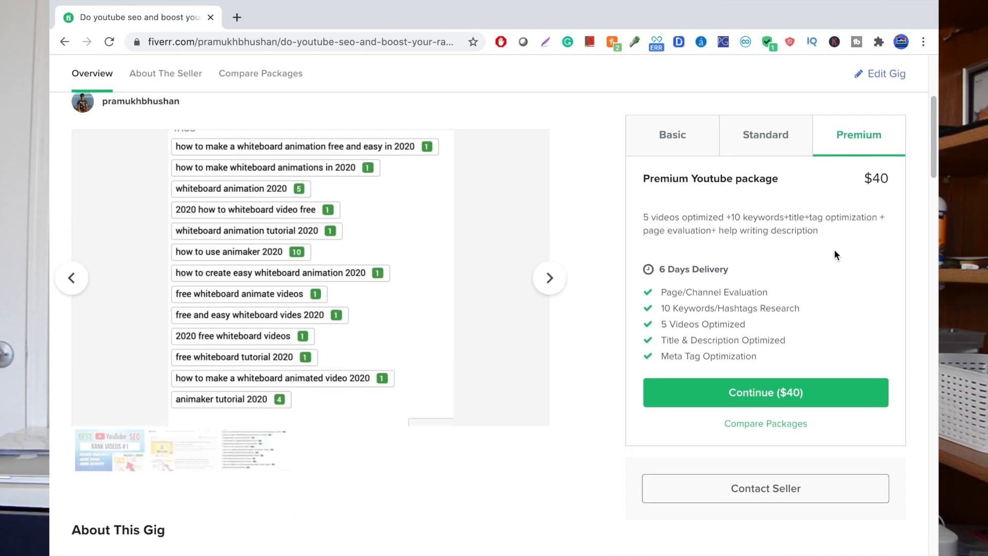
left_click(679, 154)
left_click(803, 400)
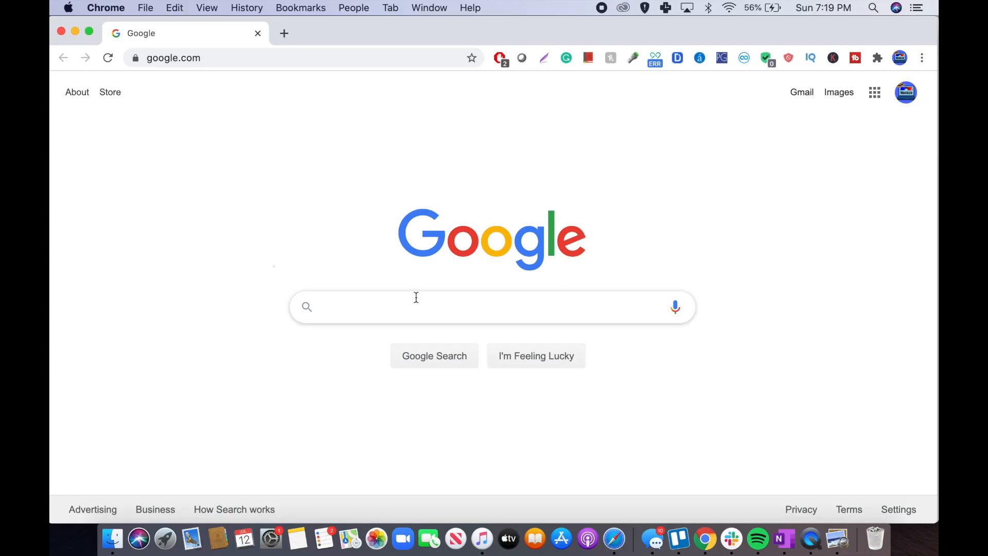
- Search Google for pixlr, open the Pixlr.com site and launch its Advanced Pixlr E editor
left_click(417, 298)
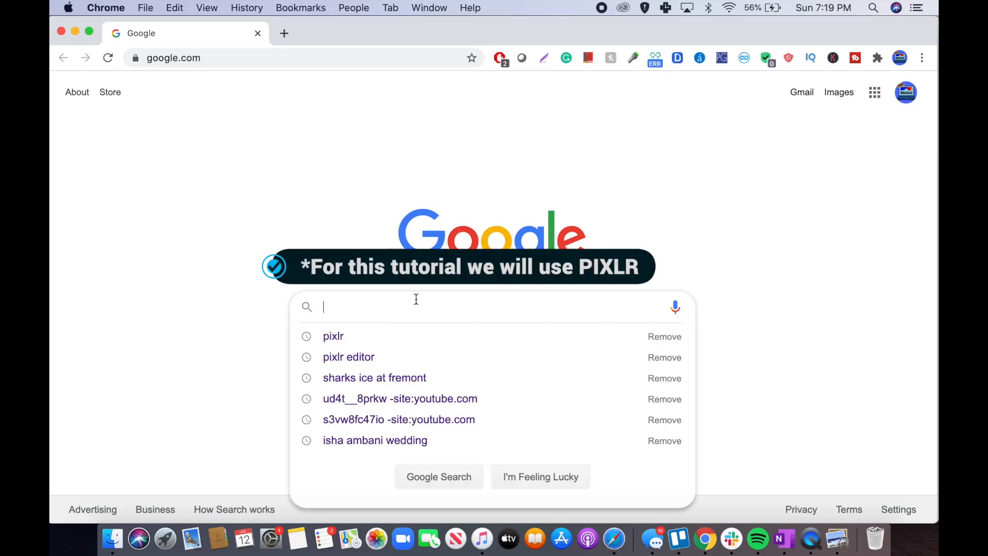
left_click(366, 335)
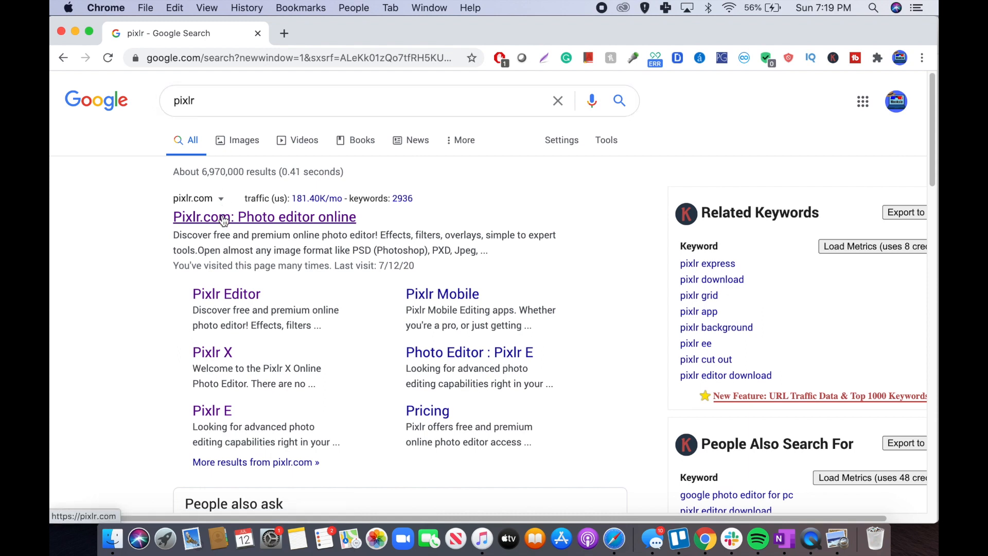
left_click(223, 218)
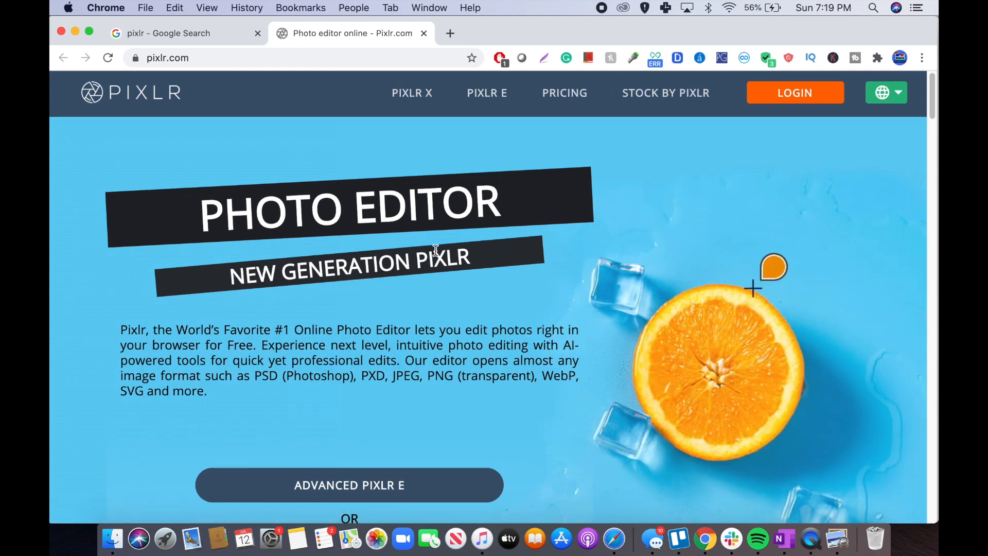
scroll(438, 249, "down", 1)
scroll(438, 249, "down", 5)
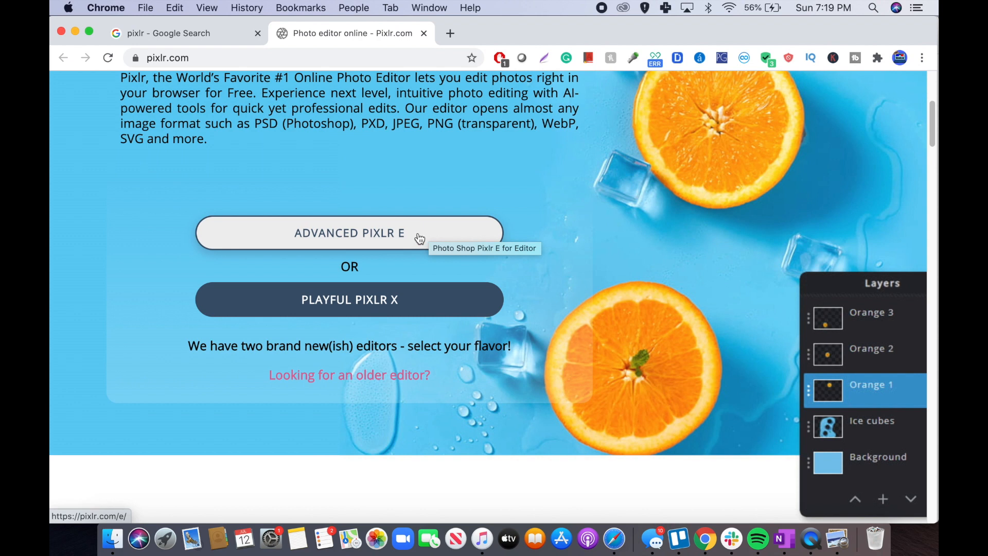
left_click(419, 237)
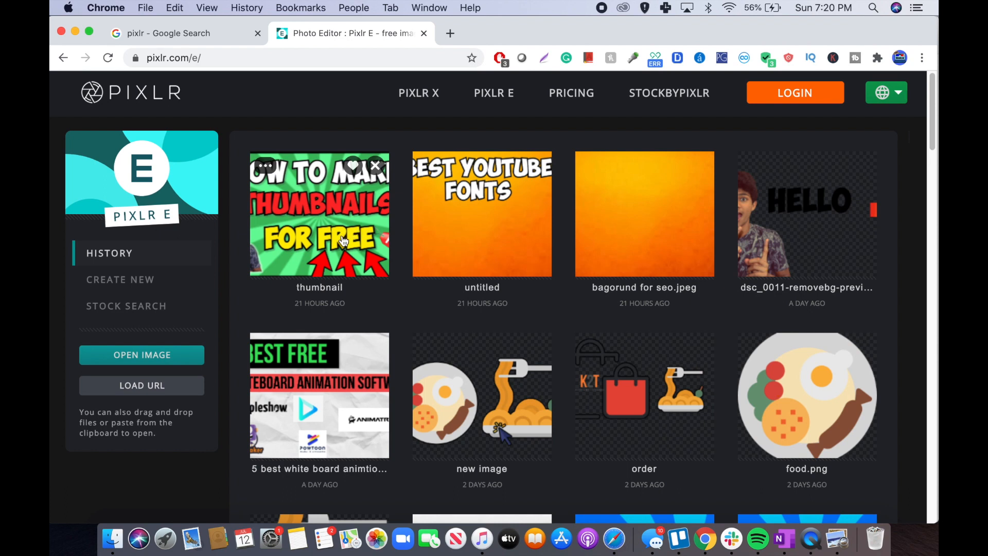
- Start setting up a new image with a width of 1280 and a height of 720 pixels
left_click(146, 285)
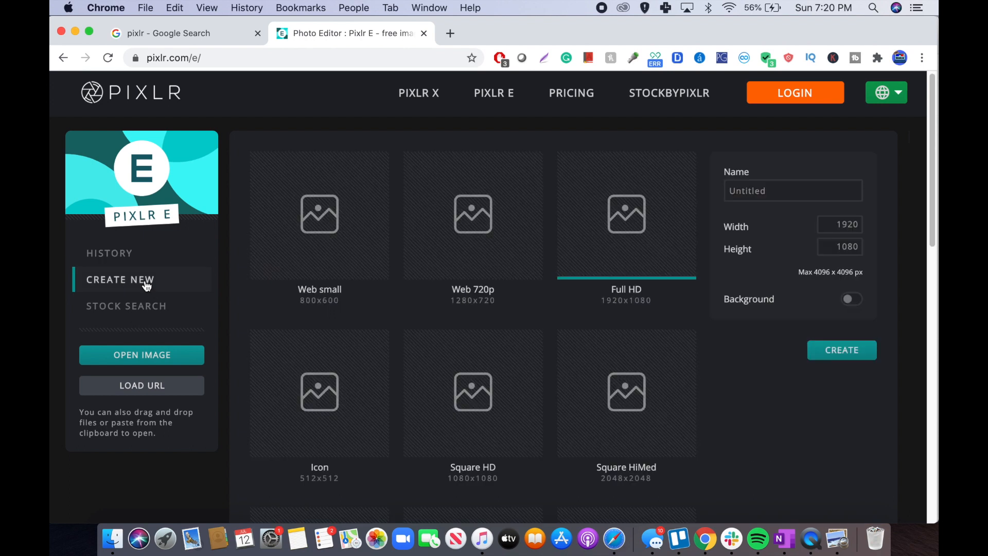
left_click(844, 230)
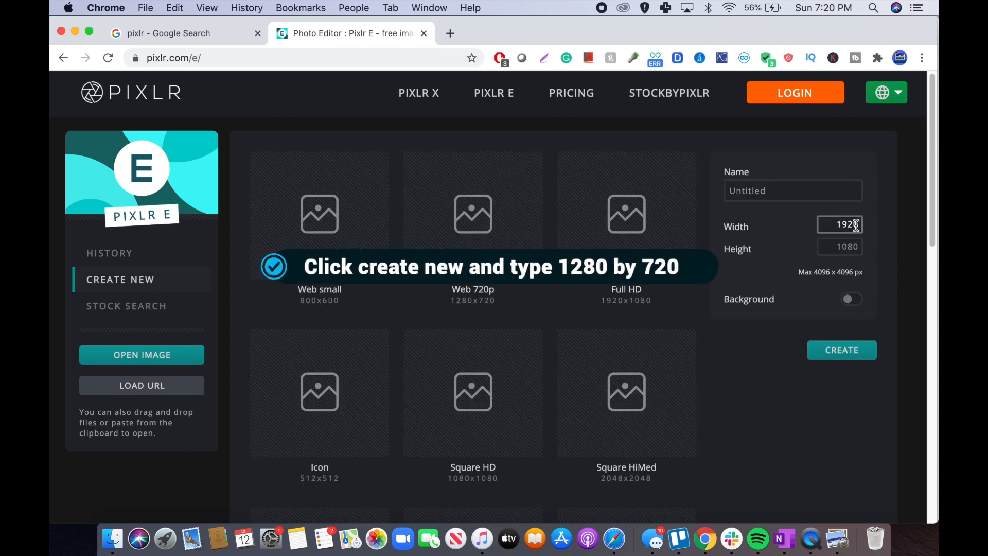
left_click(856, 226)
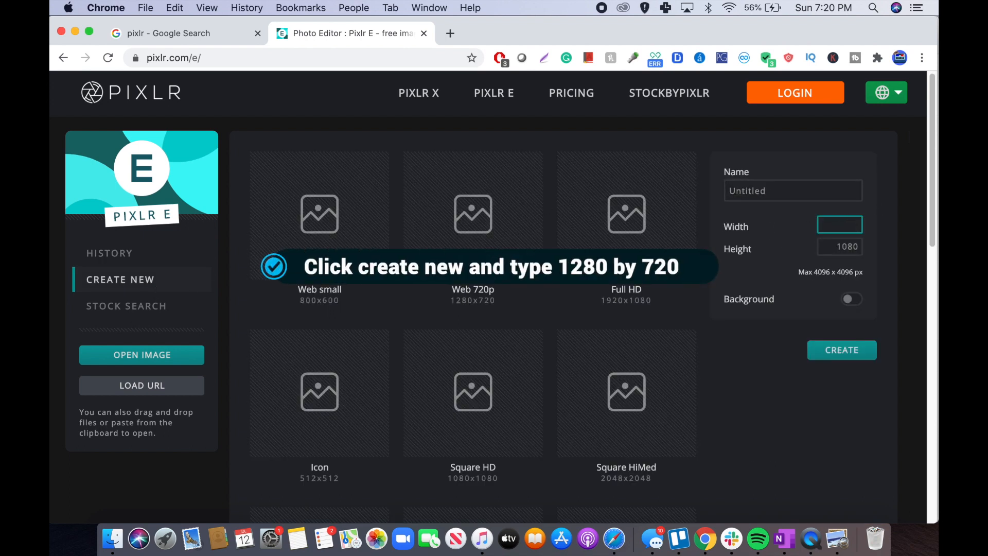
left_click(855, 247)
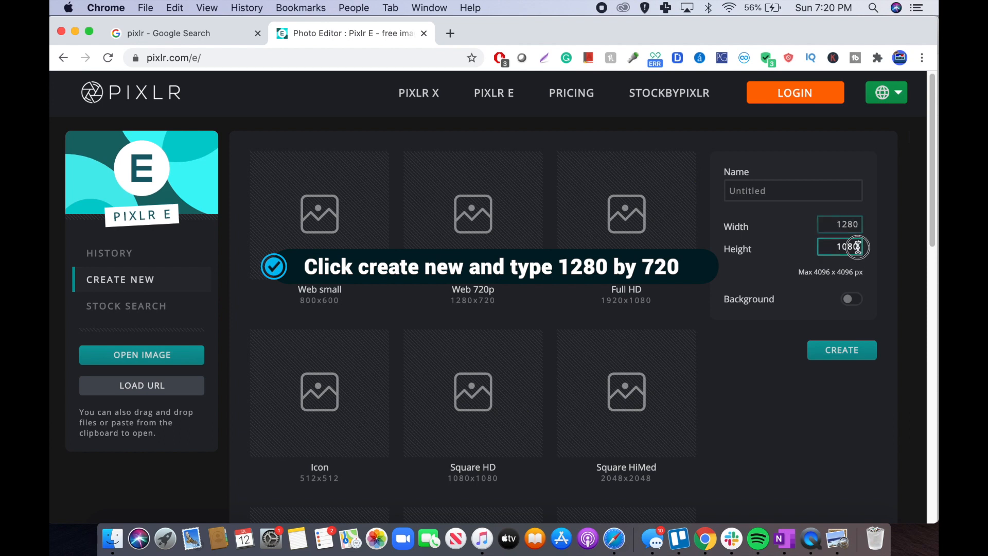
double_click(851, 247)
key("BackSpace")
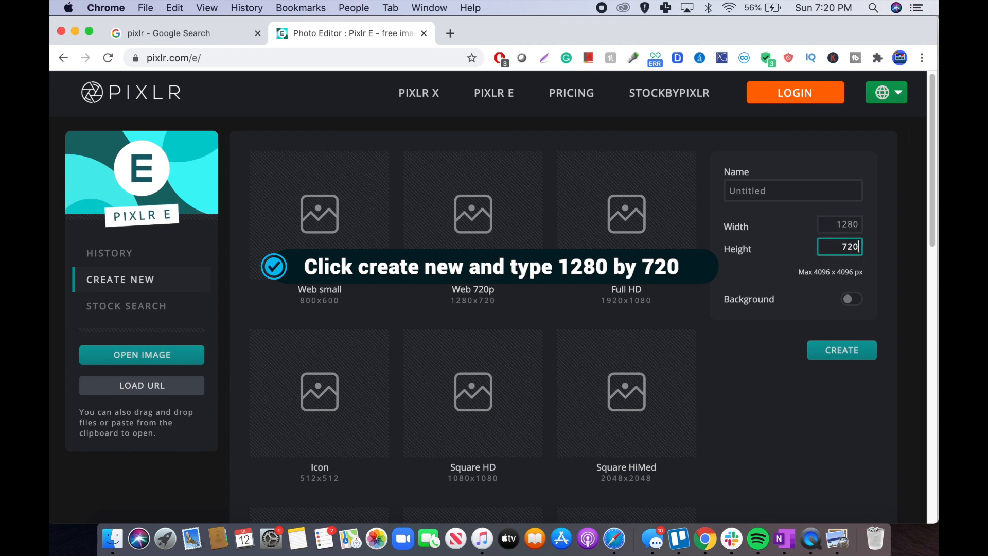
- Name the new image Thumbnail and create it
left_click(783, 192)
left_click_drag(783, 192, 655, 194)
key("BackSpace")
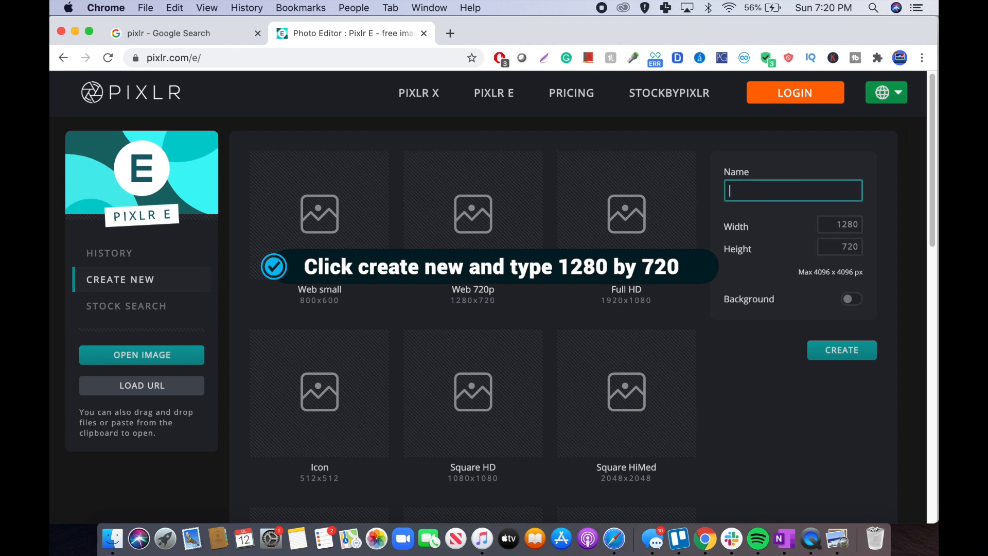
type("Thumbnail")
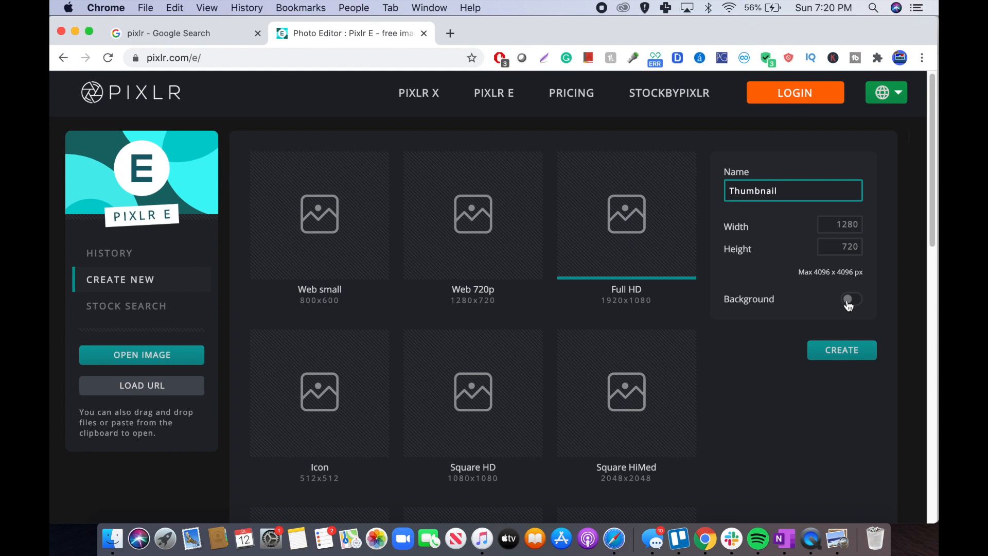
left_click(838, 359)
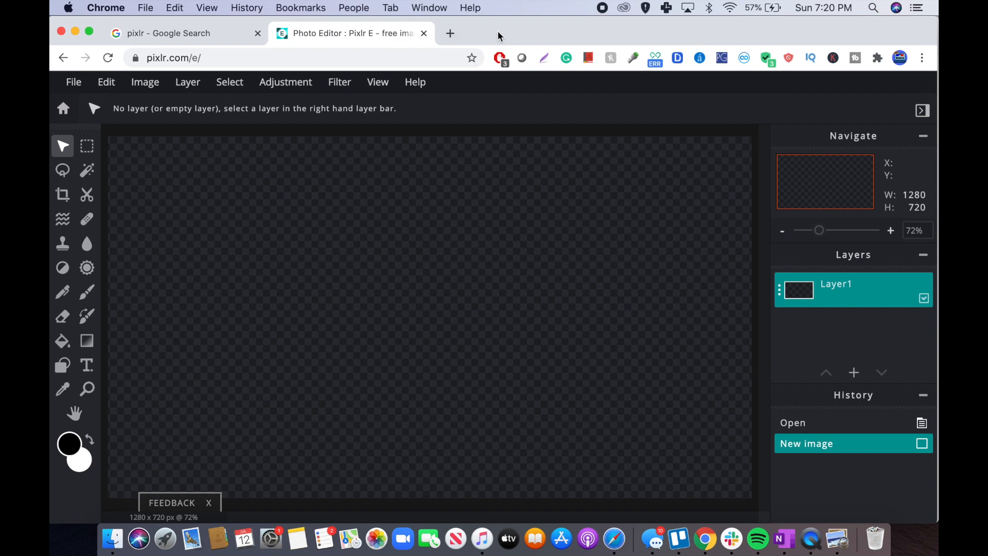
- Look over the image files in Finder's Thumbnails folder and return to the full-screen Pixlr browser window
left_click_drag(499, 36, 495, 246)
left_click(547, 70)
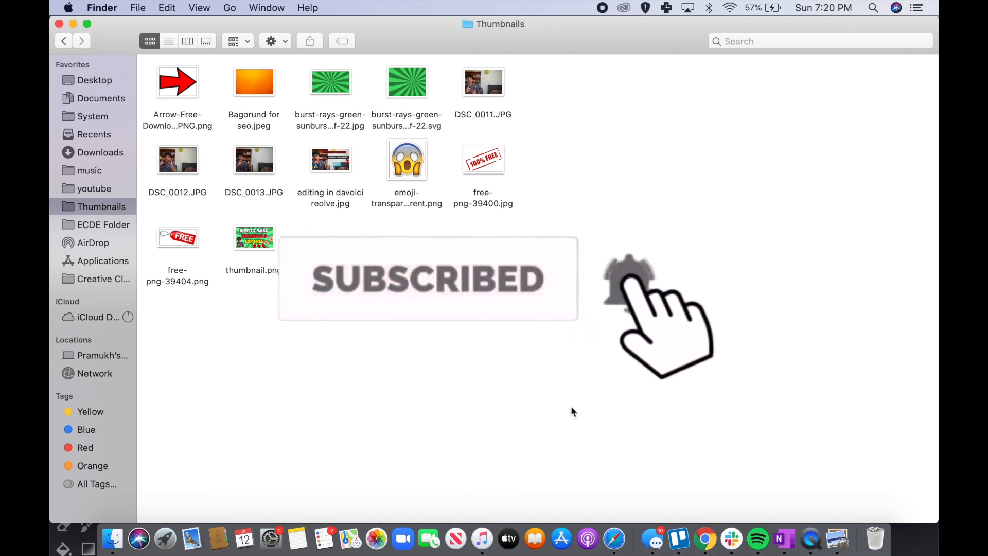
left_click(705, 539)
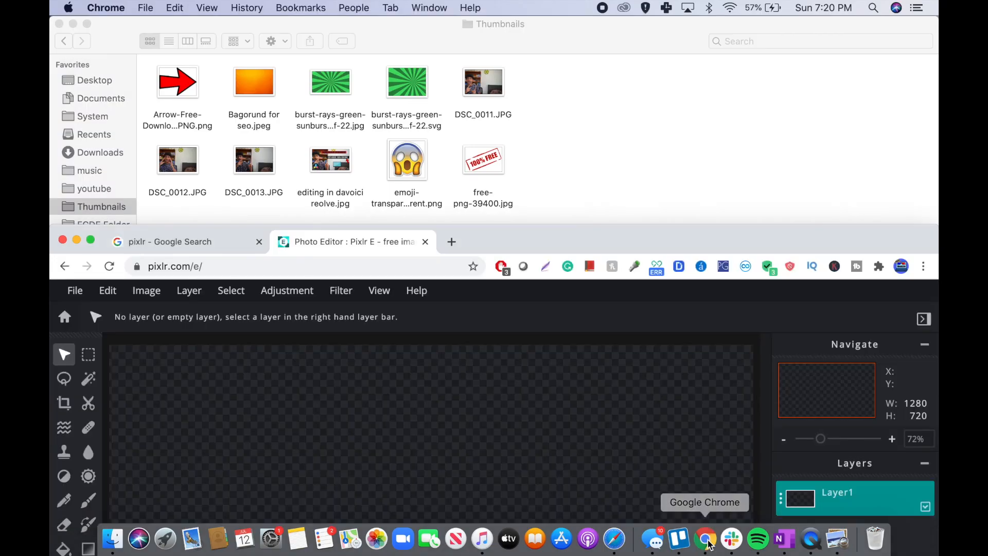
double_click(617, 232)
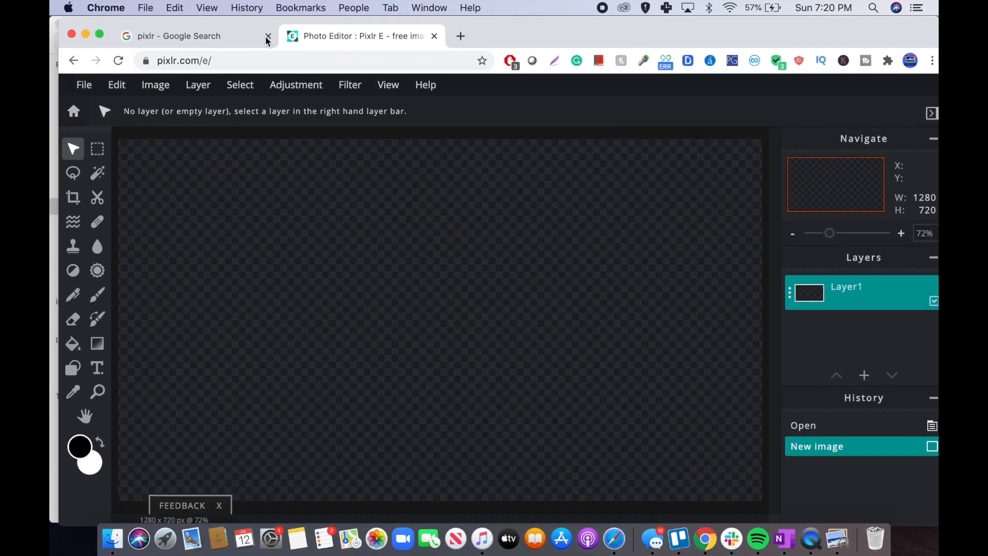
left_click(99, 34)
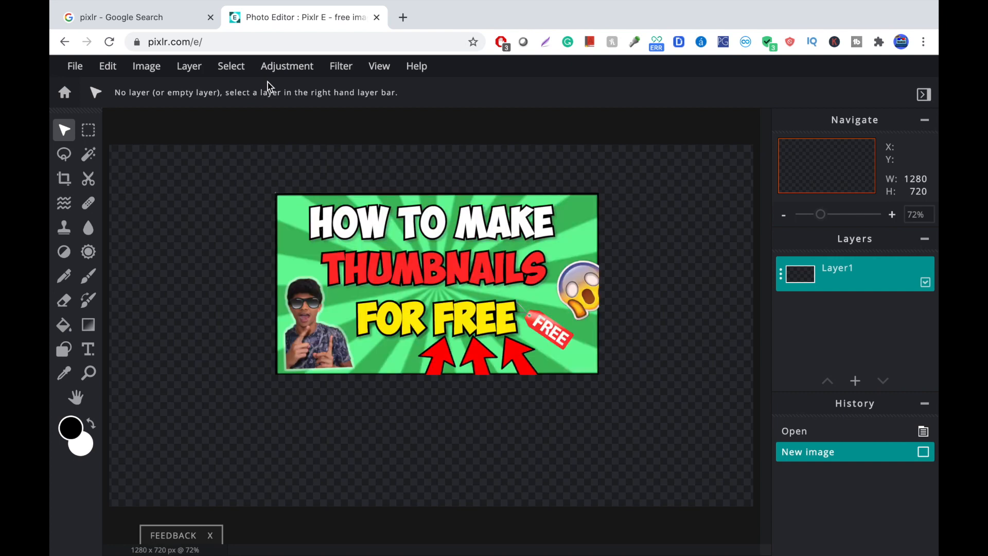
- Search Google in a new tab for "sunburst baground 1280 by 720"
left_click(405, 19)
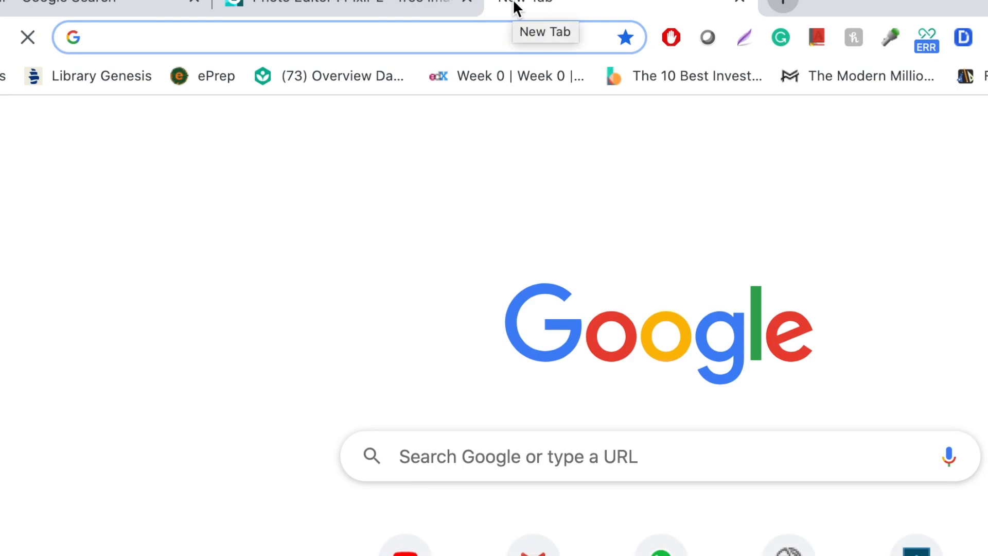
type("su")
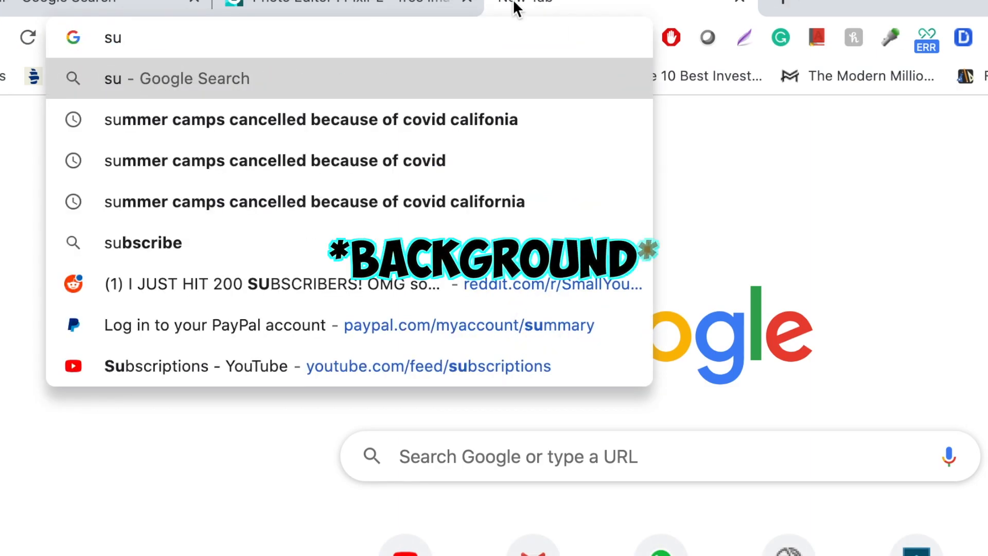
type("nburst ")
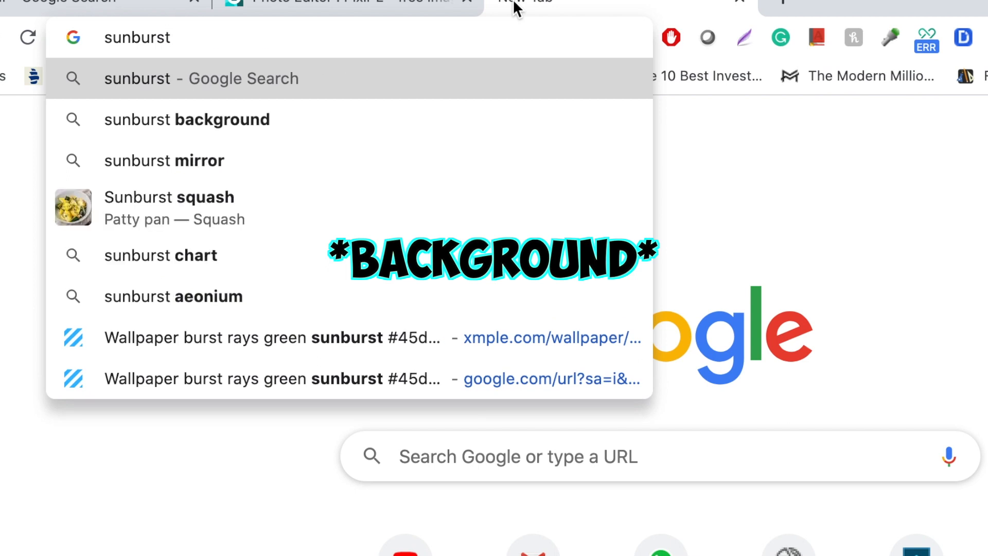
type("baground")
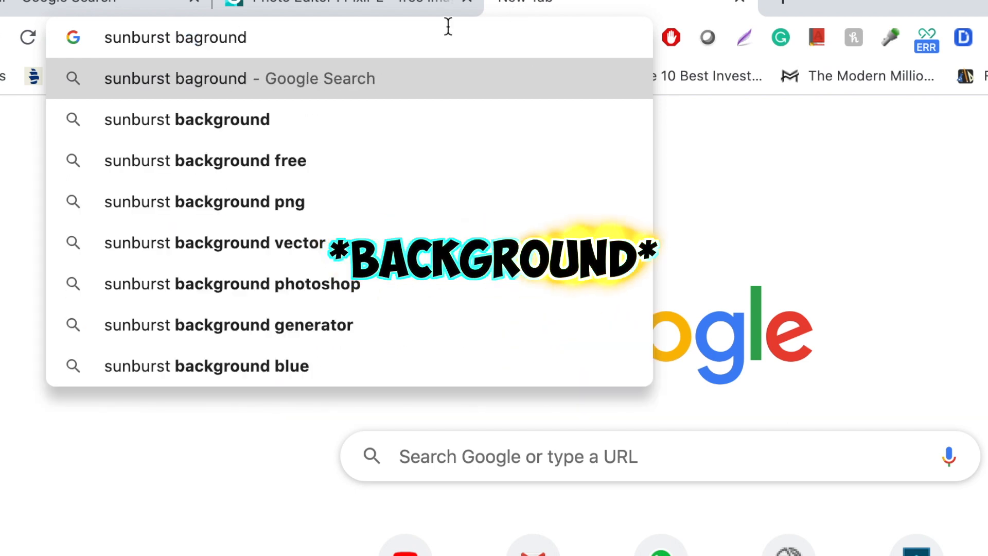
type(" 180")
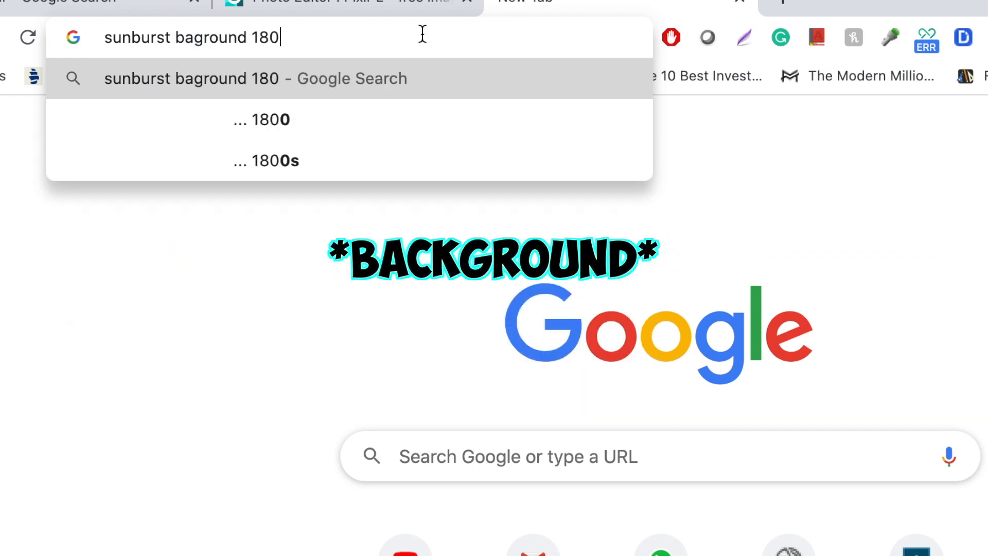
key("BackSpace")
key("BackSpace")
type("280 b")
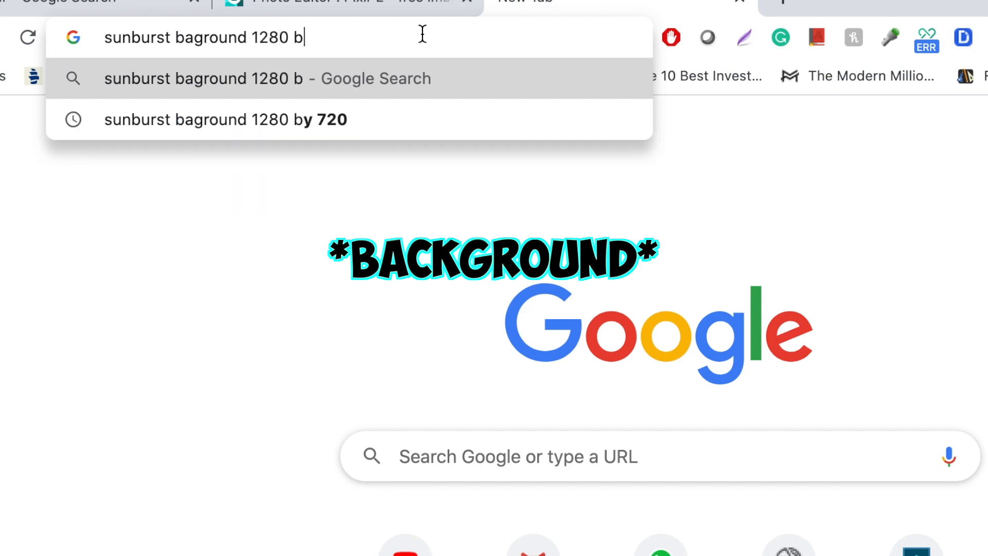
type("y 7")
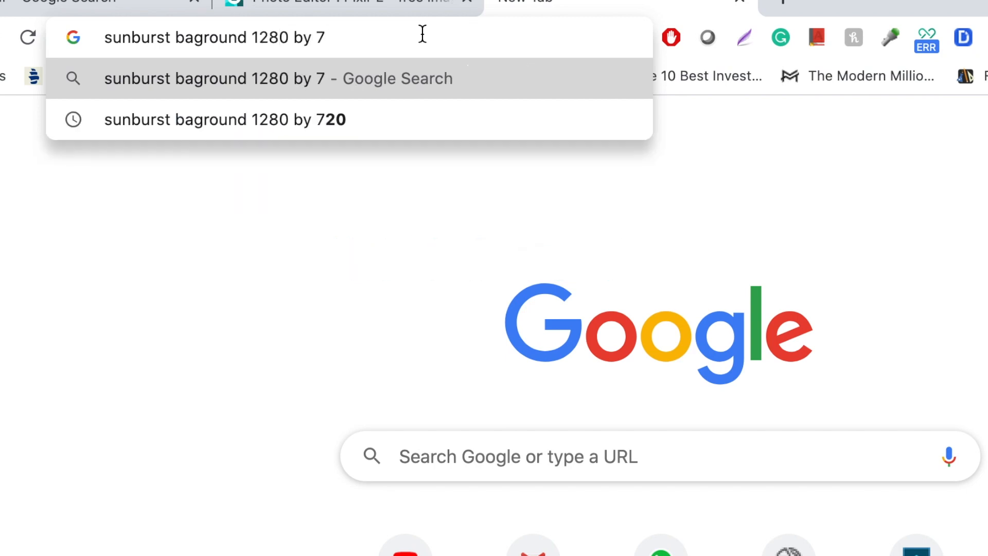
type("20")
key("Return")
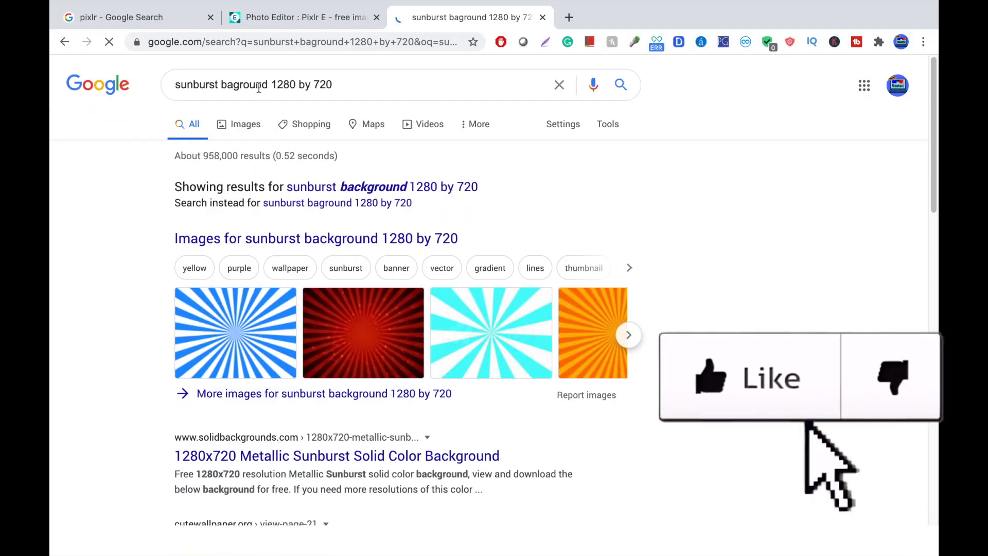
- Add "green" to the start of the sunburst search and browse the image results
left_click(179, 87)
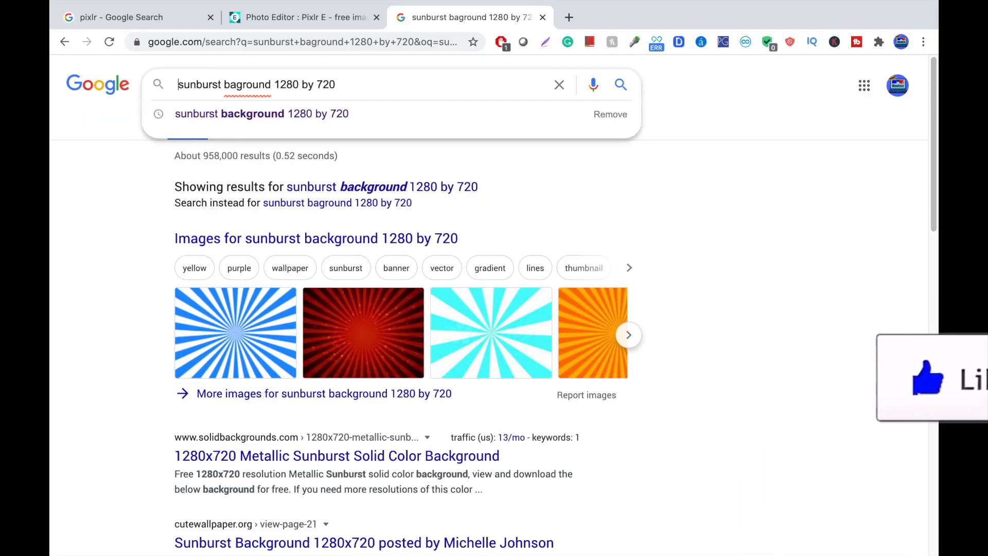
type("green")
key("Return")
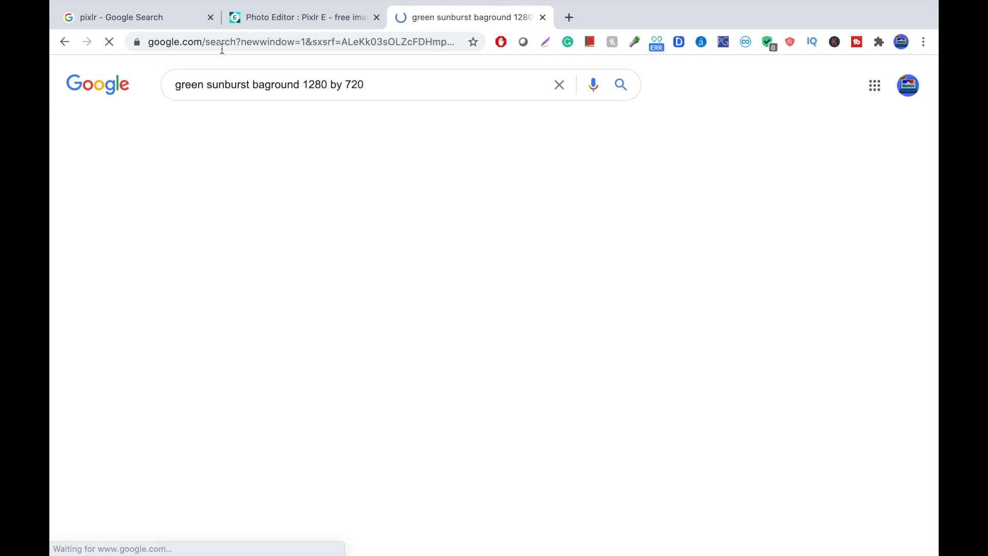
left_click(241, 128)
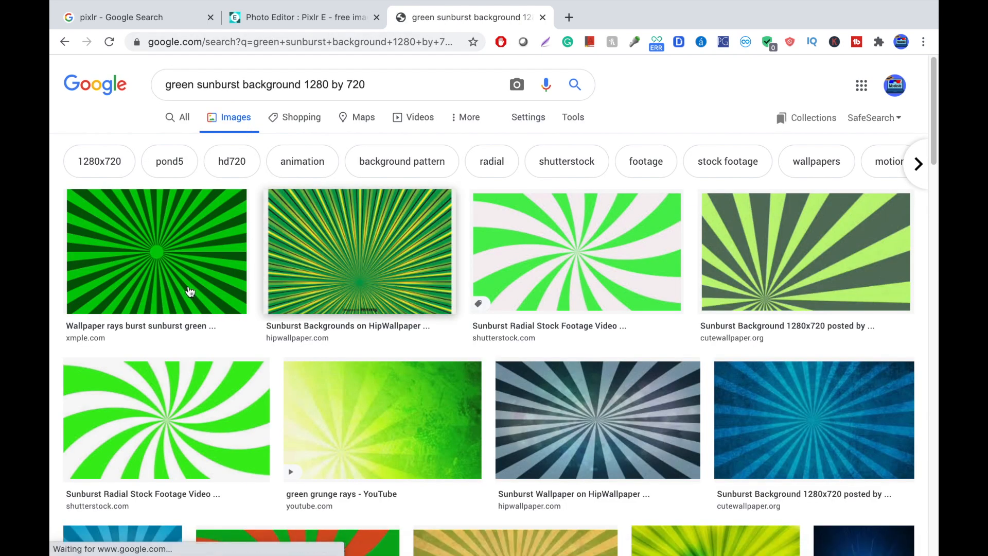
scroll(581, 254, "down", 7)
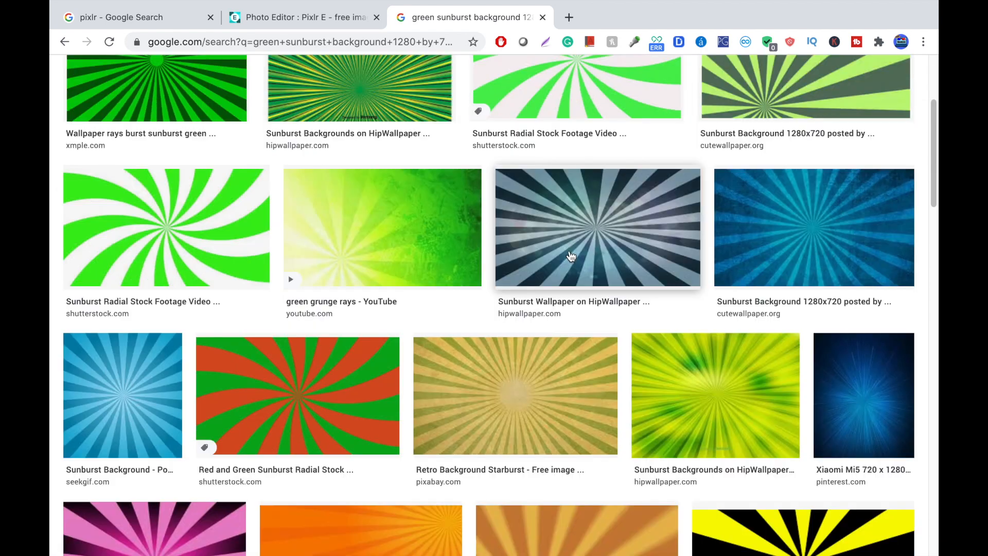
scroll(488, 271, "down", 10)
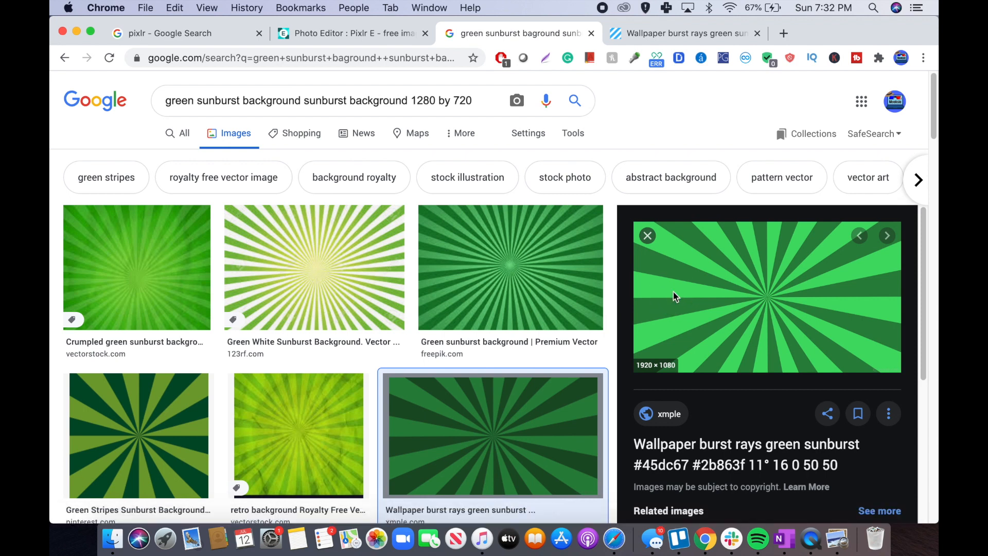
- Open the green sunburst wallpaper's source page, search its resolution list for 1280, and choose 1280x720
left_click(674, 299)
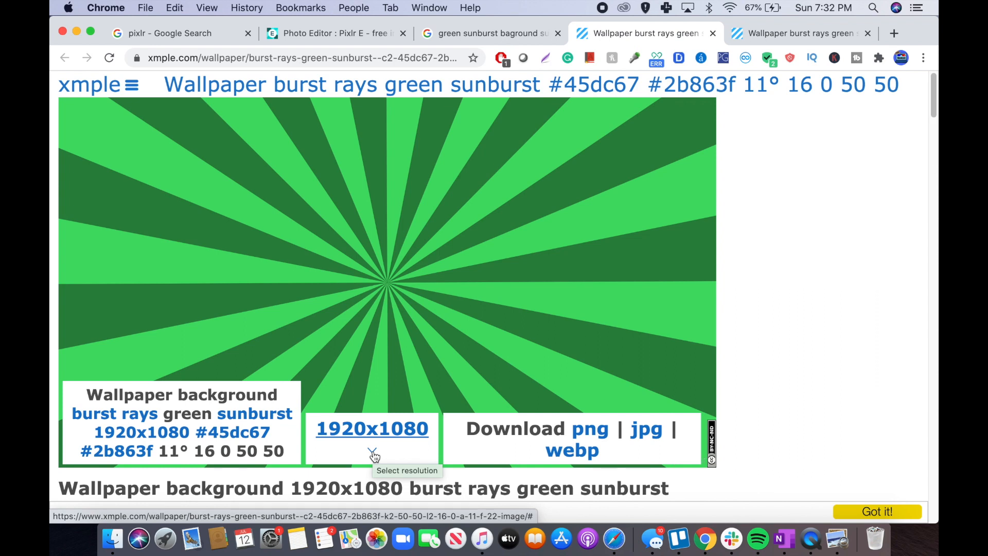
left_click(373, 455)
key("super+f")
type("12")
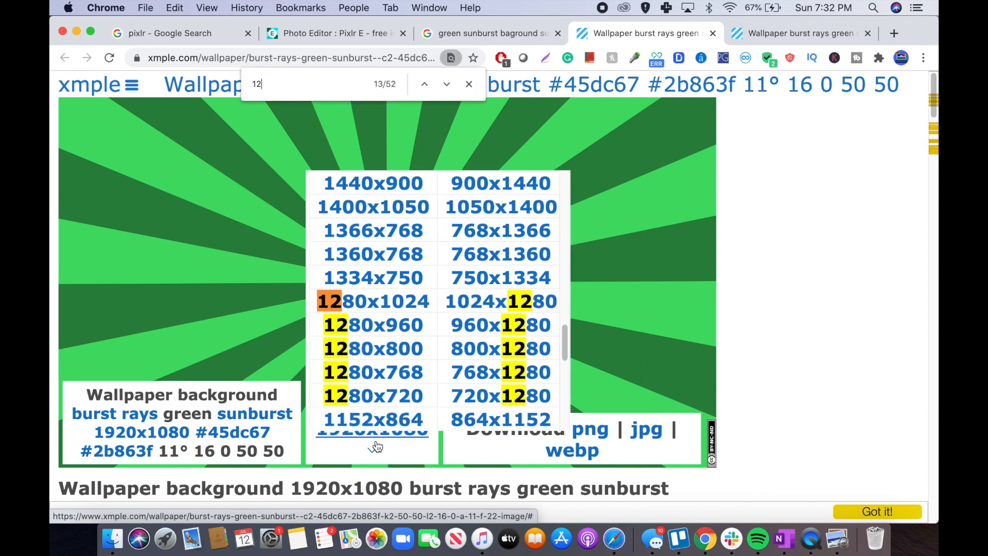
type("80 by")
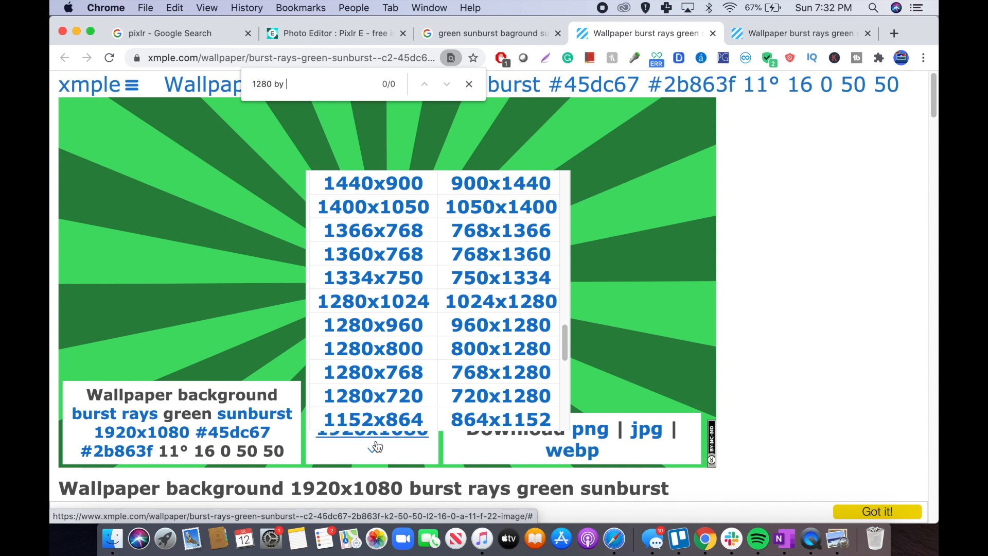
key("BackSpace")
key("BackSpace")
key("BackSpace")
key("BackSpace")
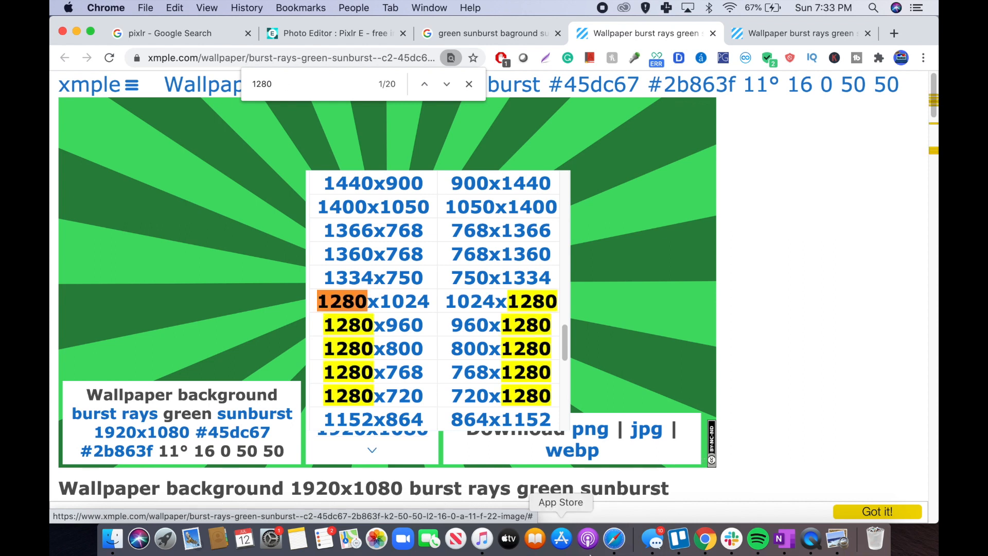
left_click(417, 395)
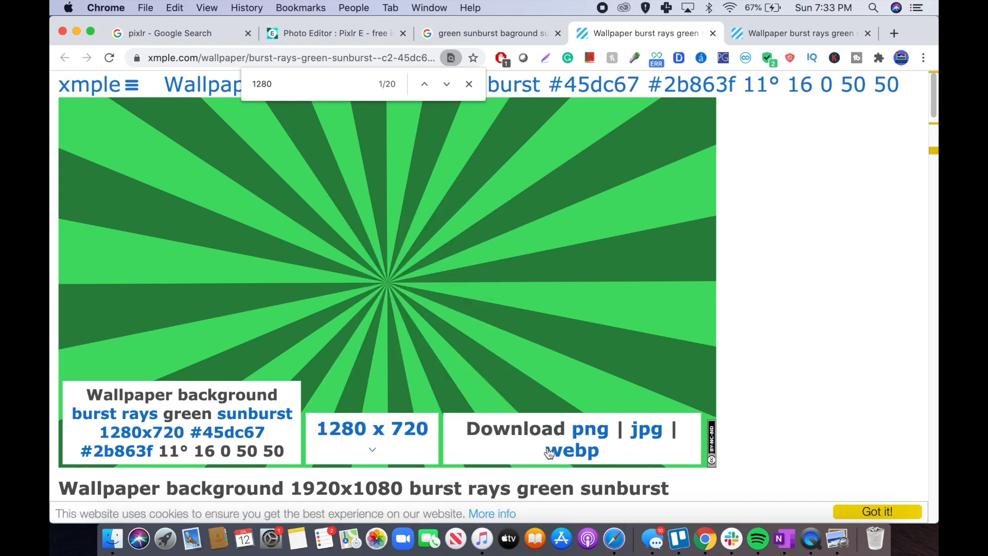
- Download the sunburst wallpaper as a JPG, close both wallpaper pages and return to Pixlr E
left_click(647, 430)
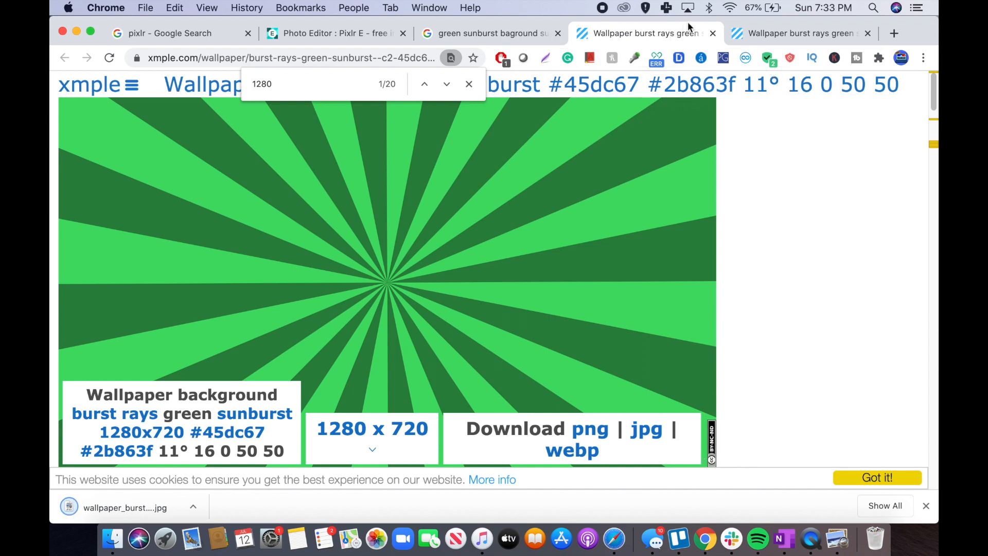
left_click(714, 34)
left_click(714, 34)
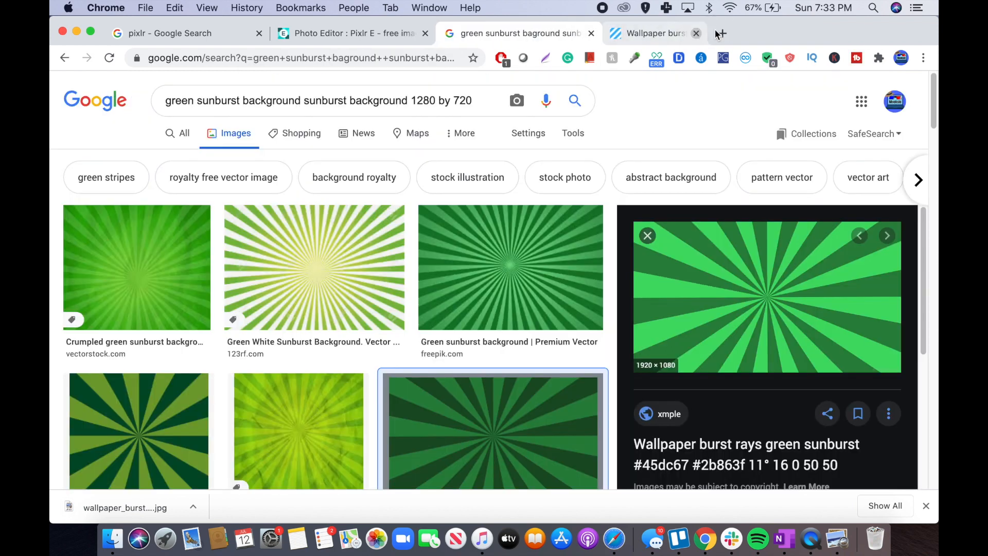
left_click(357, 42)
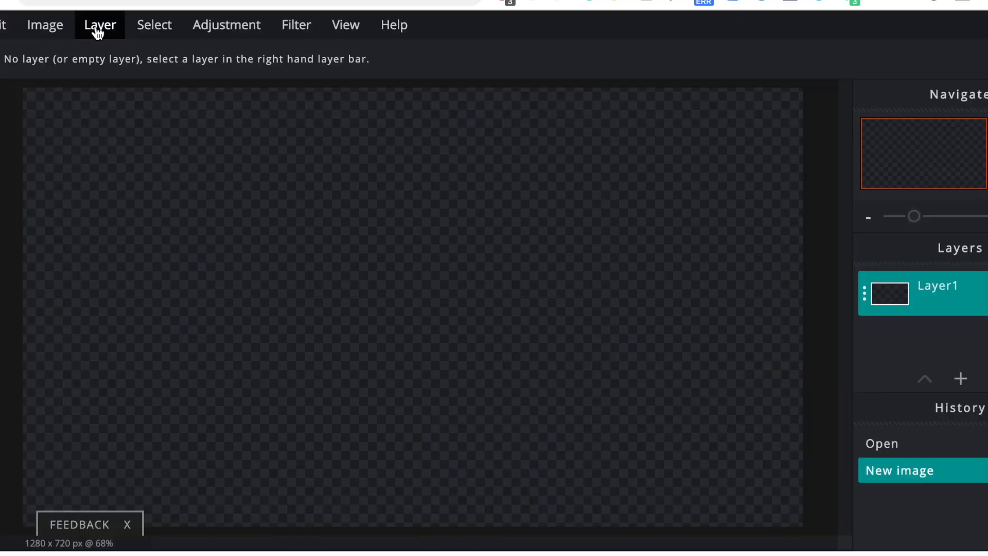
- Add the green burst-rays JPG from the Thumbnails folder to the thumbnail as an image layer
left_click(189, 82)
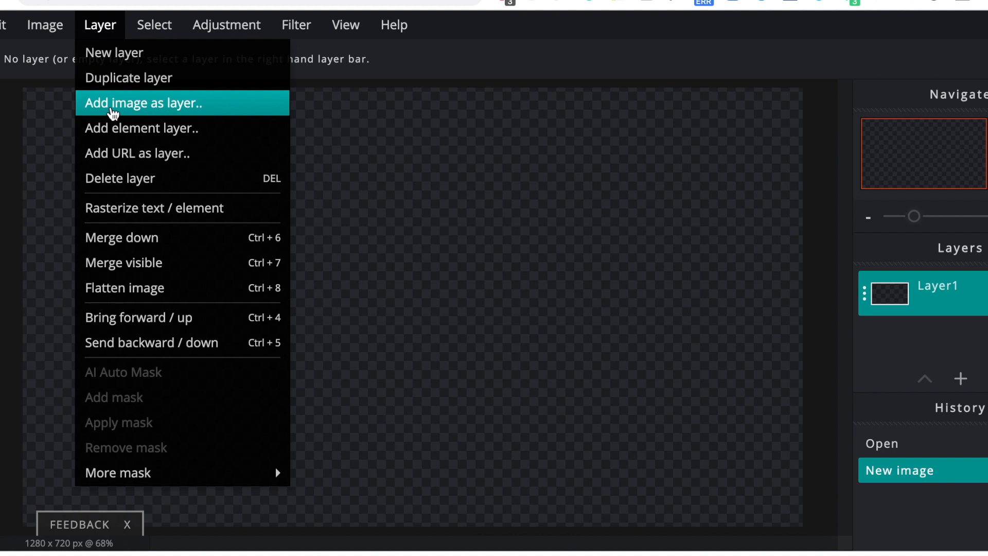
left_click(111, 106)
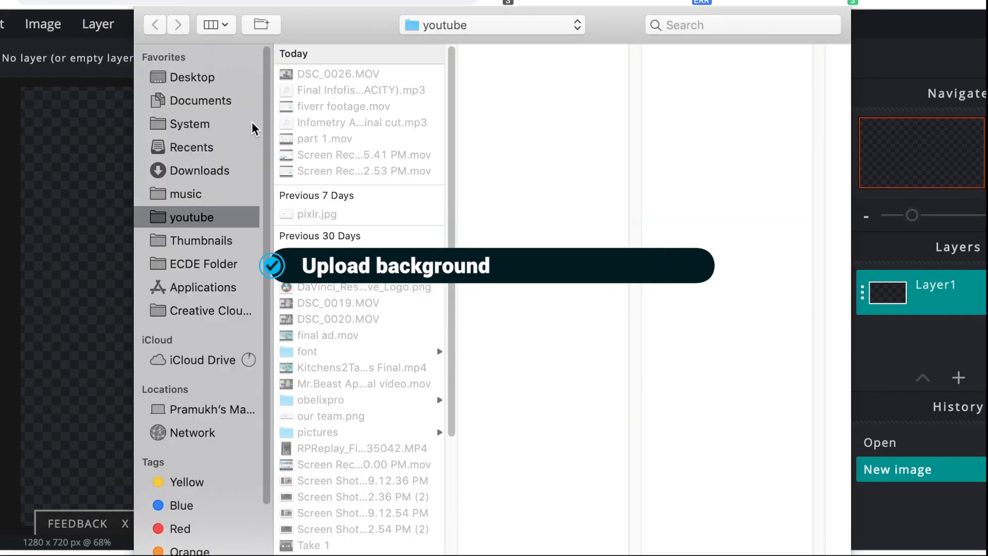
left_click(207, 246)
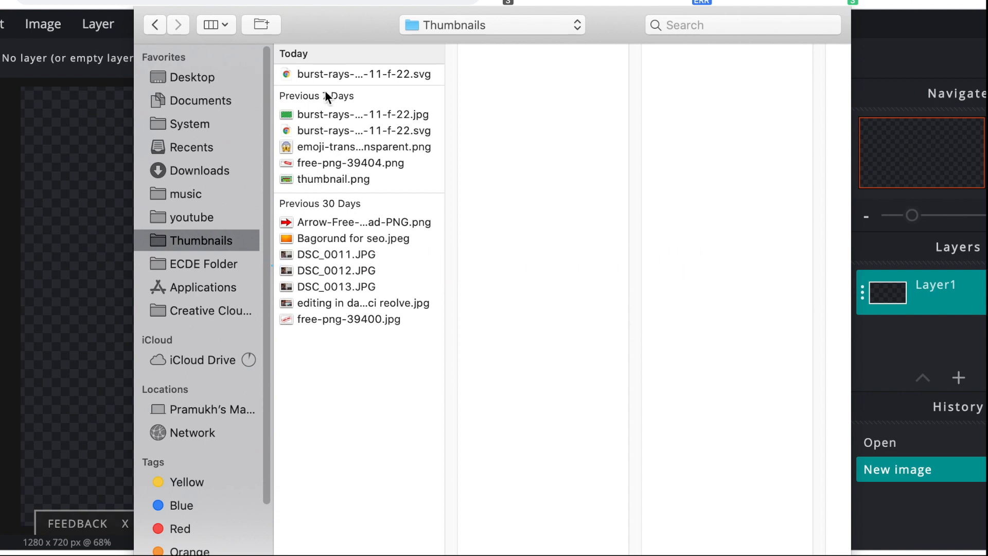
left_click(323, 116)
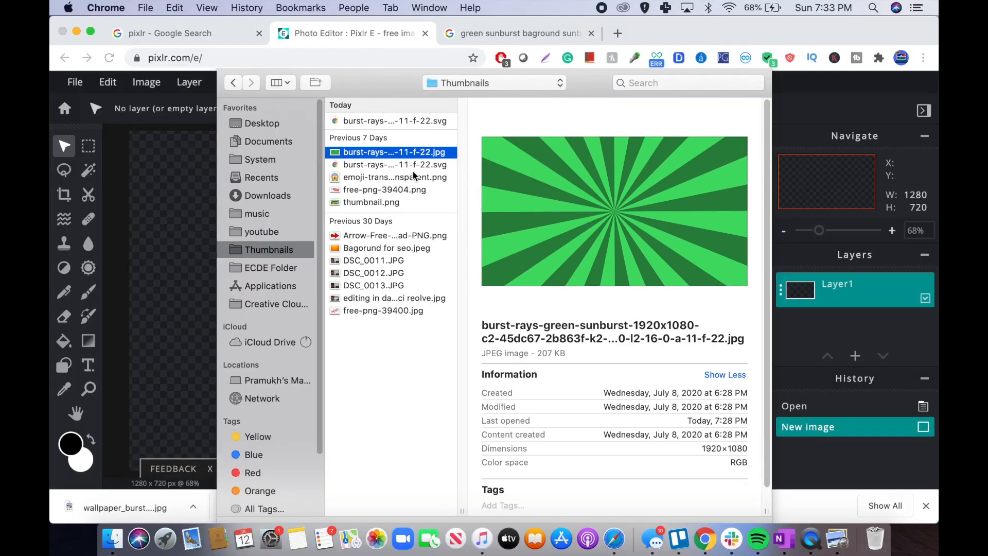
key("Return")
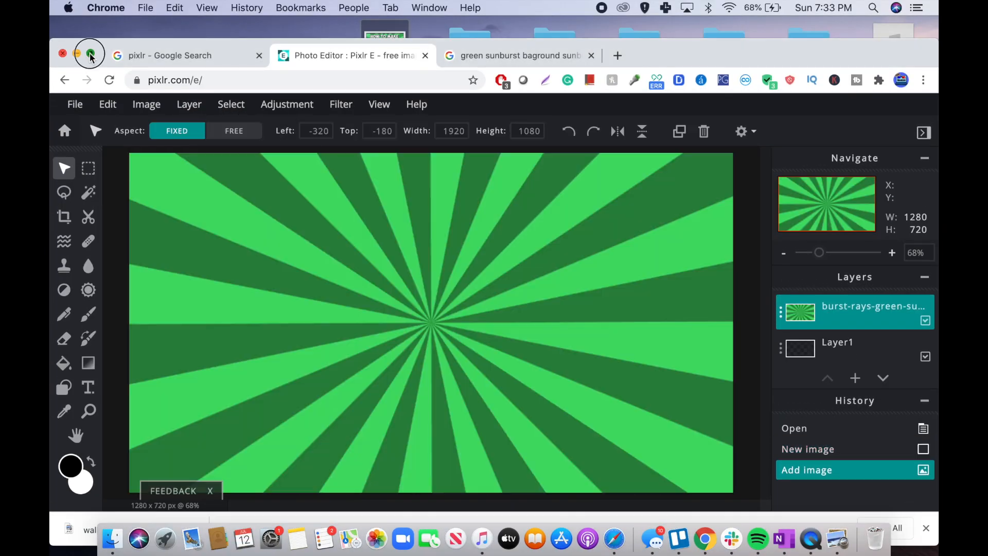
- Make the browser window full screen and dismiss the premium ad banner over the canvas
left_click(91, 54)
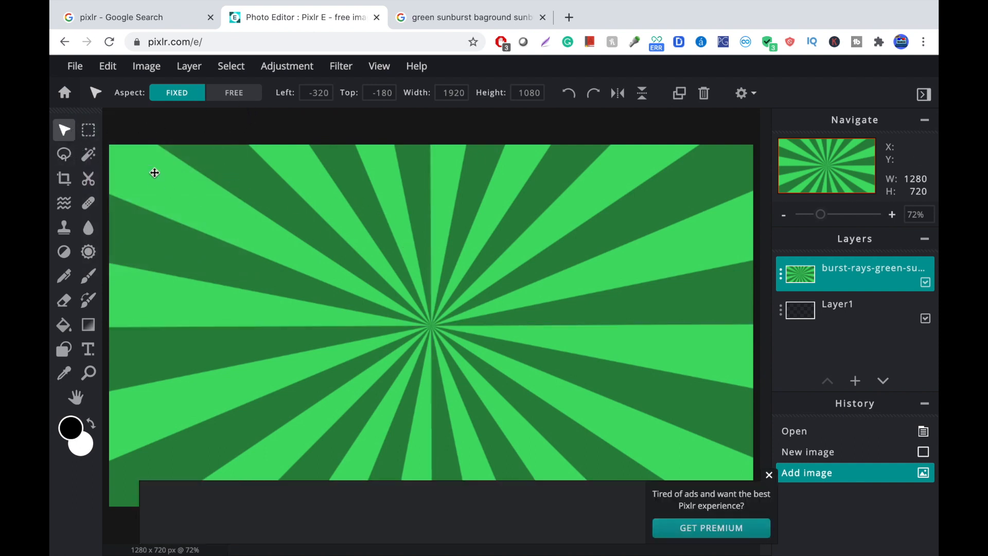
left_click(769, 474)
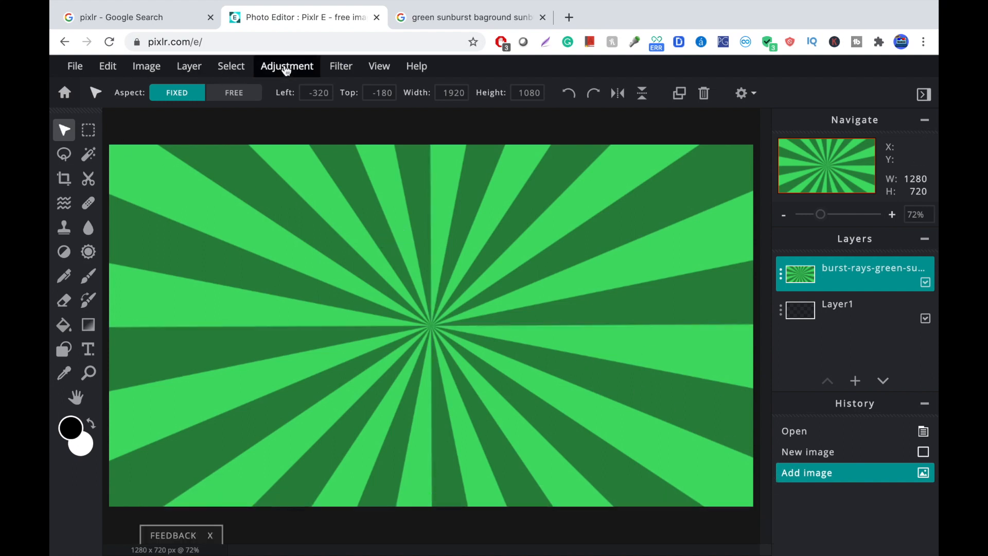
left_click(327, 86)
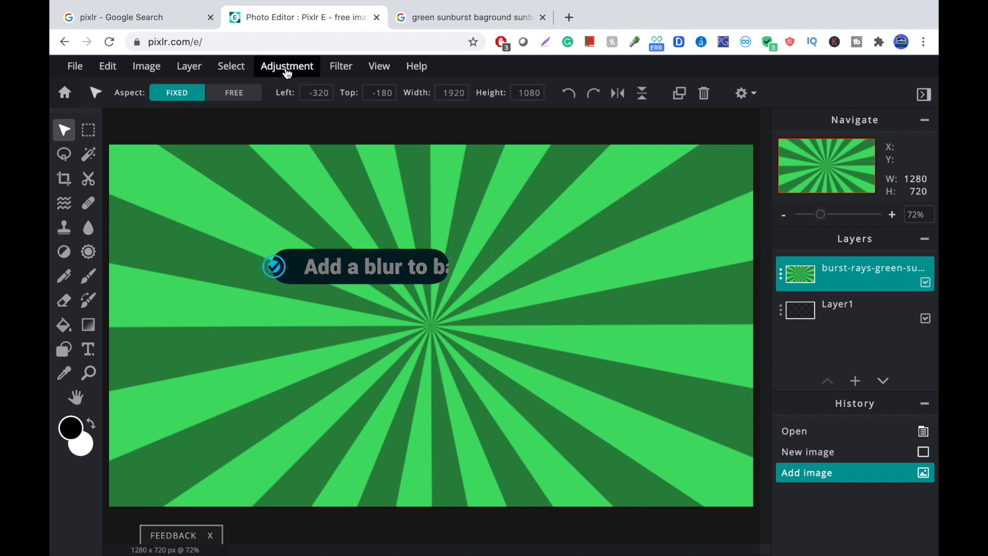
- Apply a Gaussian blur with an amount of 30 to the sunburst background layer
left_click(346, 69)
mouse_move(393, 113)
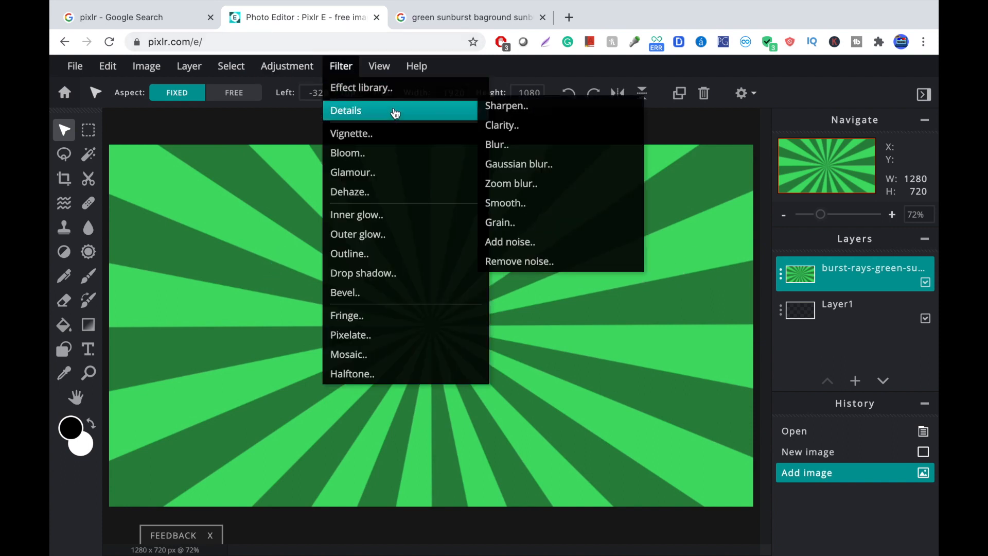
left_click(520, 163)
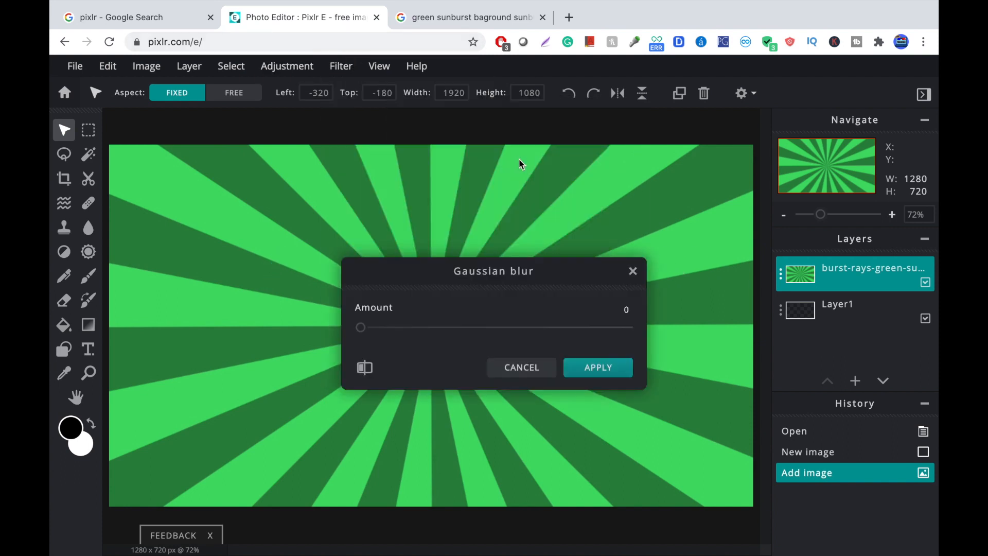
left_click_drag(360, 328, 447, 332)
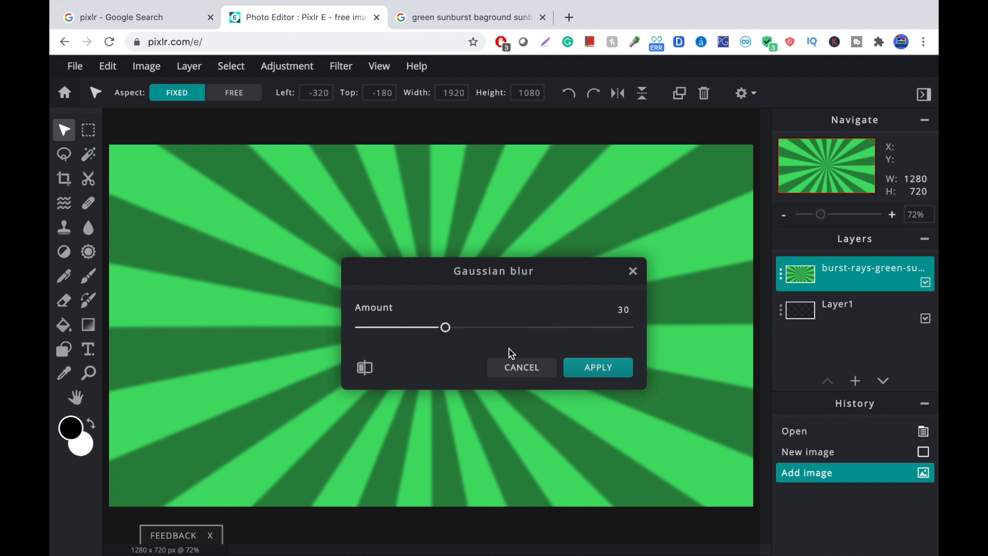
left_click(591, 368)
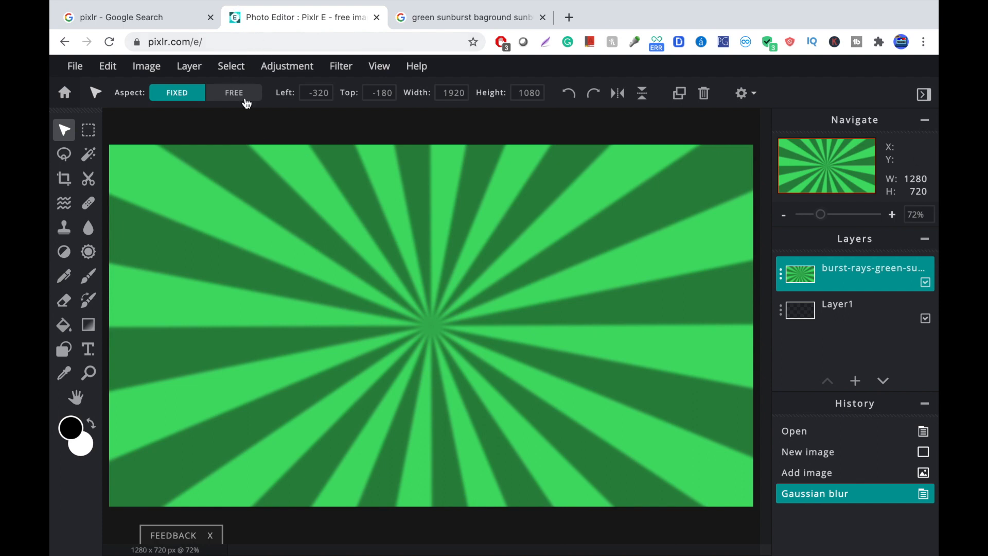
- Adjust the sunburst layer to brightness 38 and contrast 8, and apply the change
left_click(262, 66)
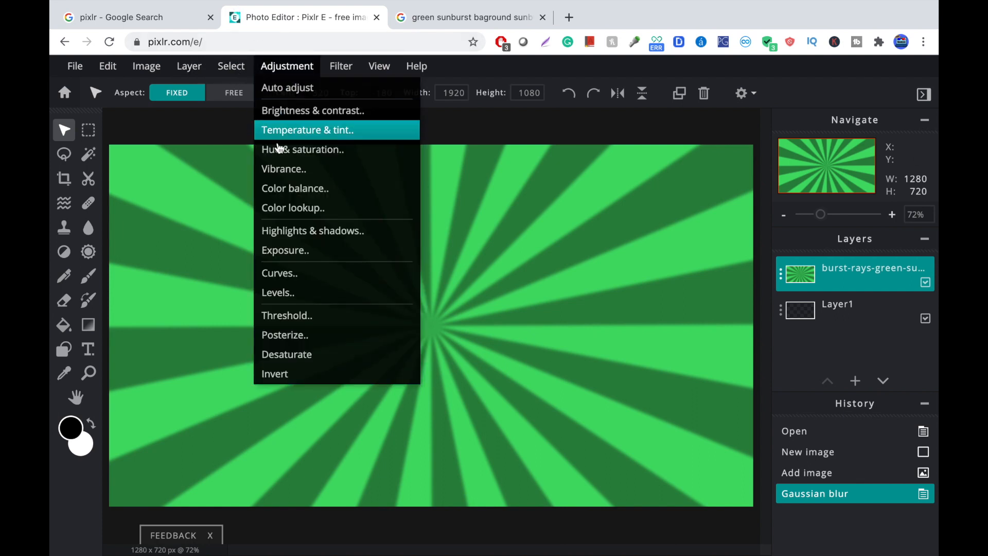
left_click(282, 110)
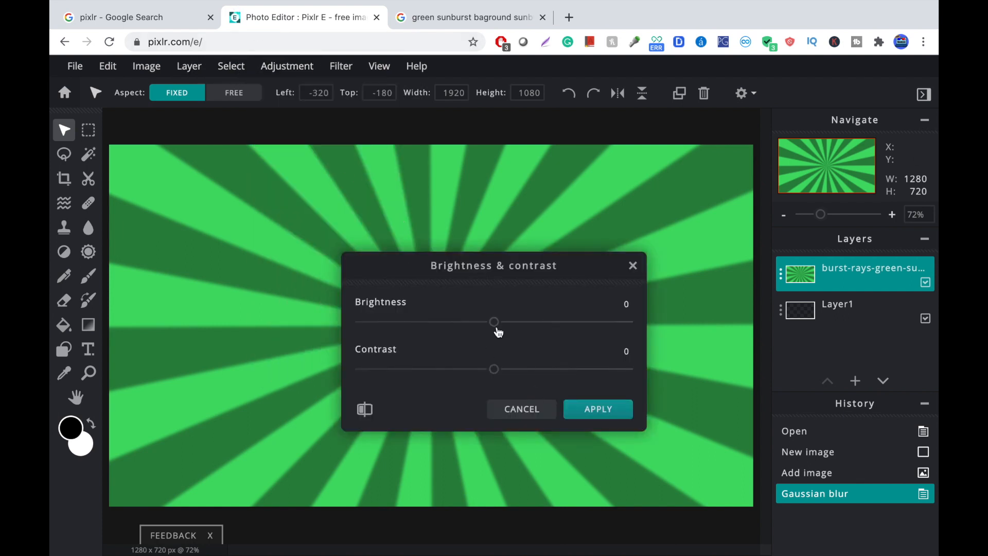
left_click_drag(498, 331, 545, 322)
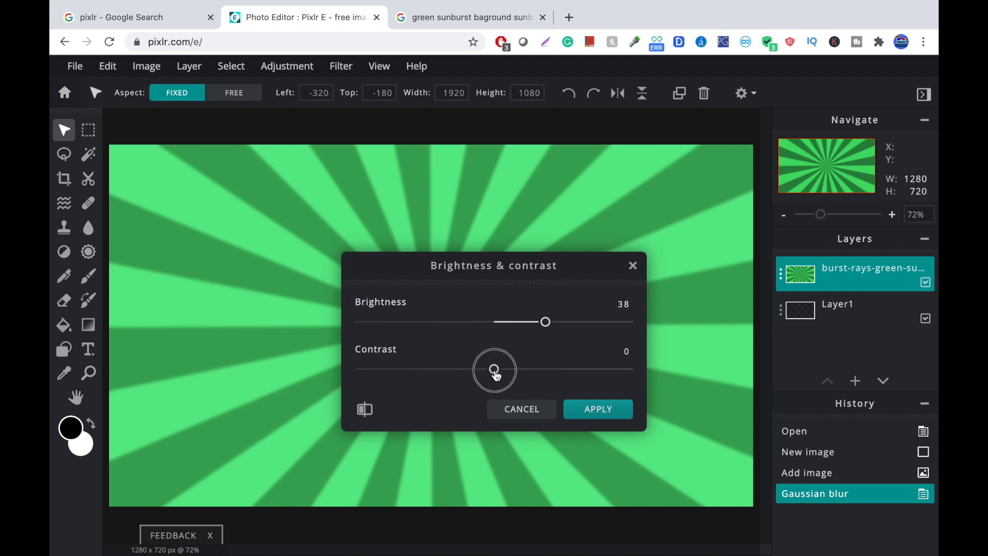
mouse_move(496, 375)
left_mouse_down()
mouse_move(435, 372)
mouse_move(504, 369)
left_mouse_up()
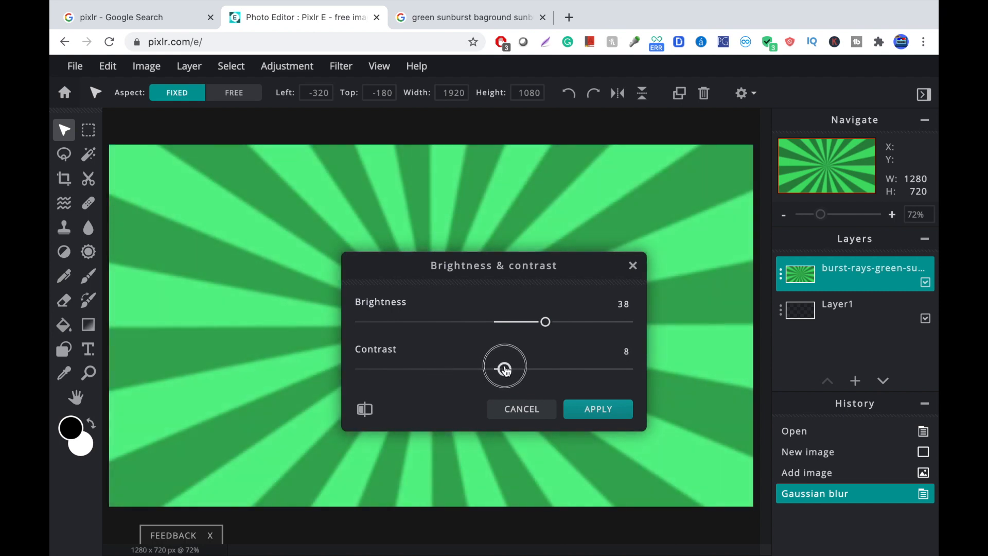
left_click(598, 410)
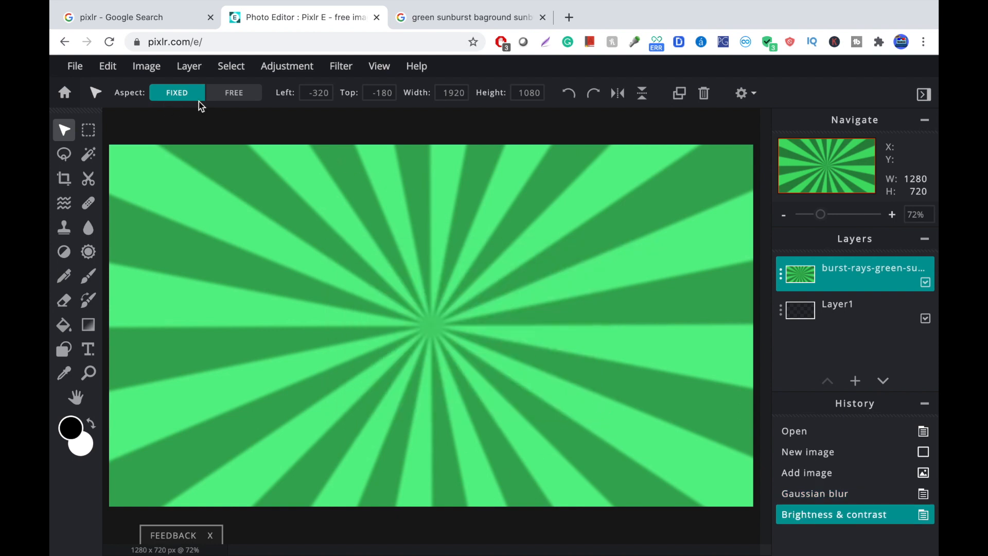
- Try a Vibrance adjustment on the sunburst background layer
left_click(284, 72)
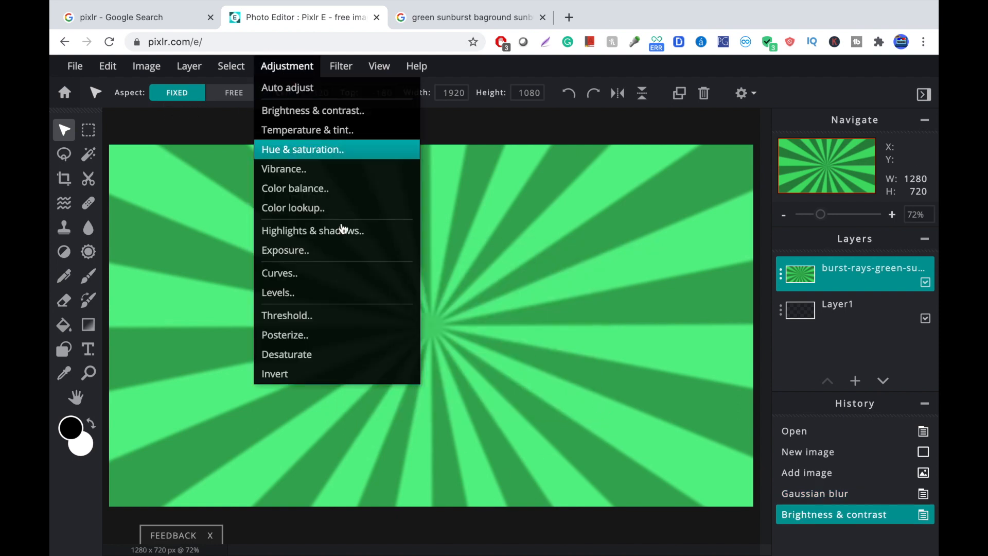
left_click(325, 172)
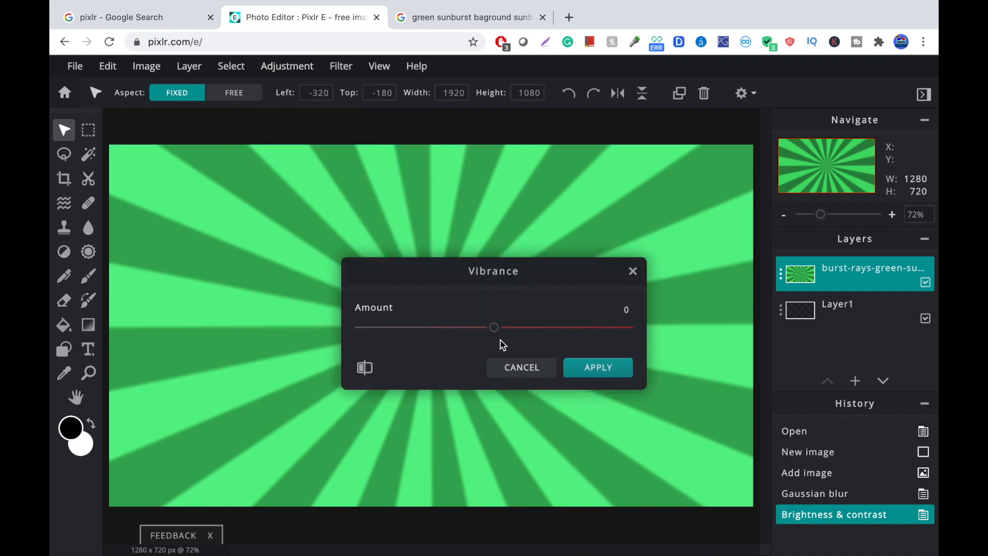
left_click_drag(495, 328, 496, 333)
left_click(584, 363)
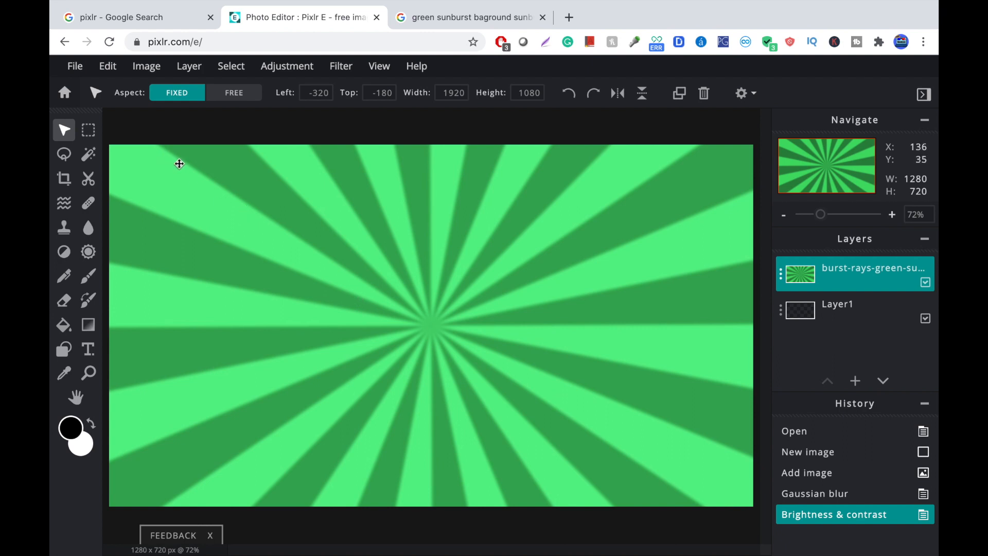
- Try scaling the sunburst layer down from its upper-right corner, and undo the resizing
scroll(193, 222, "up", 2)
scroll(176, 166, "down", 3)
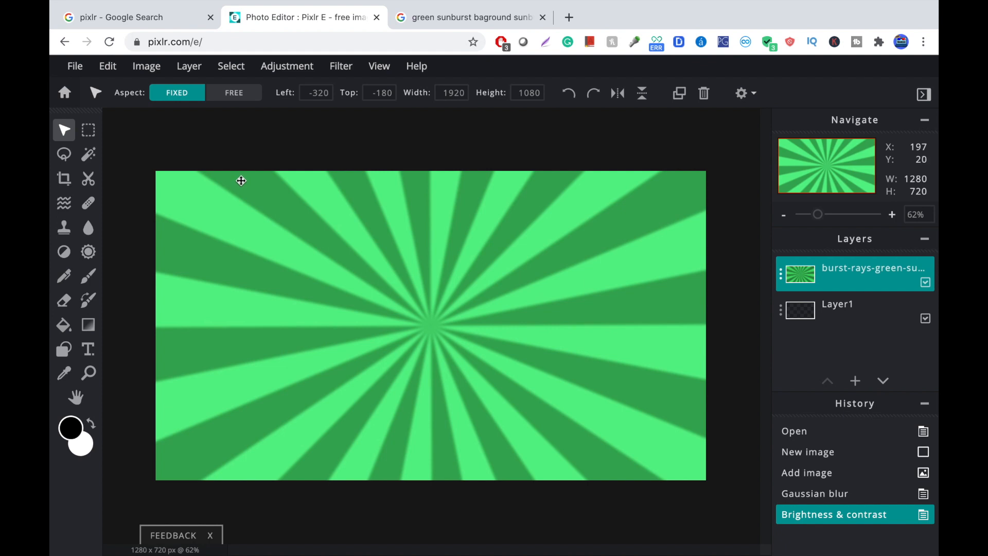
scroll(241, 181, "down", 1)
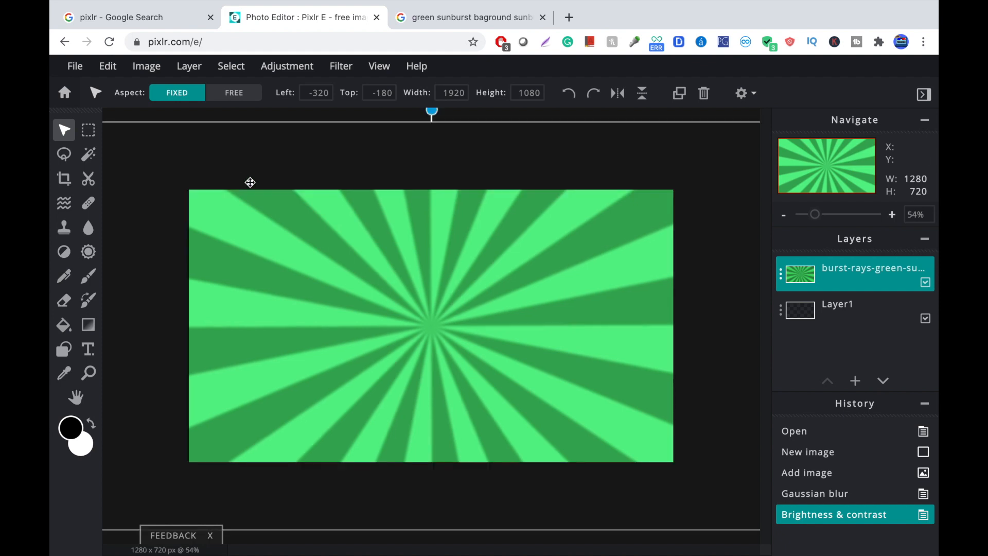
scroll(251, 182, "up", 2)
scroll(250, 183, "down", 7)
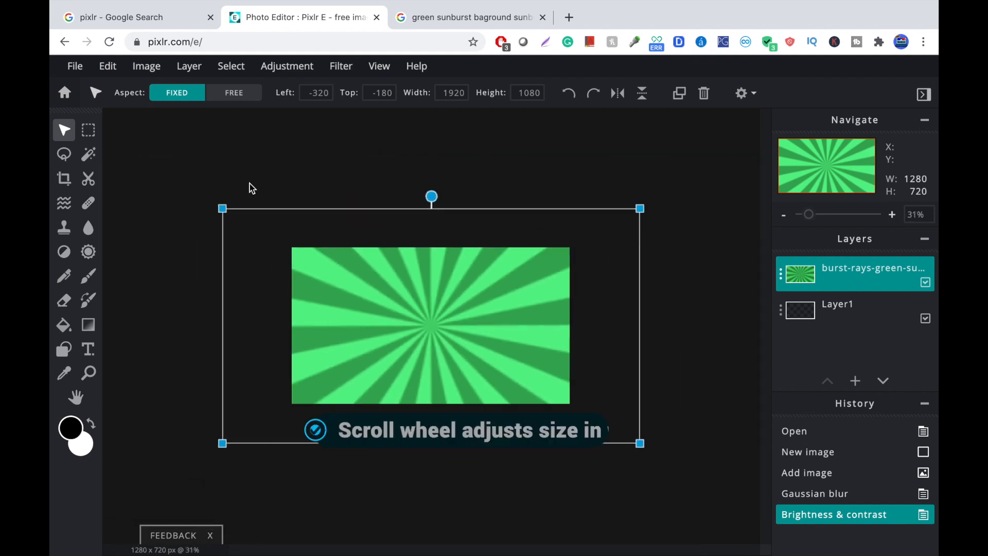
scroll(250, 188, "down", 1)
scroll(257, 184, "up", 3)
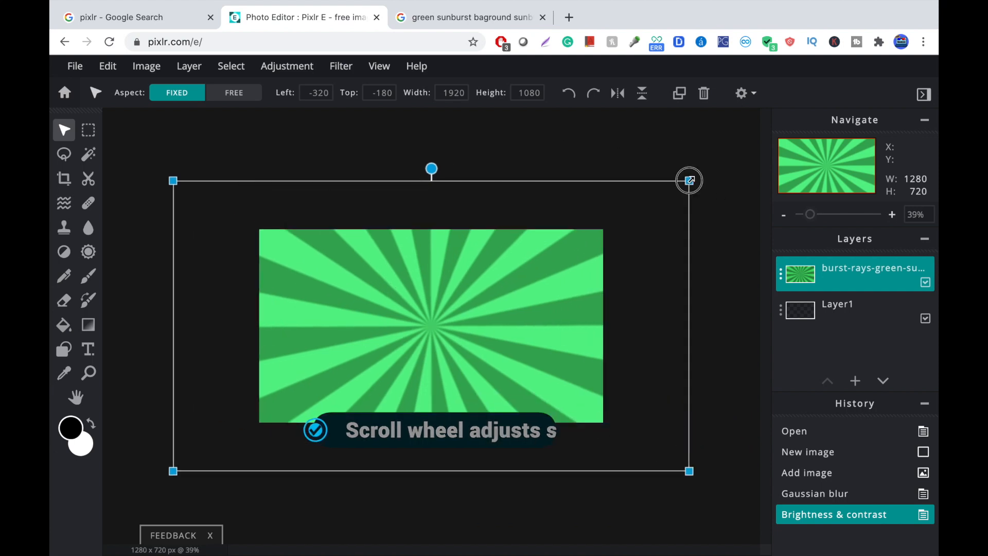
left_click_drag(689, 180, 596, 229)
key("super+z")
key("super+z")
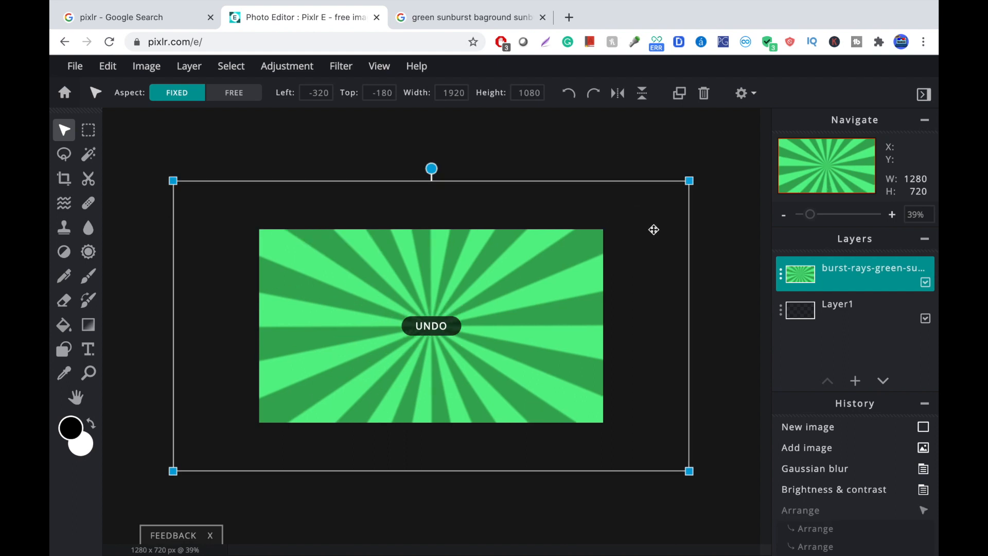
- Deselect the sunburst layer and fit the canvas comfortably in the workspace
left_click(747, 228)
scroll(577, 237, "up", 1)
scroll(578, 236, "up", 3)
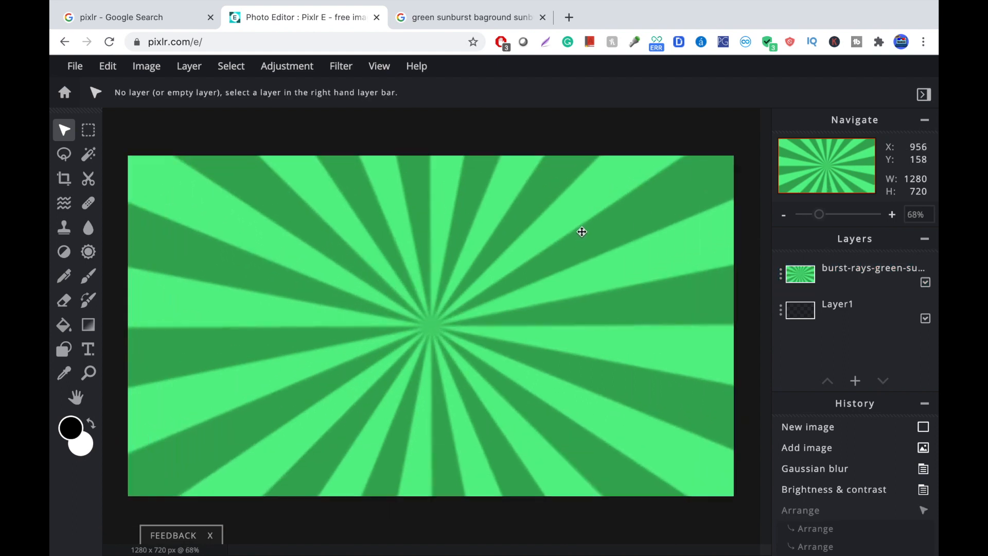
scroll(582, 231, "down", 1)
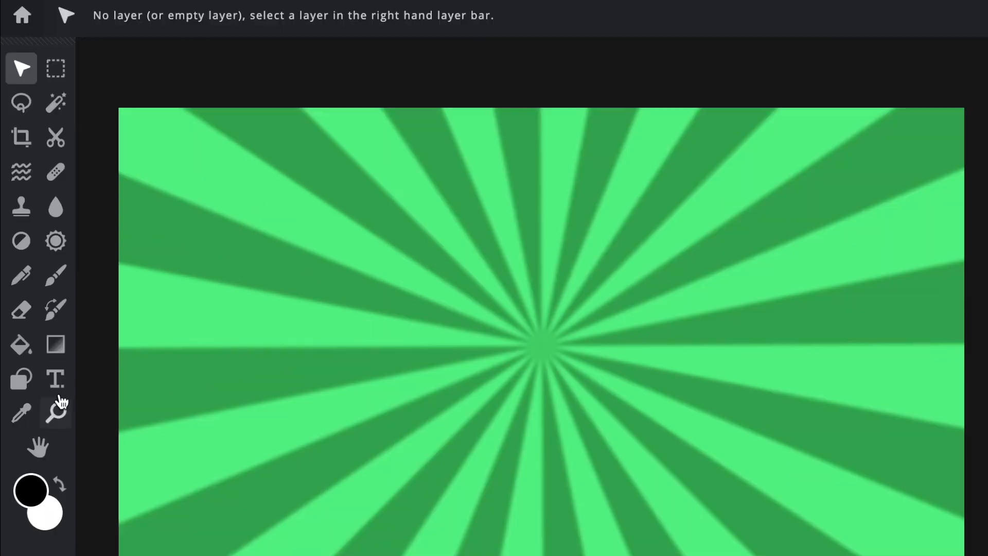
- Add a new text layer over the sunburst background and clear its placeholder text
left_click(88, 350)
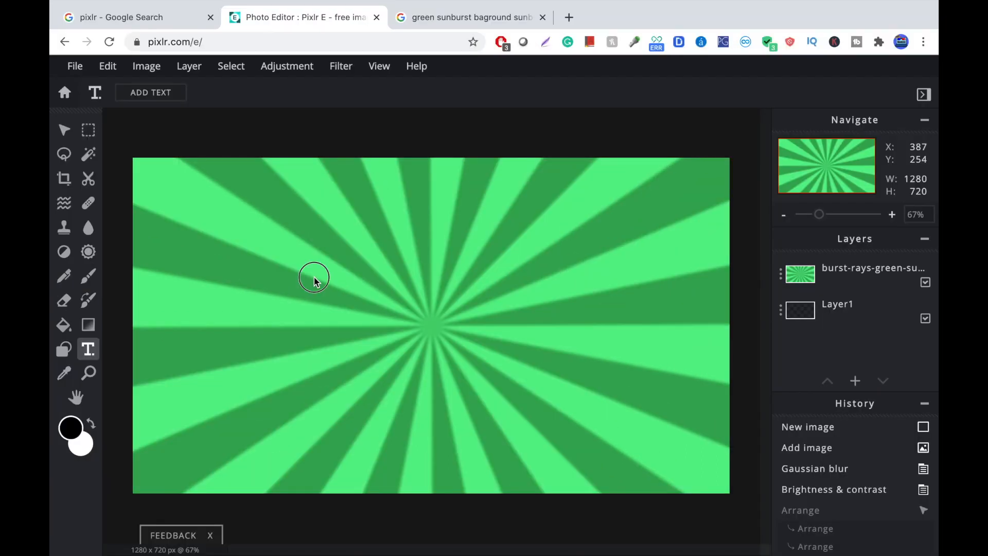
left_click(315, 280)
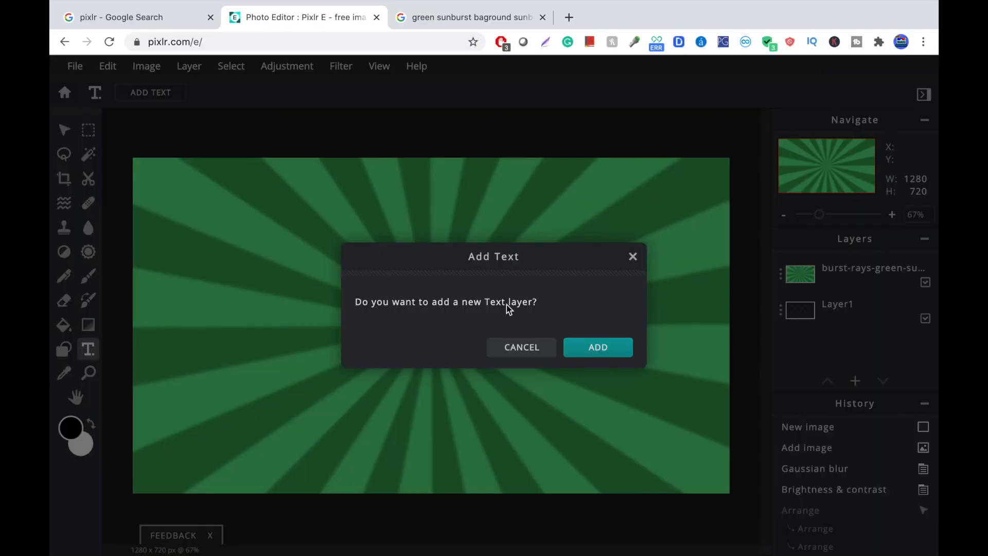
left_click(598, 347)
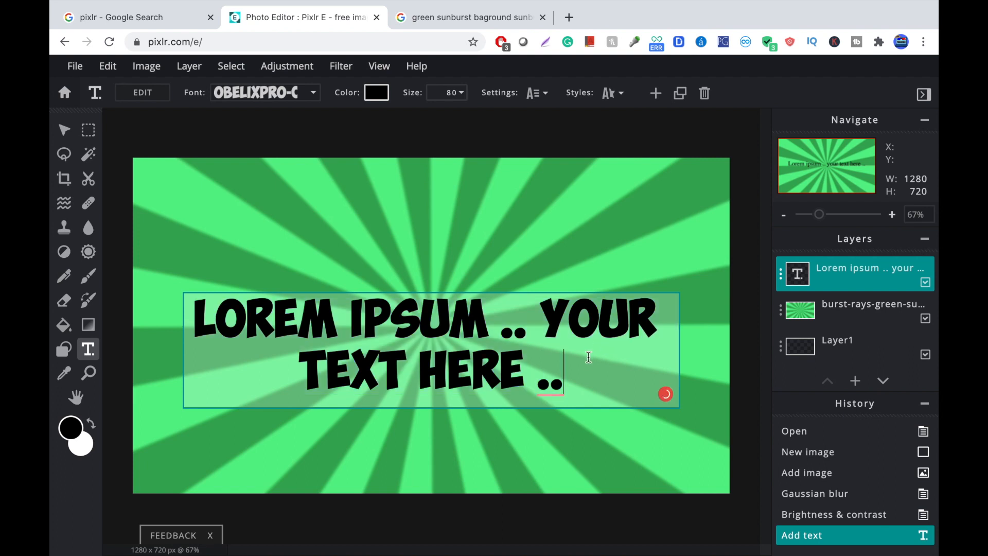
key("BackSpace")
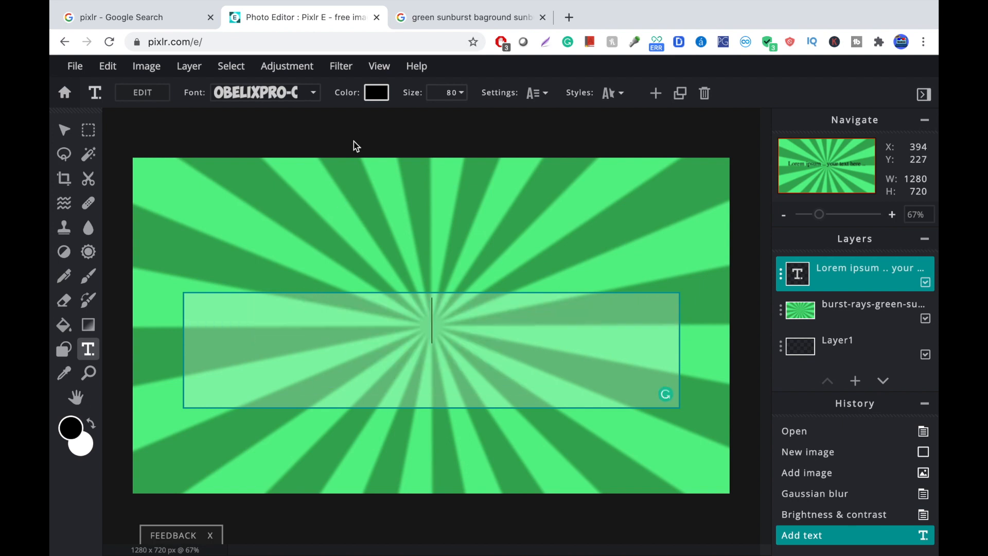
left_click(282, 98)
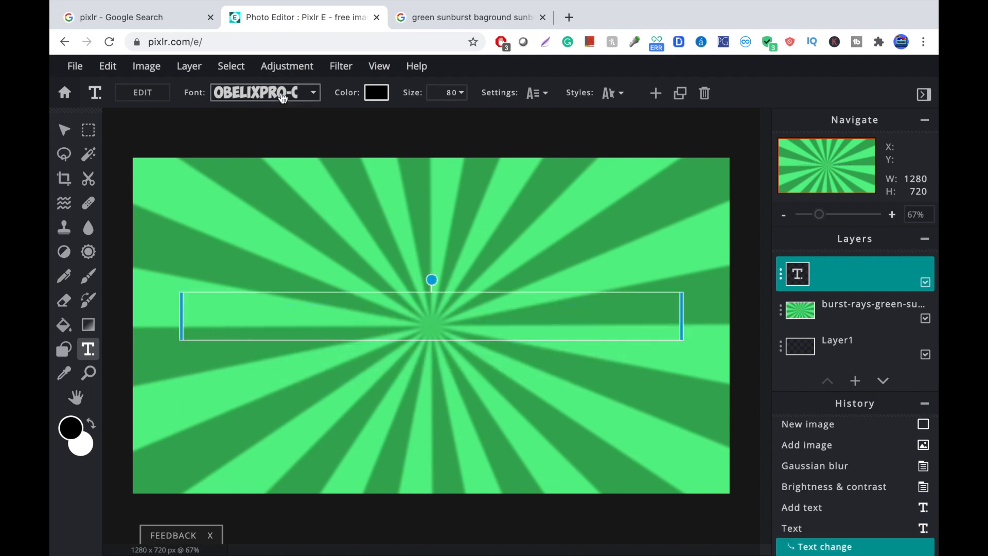
left_click(423, 318)
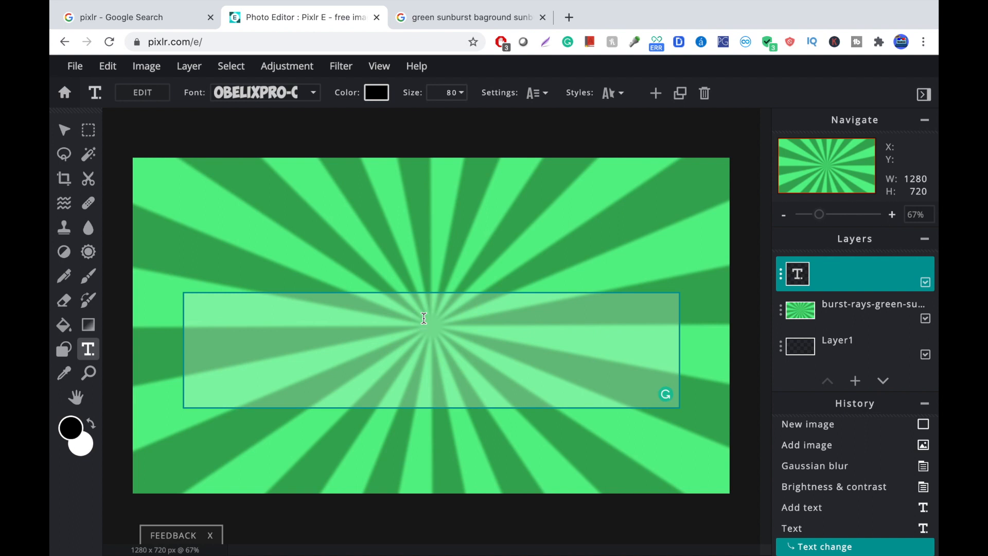
- Look through the available fonts and the option to add a local font, leaving the current font selected
left_click(311, 93)
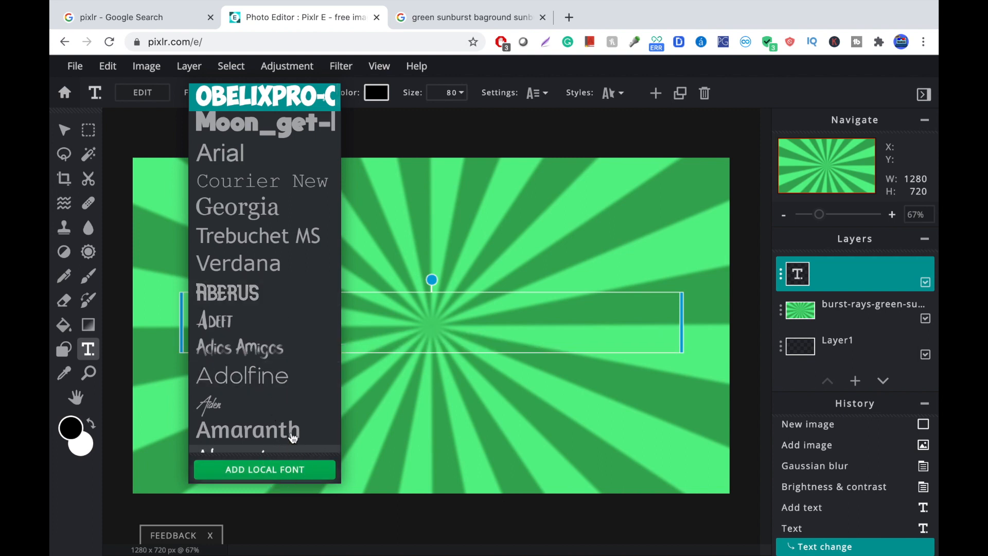
left_click(288, 468)
left_click(671, 460)
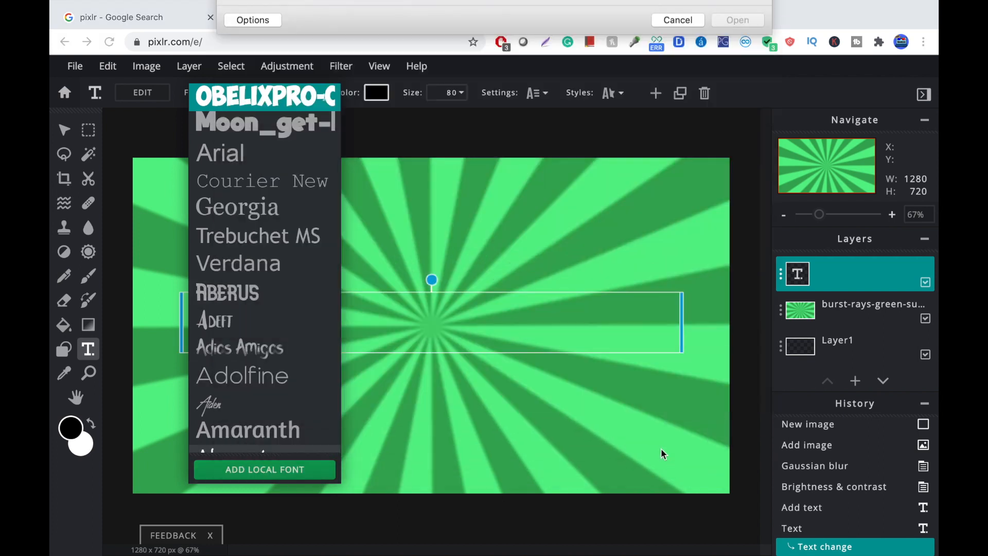
left_click(614, 140)
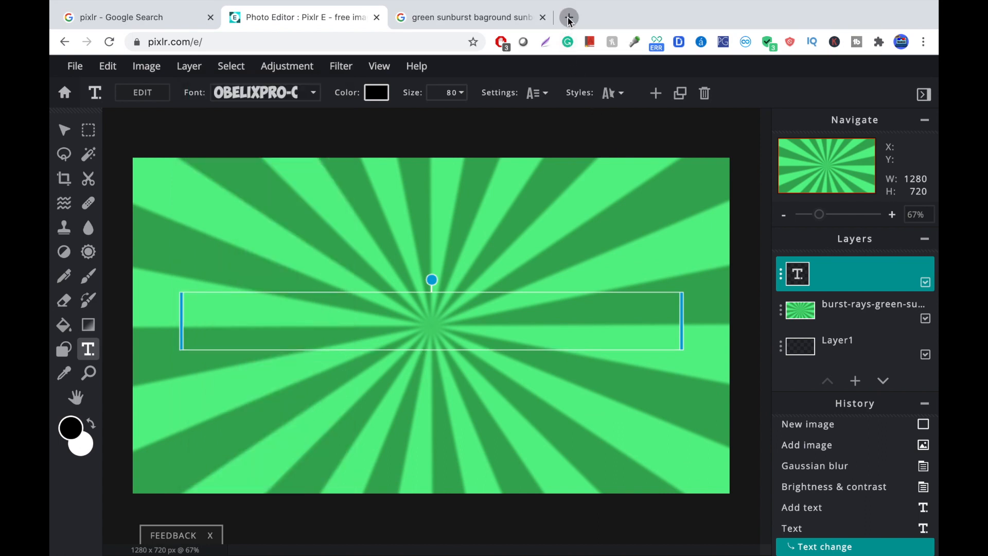
- Search the web for "dafont" in a new tab, open the font site, and return to the Pixlr editor
left_click(569, 18)
type("dafont")
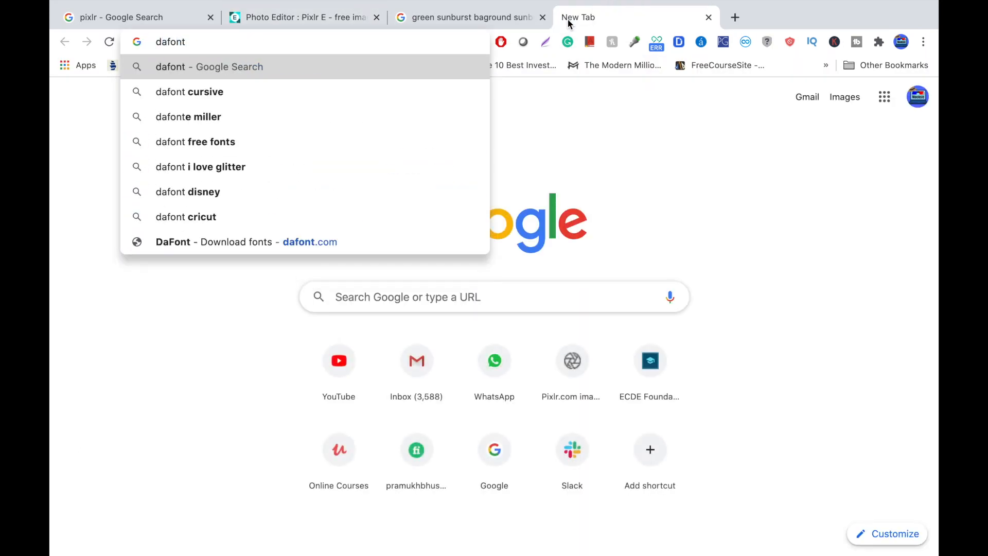
key("Return")
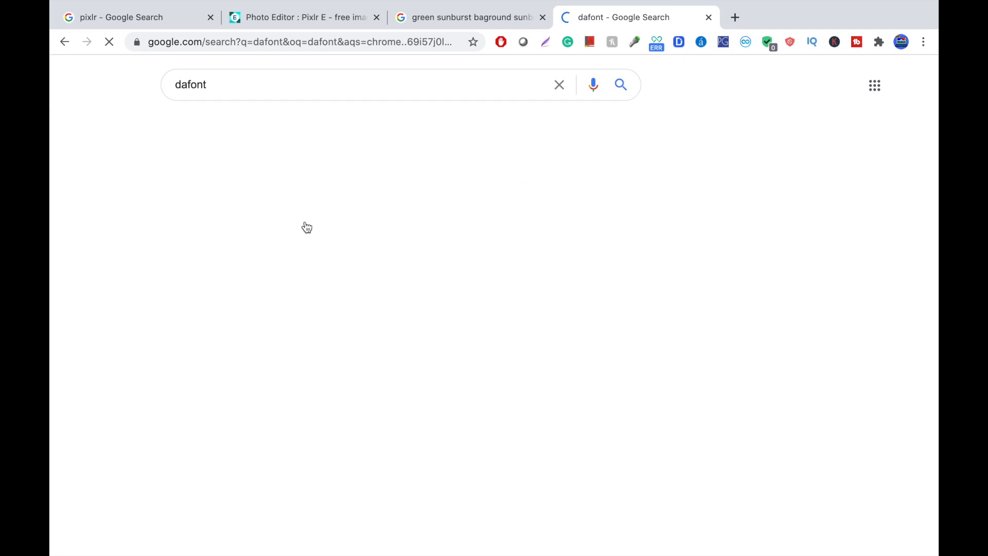
left_click(267, 202)
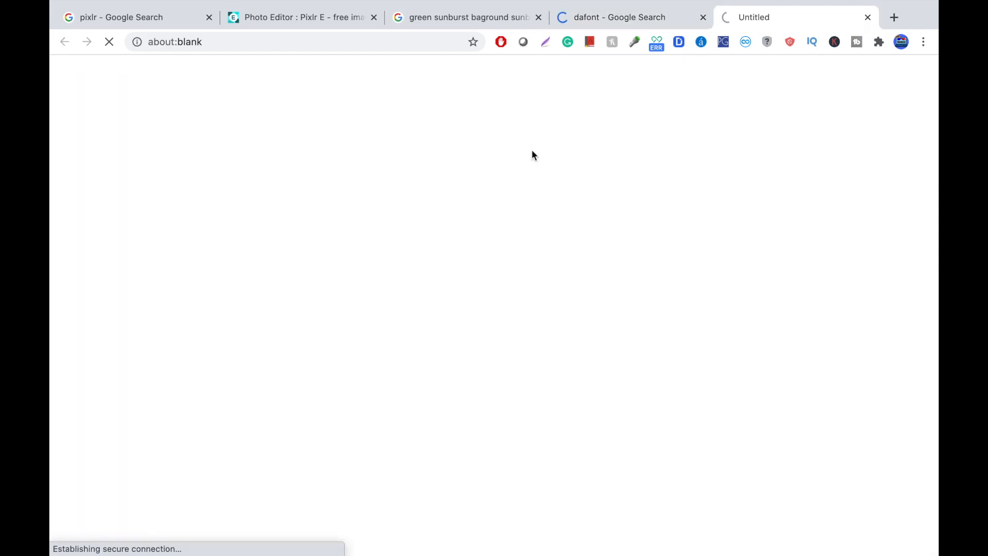
left_click(868, 18)
left_click(708, 17)
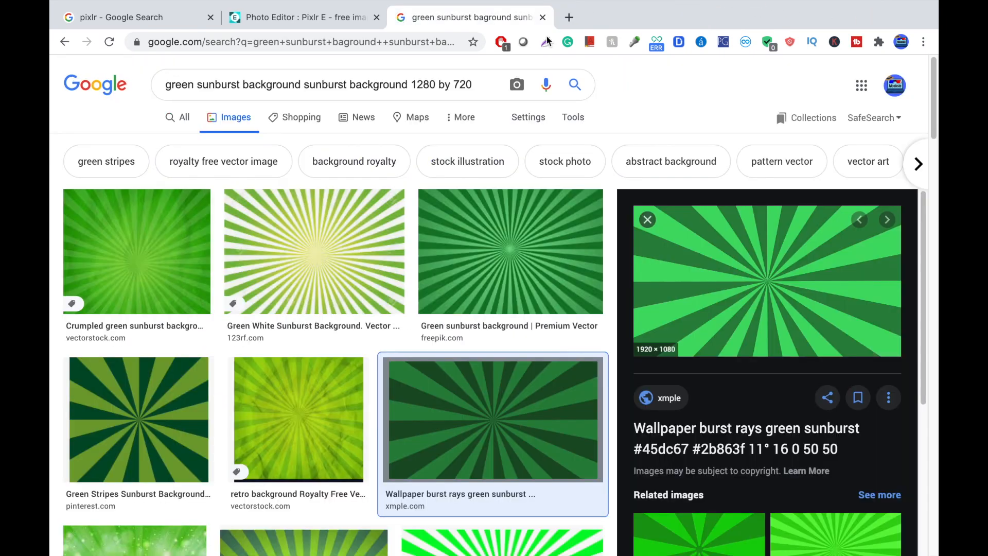
left_click(342, 20)
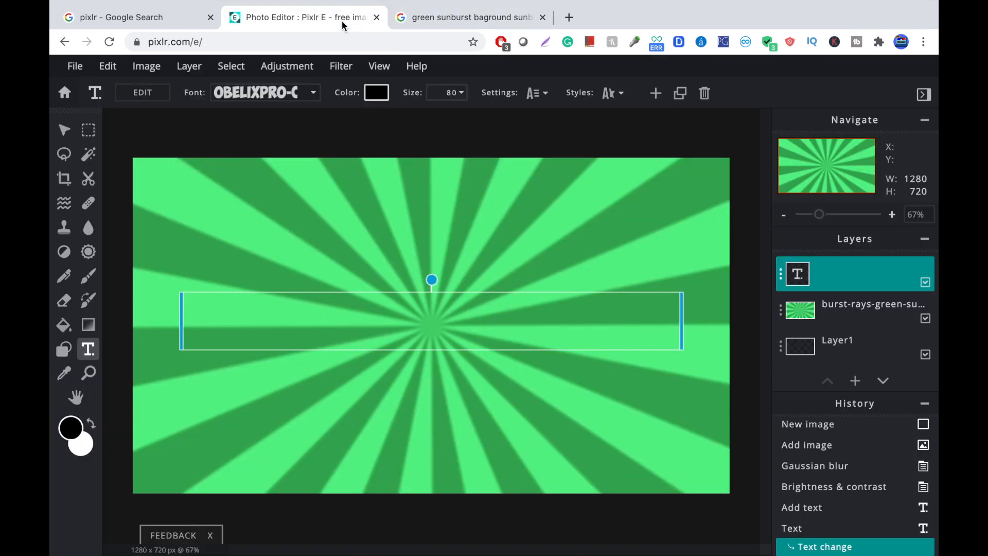
- Enter "HOW TO MAKE" in the empty text layer and move it to the upper part of the canvas
left_click(372, 324)
type("H")
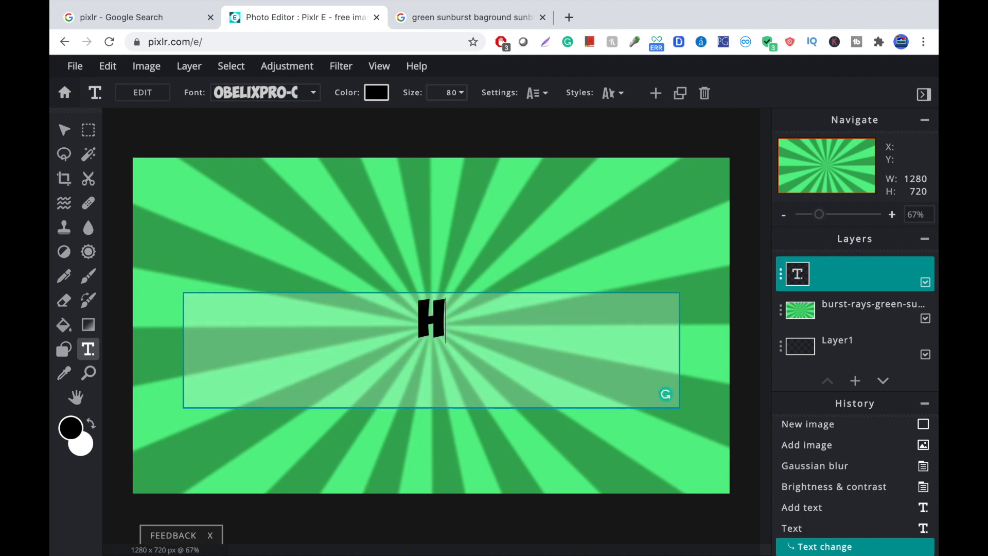
type("OW TO MAKE")
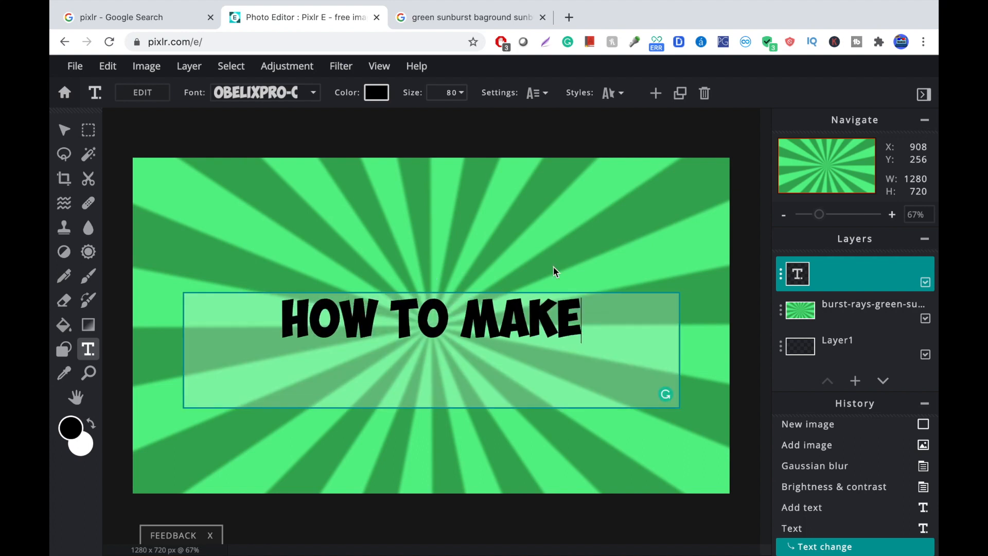
left_click(490, 275)
left_click_drag(471, 314, 463, 203)
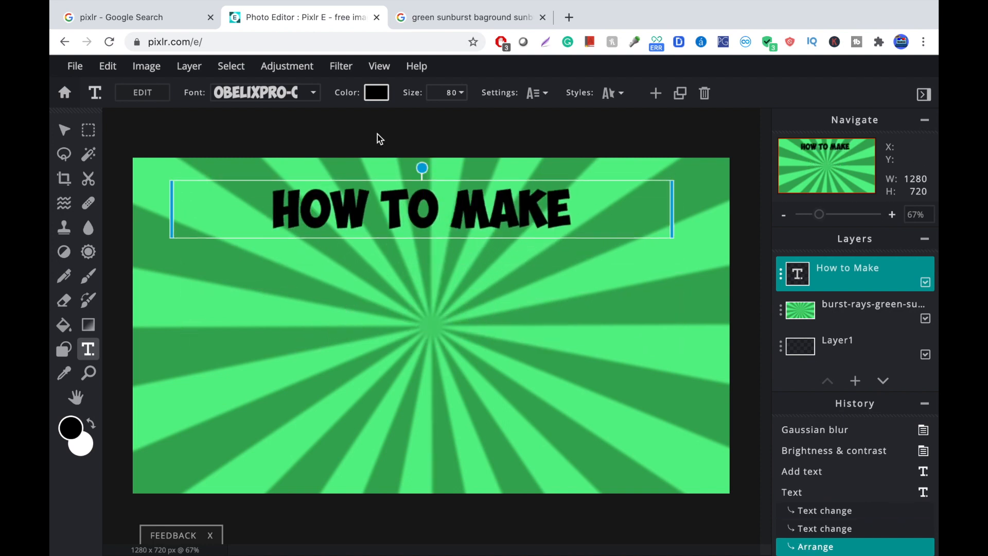
- Set the heading text's color to white (#FFFFFF)
left_click(379, 98)
left_click_drag(354, 272, 333, 215)
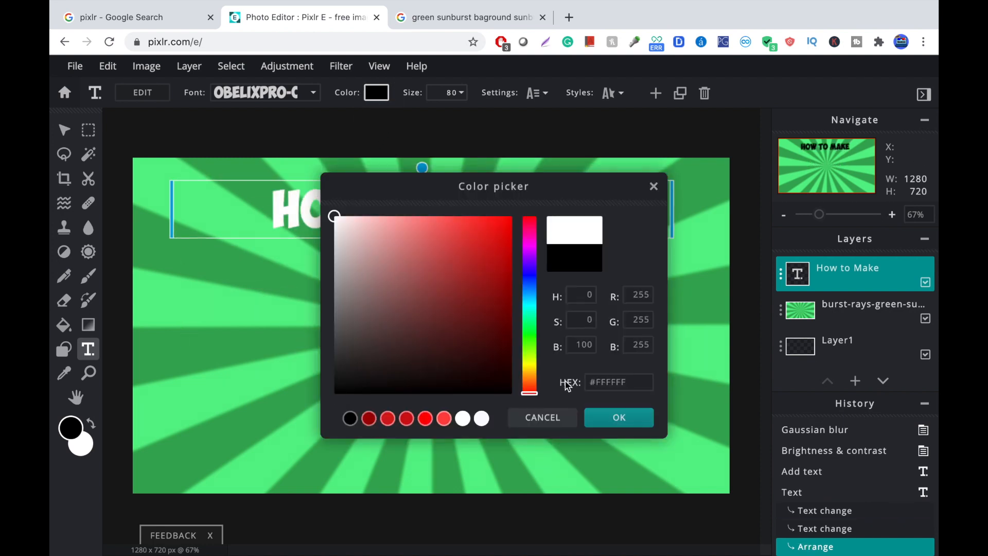
left_click(611, 423)
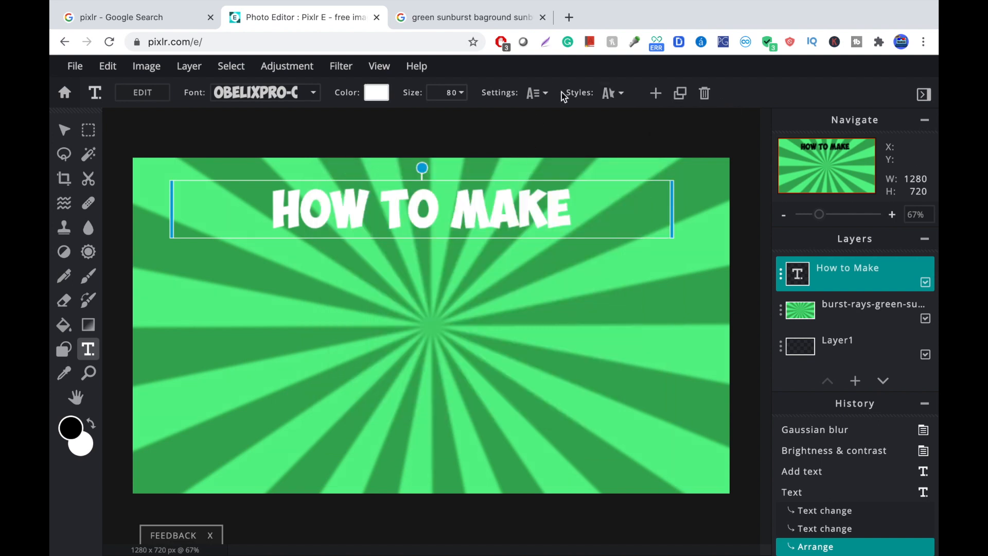
- Try increasing the heading's line spacing, and clear the value again
left_click(535, 93)
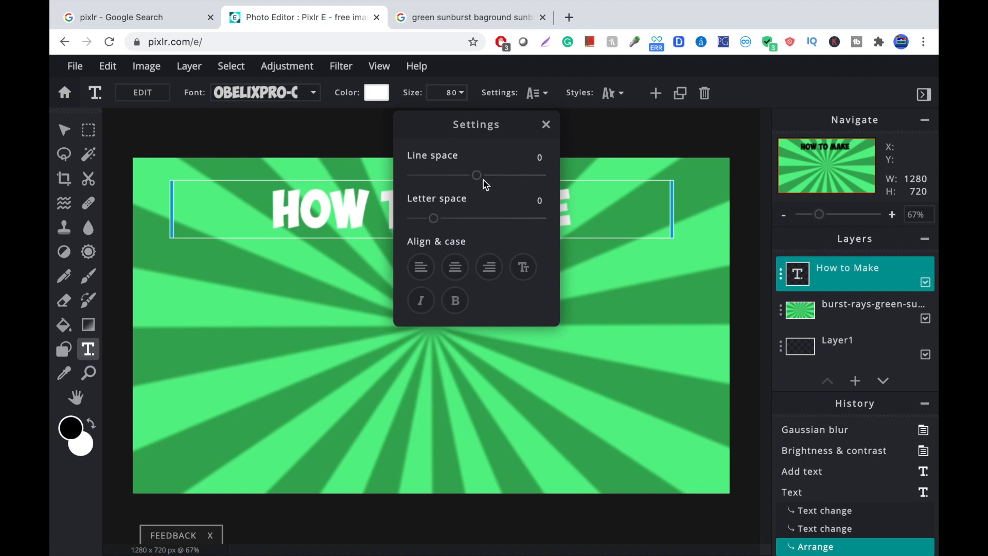
left_click_drag(484, 179, 507, 175)
left_click(528, 158)
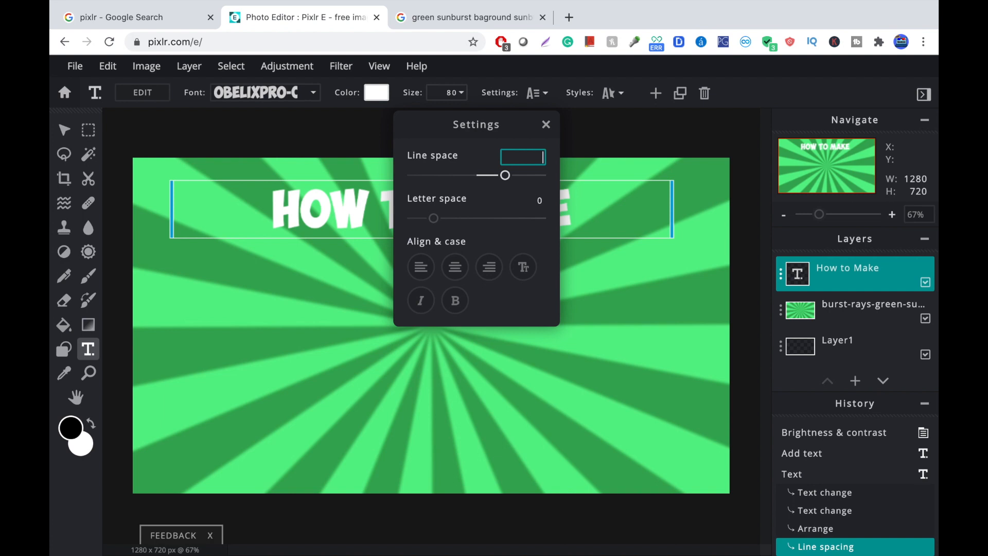
left_click(626, 120)
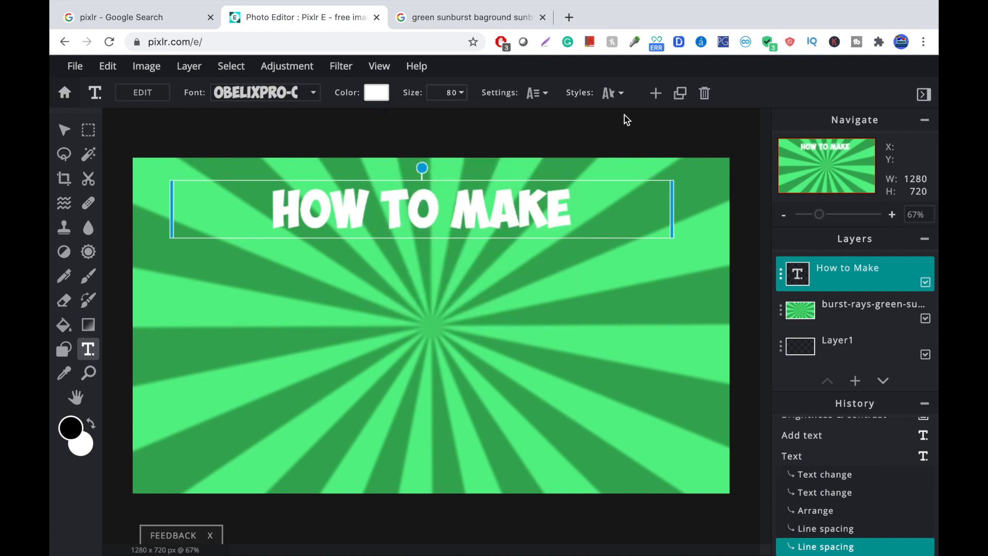
- Try a full background style behind the heading text, and turn it off again
left_click(623, 94)
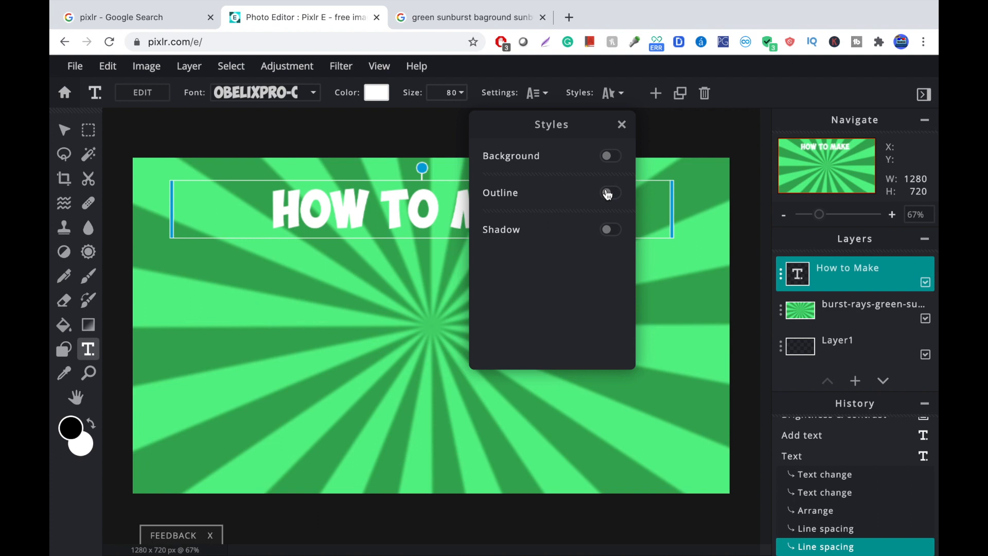
left_click(609, 156)
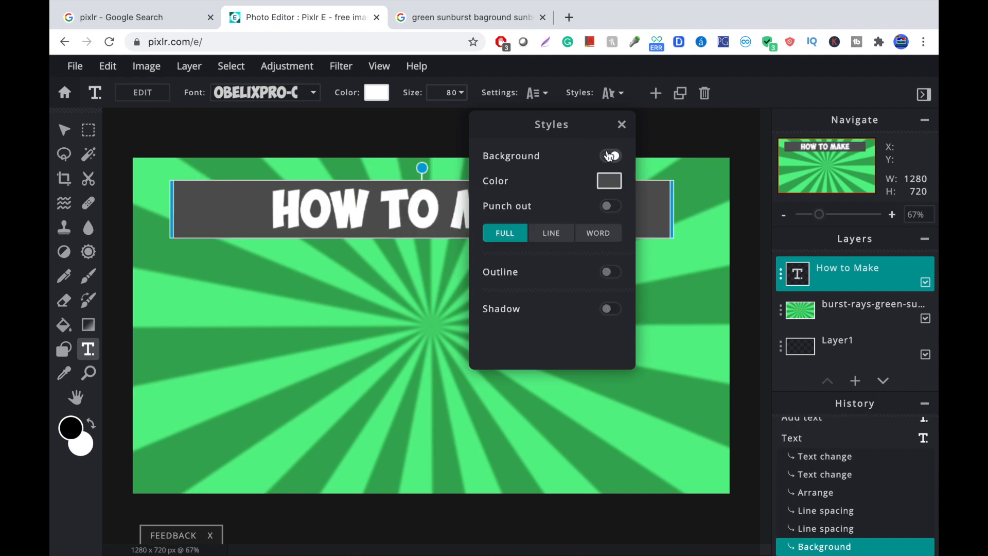
left_click(609, 156)
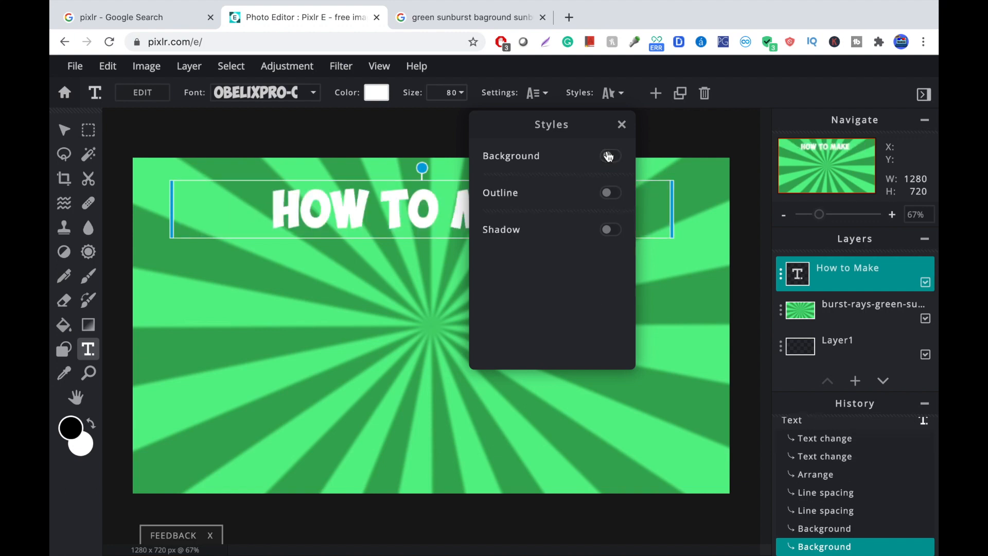
- Give the heading text a black outline and turn on its shadow
left_click(610, 194)
left_click(600, 221)
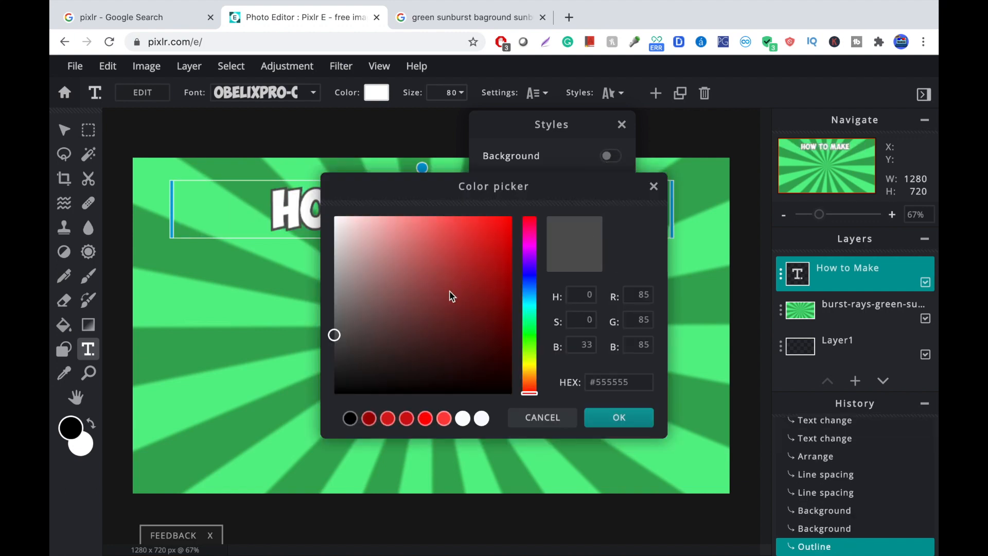
left_click_drag(452, 296, 512, 393)
left_click(596, 415)
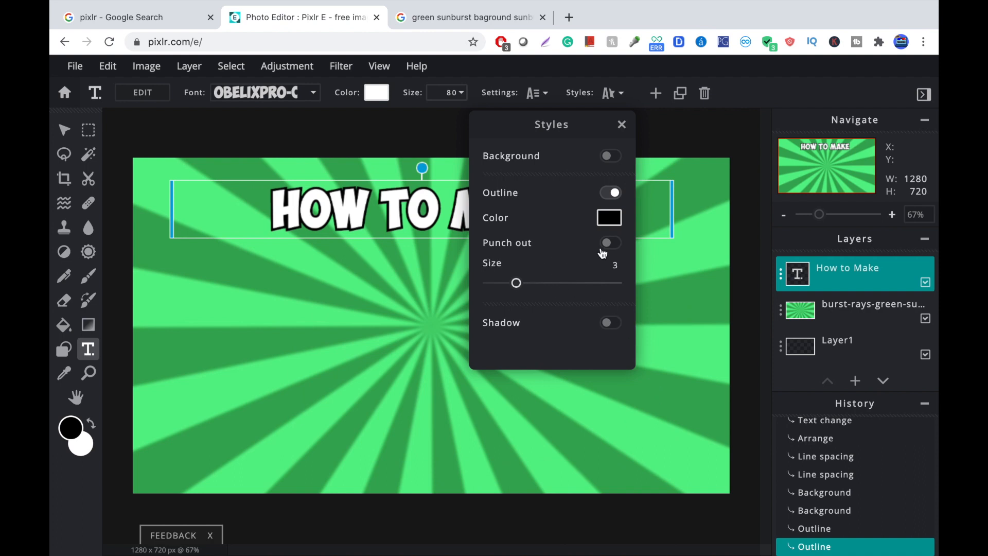
left_click(610, 323)
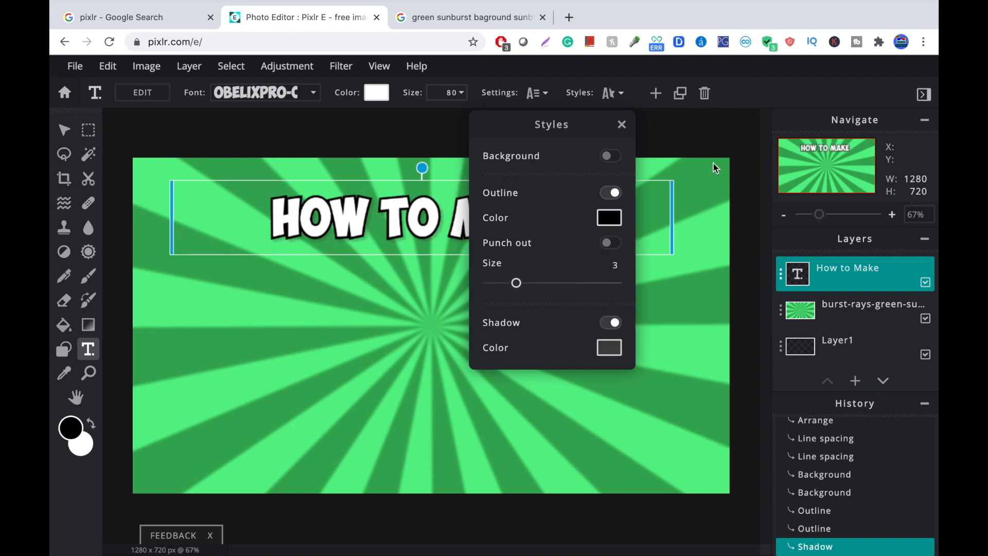
left_click(712, 163)
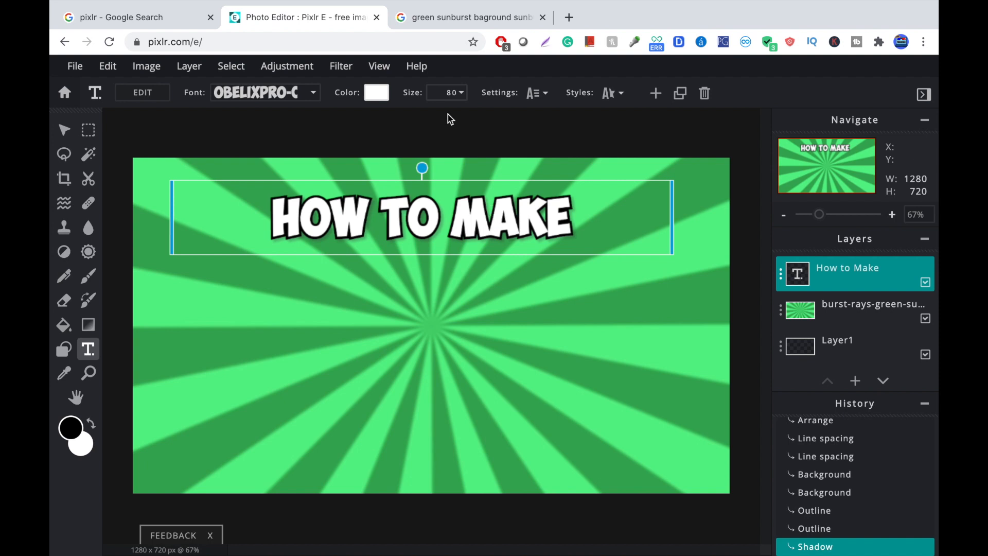
- Set the heading text's font size to 130
left_click(451, 93)
type("13")
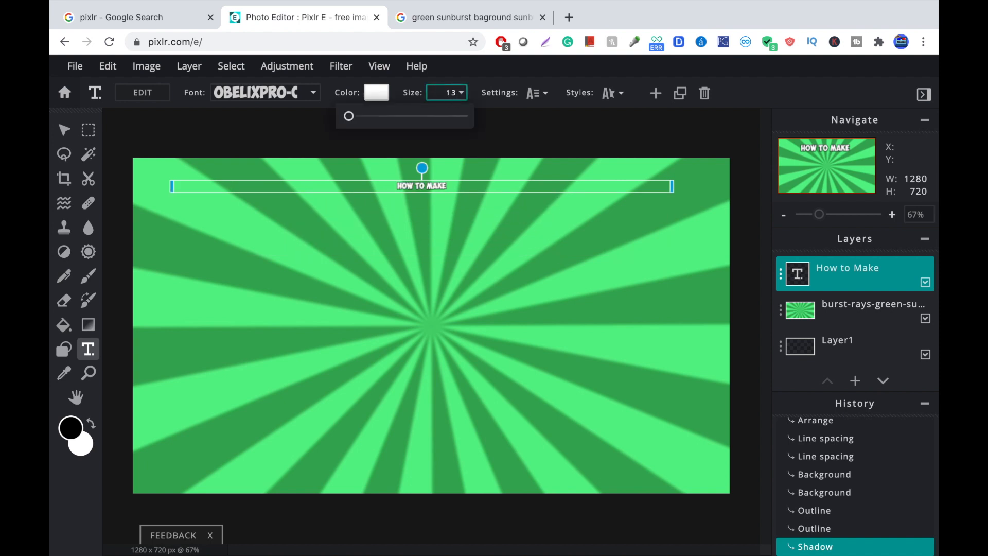
type("0")
key("Return")
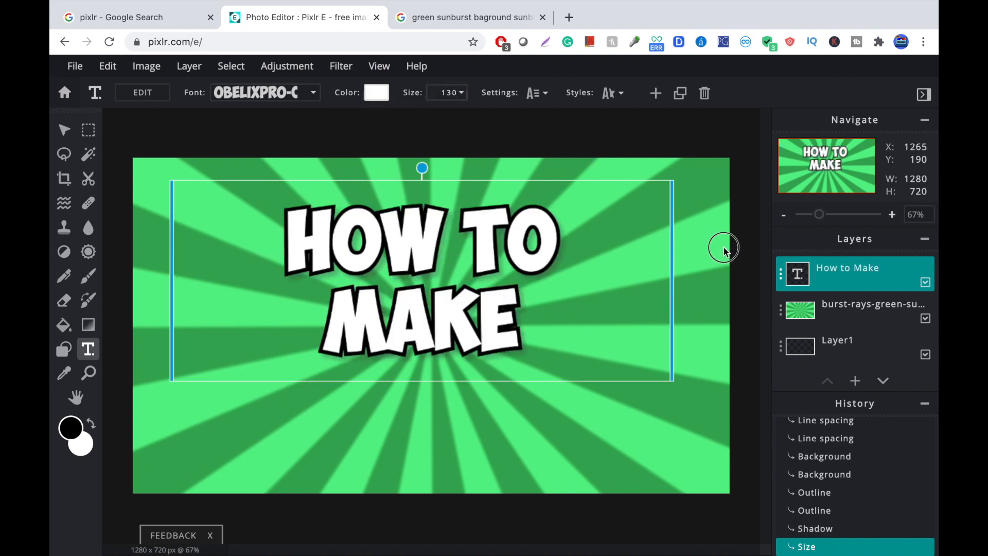
- Widen the heading's text box so it fits on one line, and move it near the canvas's upper edge
left_click_drag(671, 248, 743, 248)
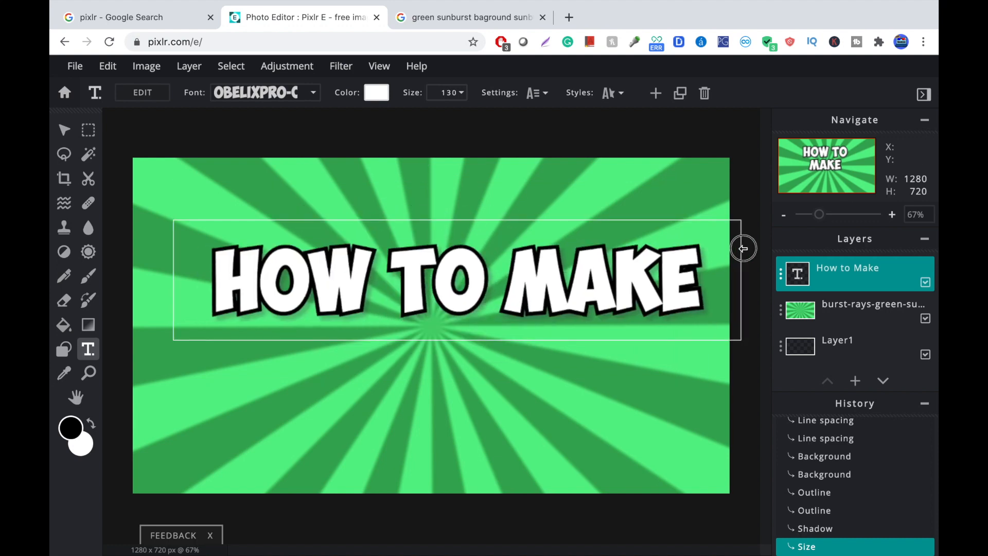
left_click_drag(636, 284, 605, 224)
left_click(707, 140)
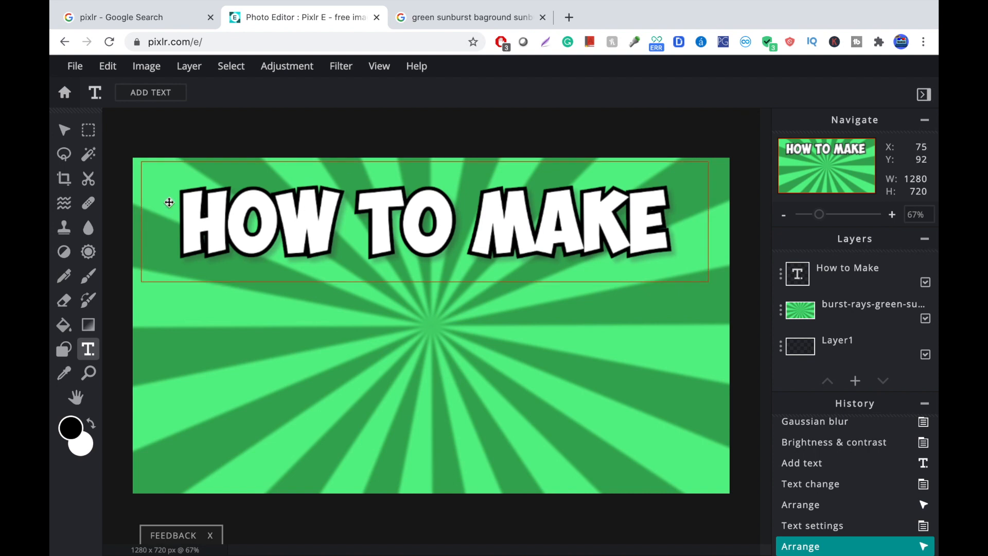
- Add a text layer reading "Thumbnails" and place it directly below the HOW TO MAKE heading
left_click(430, 329)
left_click(581, 350)
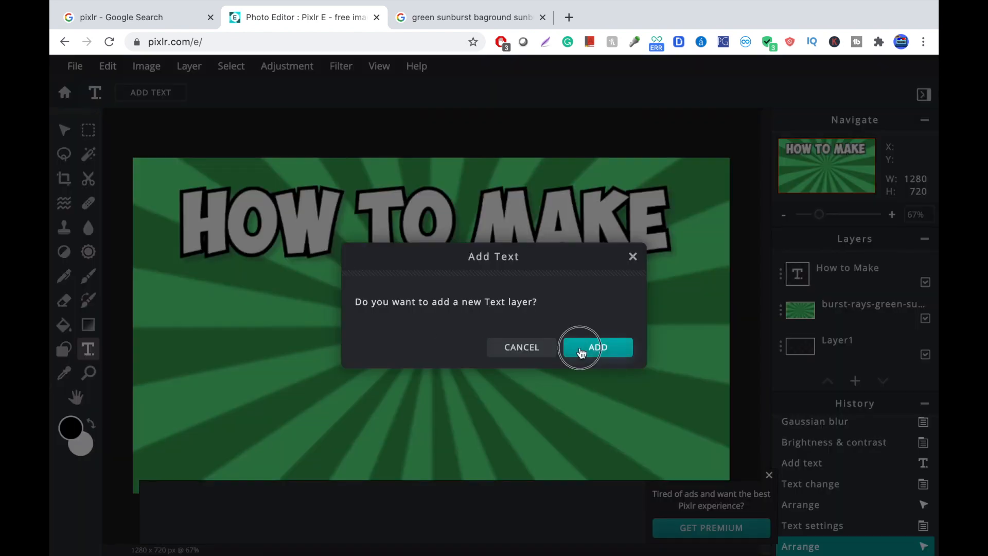
key("BackSpace")
type("H")
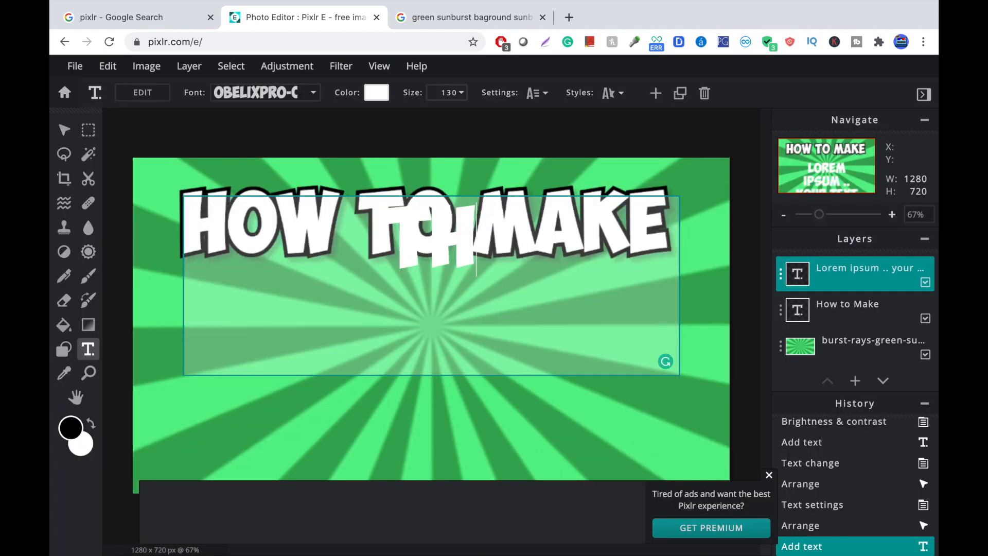
type("umbnails")
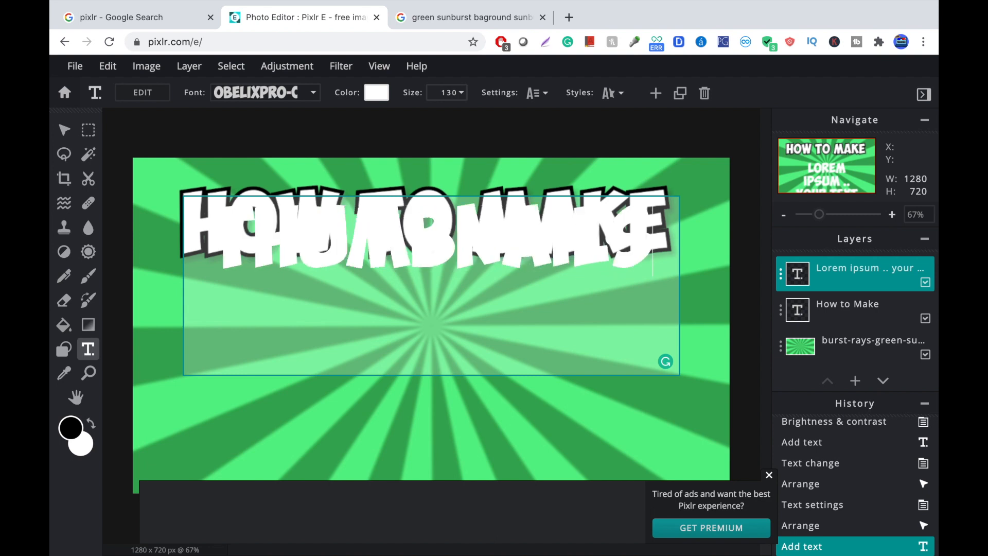
left_click(723, 173)
left_click_drag(536, 337, 545, 310)
double_click(544, 310)
- Set the THUMBNAILS text color to dark red, #CD0F0F
left_click(382, 96)
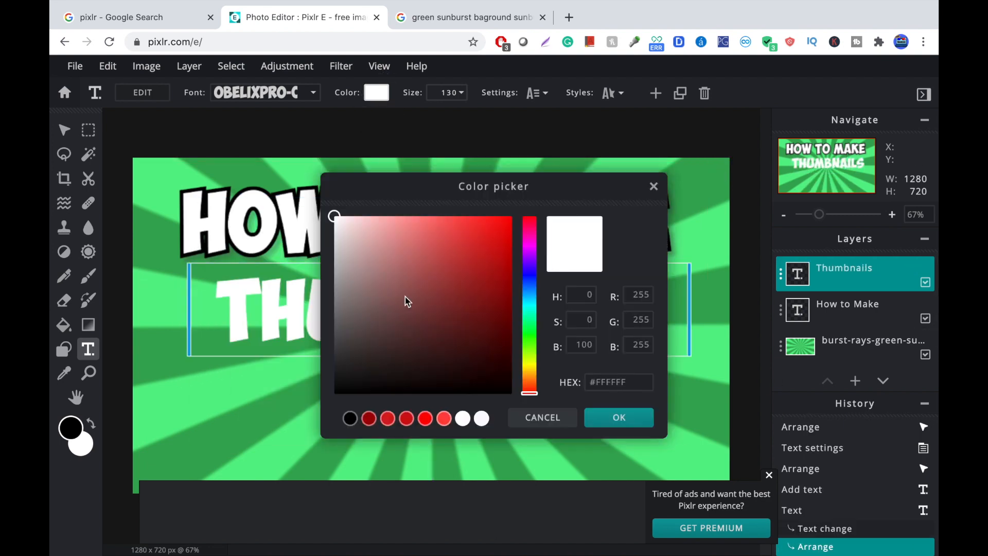
left_click_drag(458, 293, 525, 159)
left_click(493, 254)
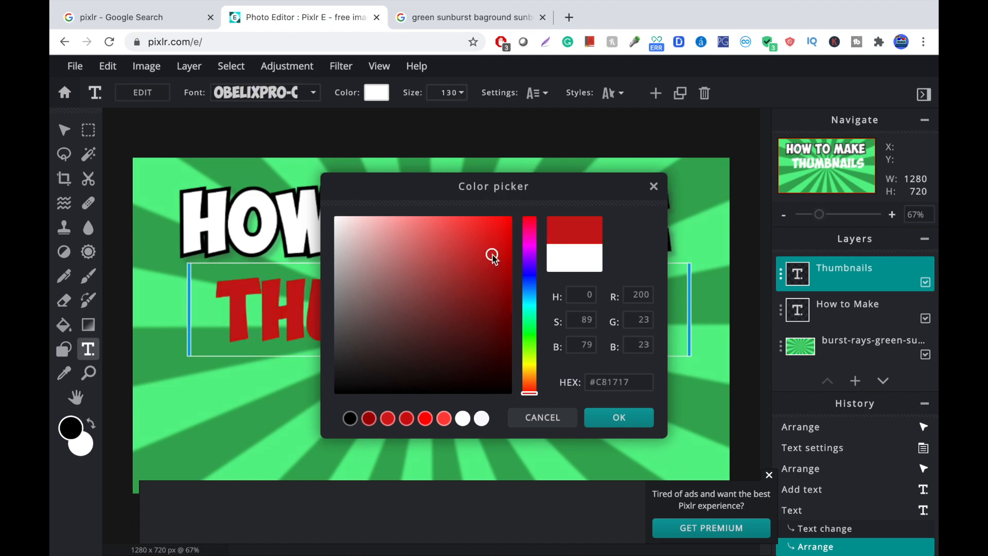
left_click(408, 420)
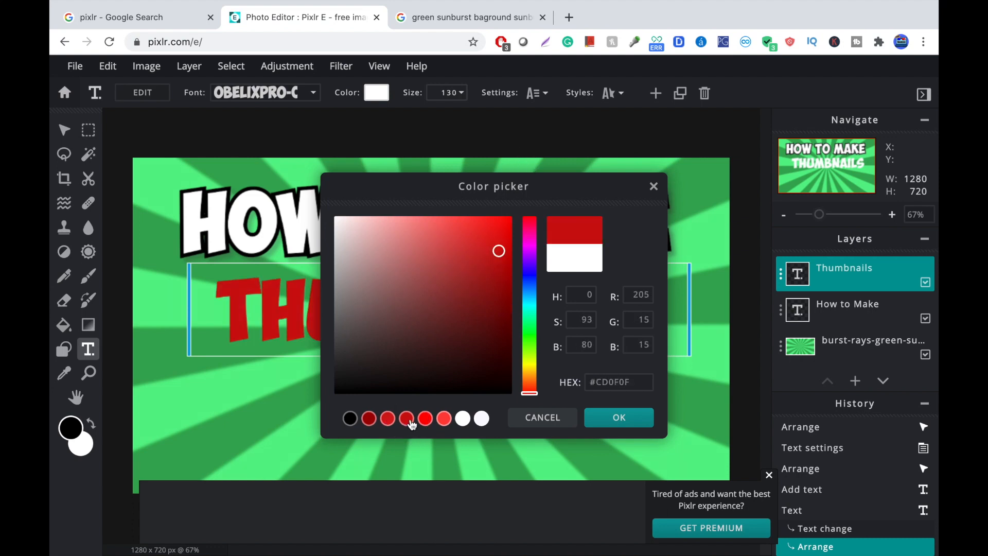
left_click(619, 417)
- Turn on an outline for the THUMBNAILS text and make it black
left_click(615, 93)
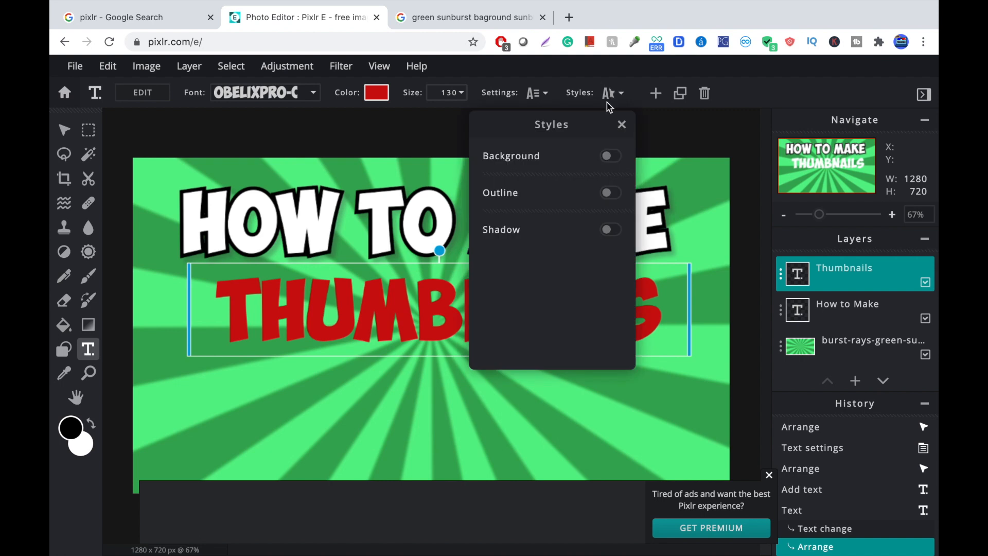
left_click(609, 192)
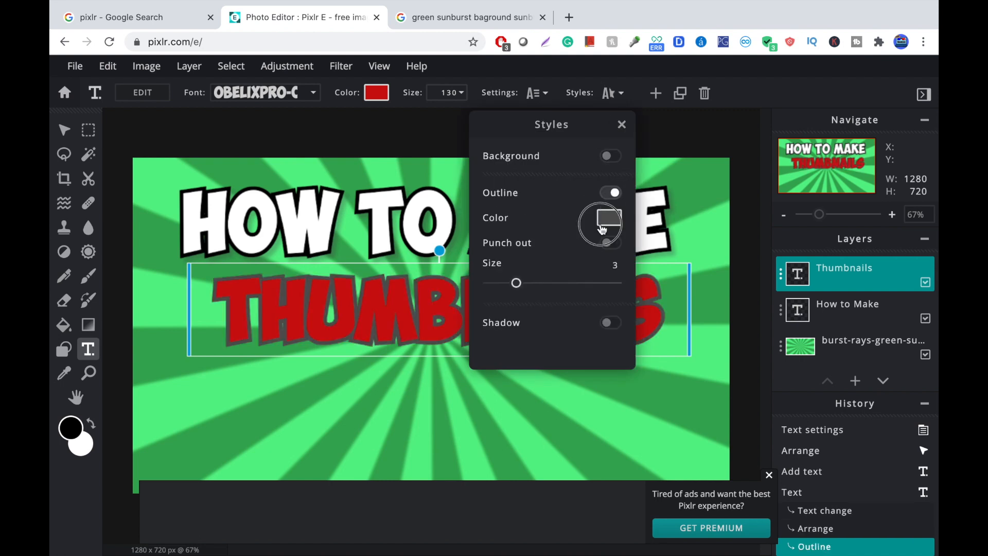
left_click(601, 219)
left_click(496, 393)
left_click(629, 420)
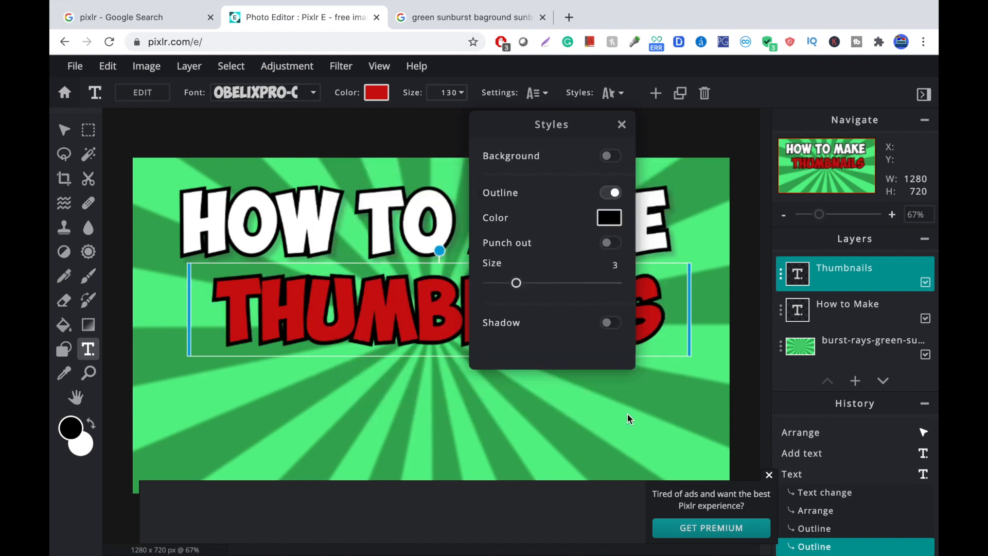
left_click(666, 380)
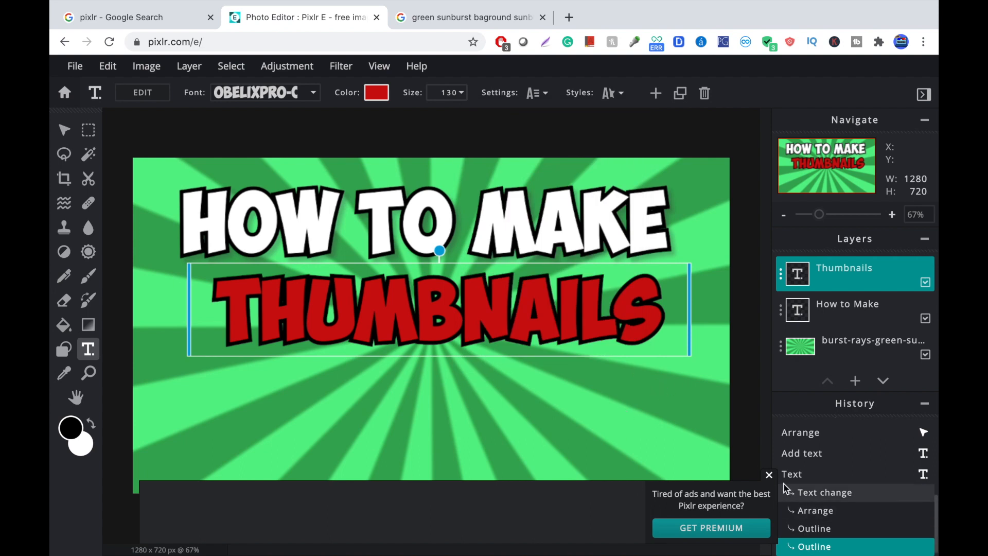
- Dismiss the ad banner and add another text layer reading "FOR FREE"
left_click(768, 475)
left_click(88, 349)
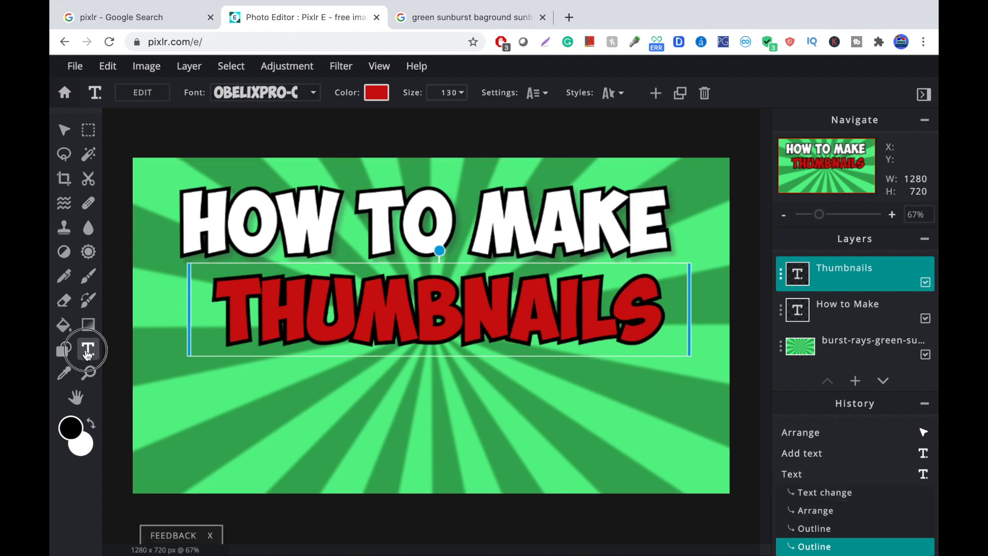
left_click(322, 418)
left_click(598, 347)
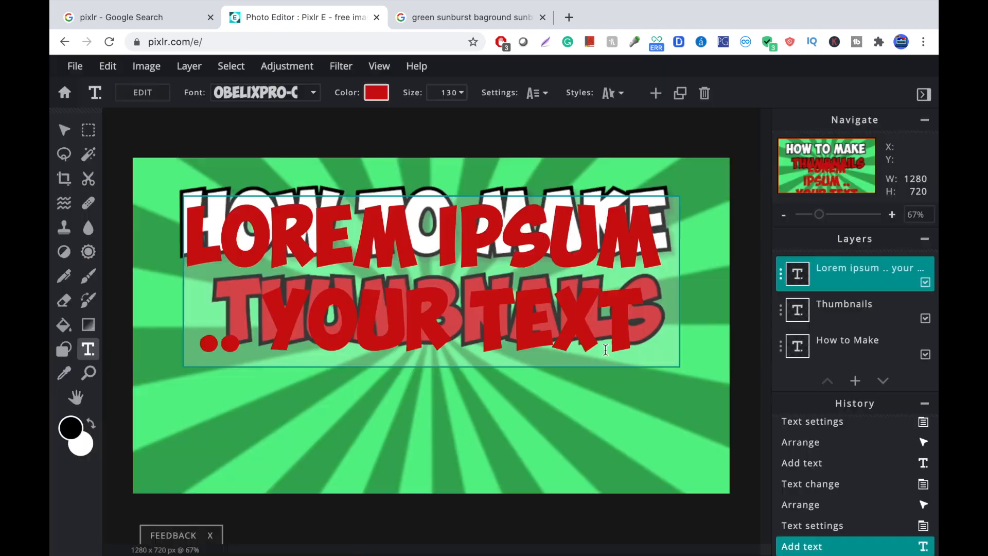
key("BackSpace")
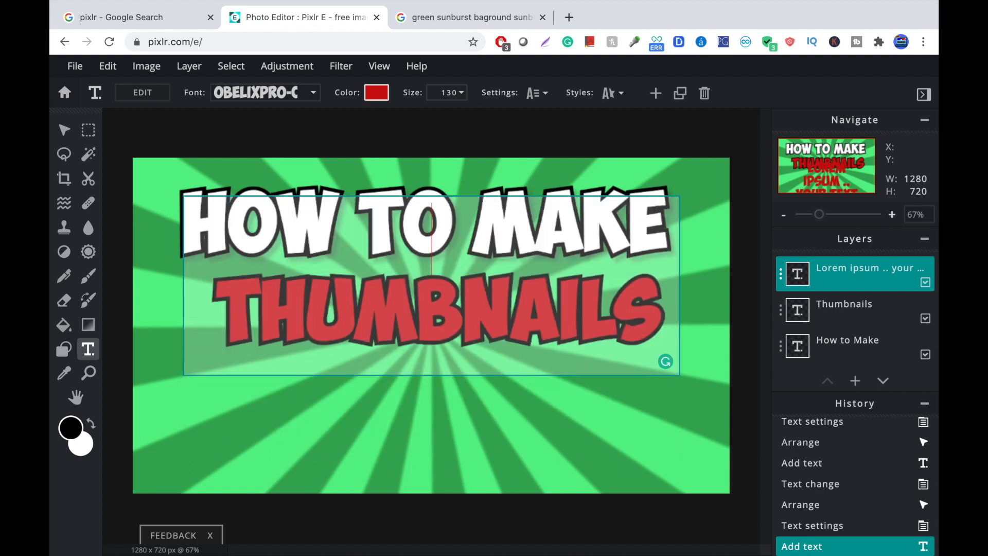
type("FOR FREE")
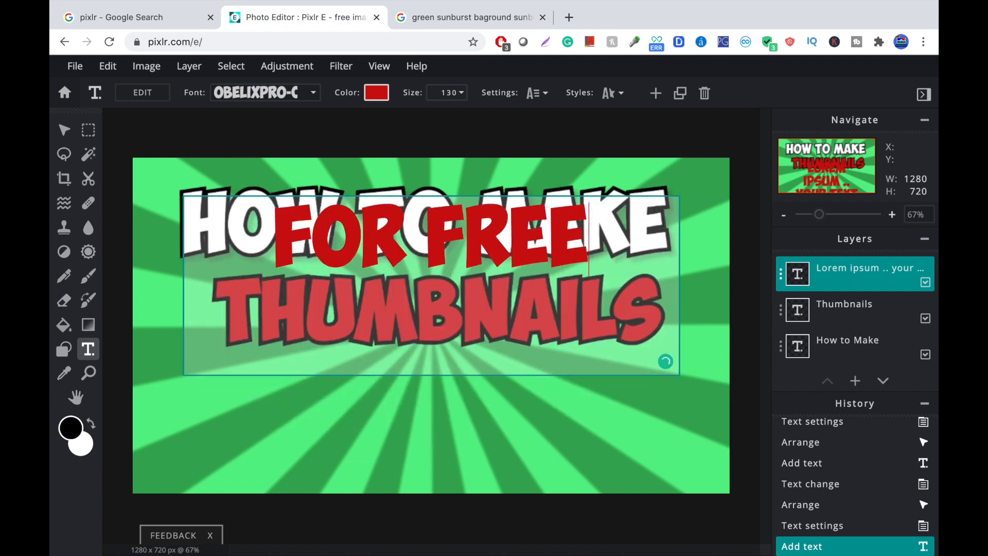
- Set the FOR FREE text's font size to 140 and move it below the THUMBNAILS line
left_click(448, 92)
type("1")
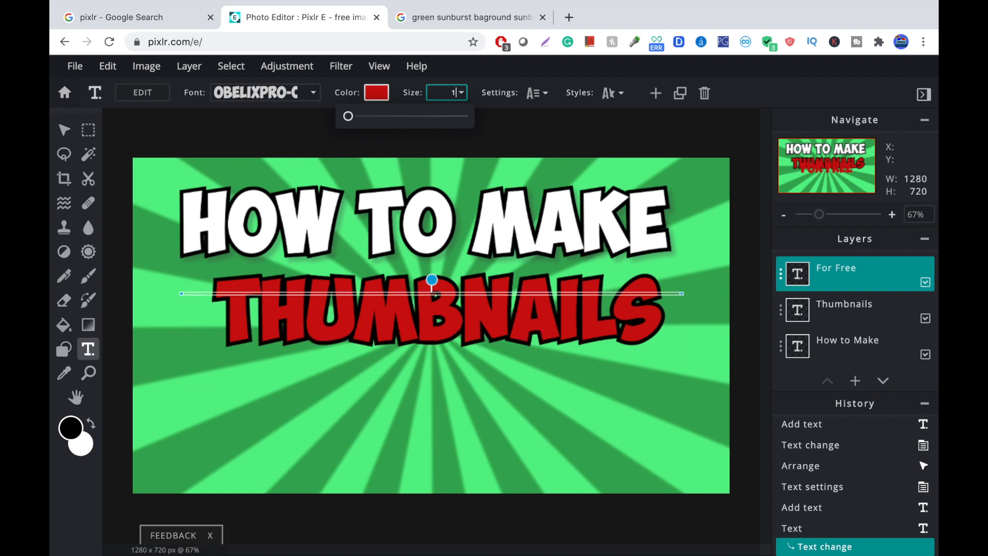
type("140")
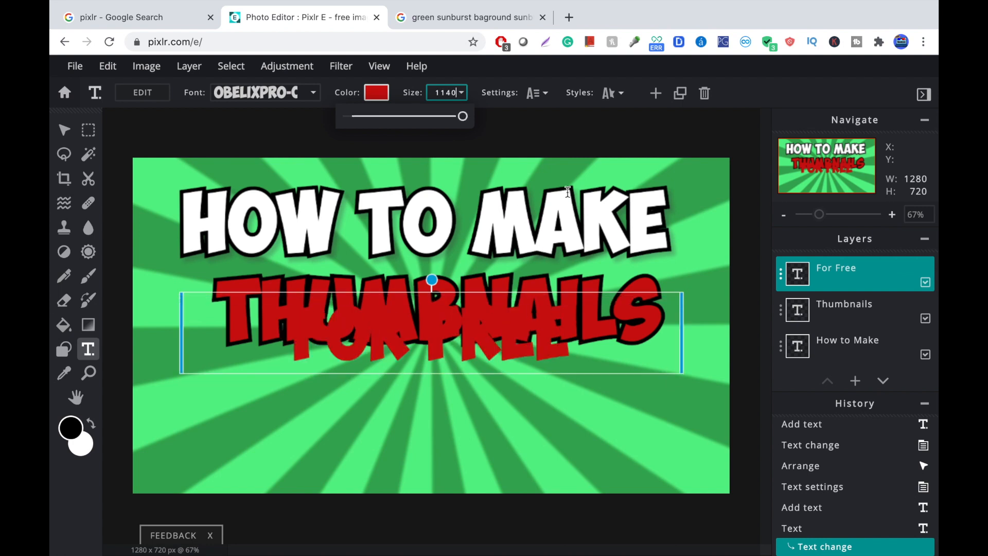
key("BackSpace")
key("BackSpace")
key("BackSpace")
type("40")
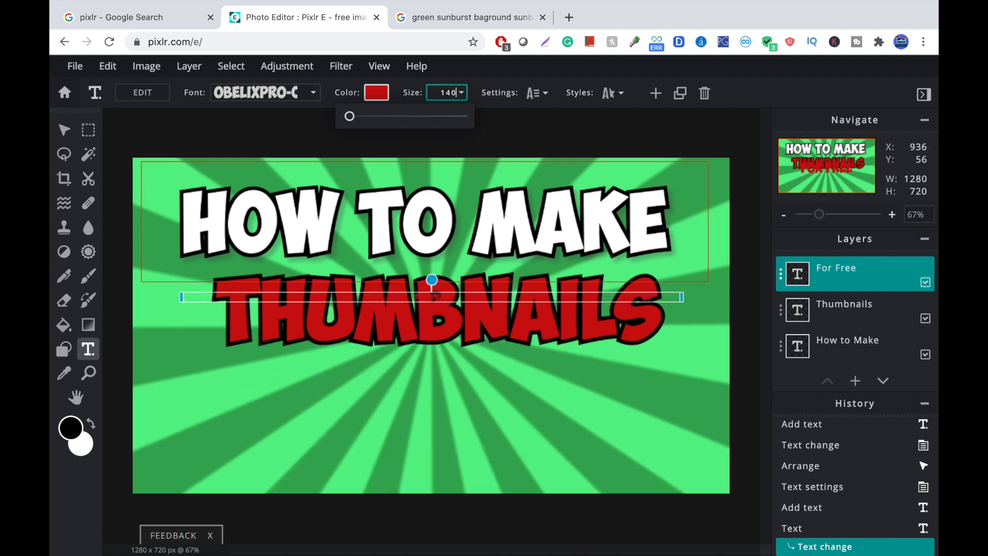
left_click(493, 409)
left_click_drag(485, 350, 475, 417)
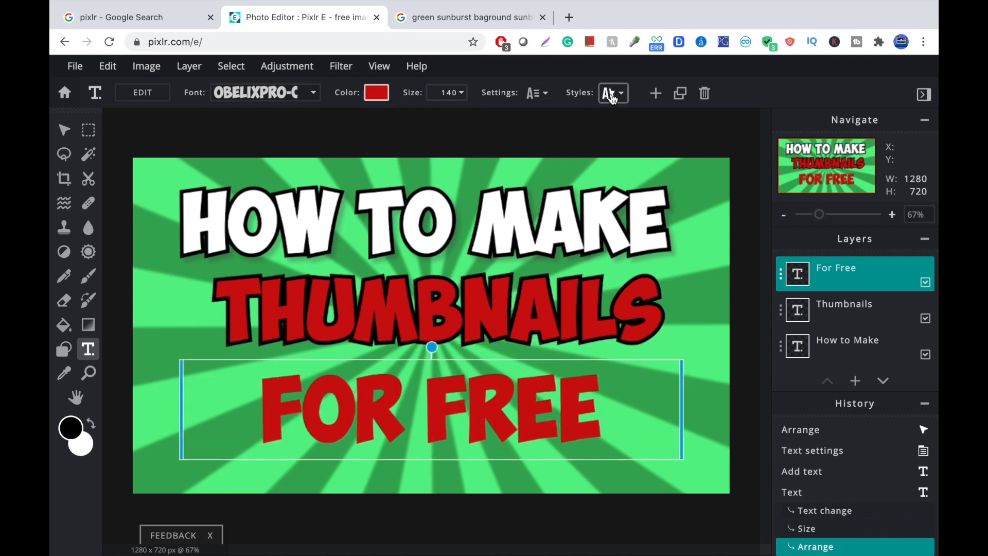
- Set the FOR FREE text color to bright yellow, #F7FF18
left_click(376, 92)
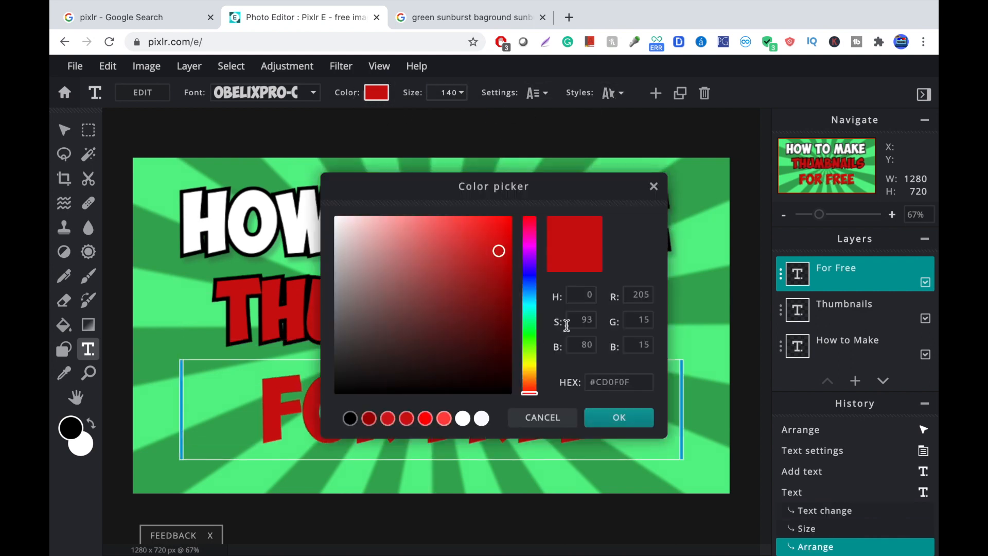
left_click_drag(534, 355, 530, 363)
left_click(492, 259)
left_click_drag(492, 262, 495, 205)
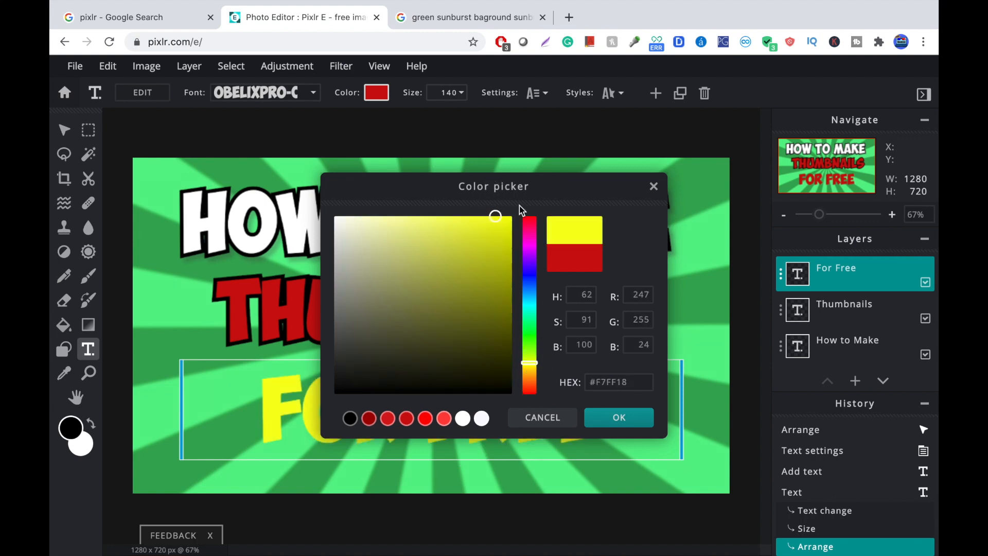
left_click(651, 422)
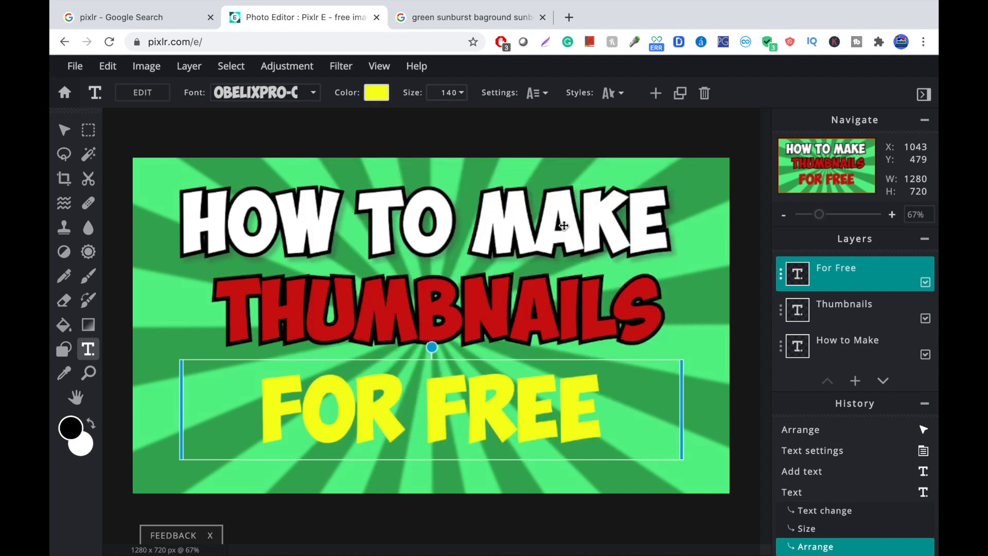
- Turn on a black outline for the FOR FREE text
left_click(610, 93)
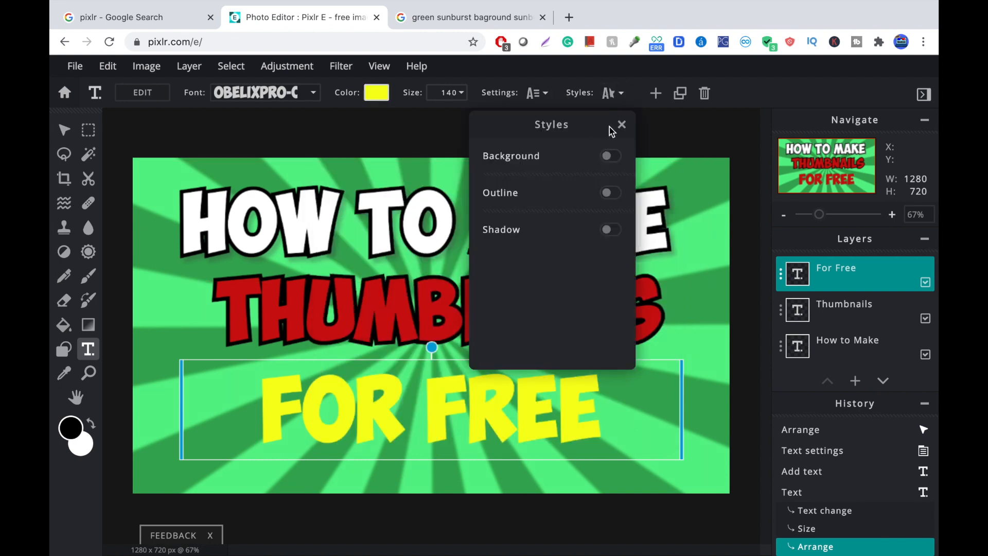
left_click(608, 193)
left_click(617, 218)
left_click_drag(481, 353, 505, 393)
left_click(621, 419)
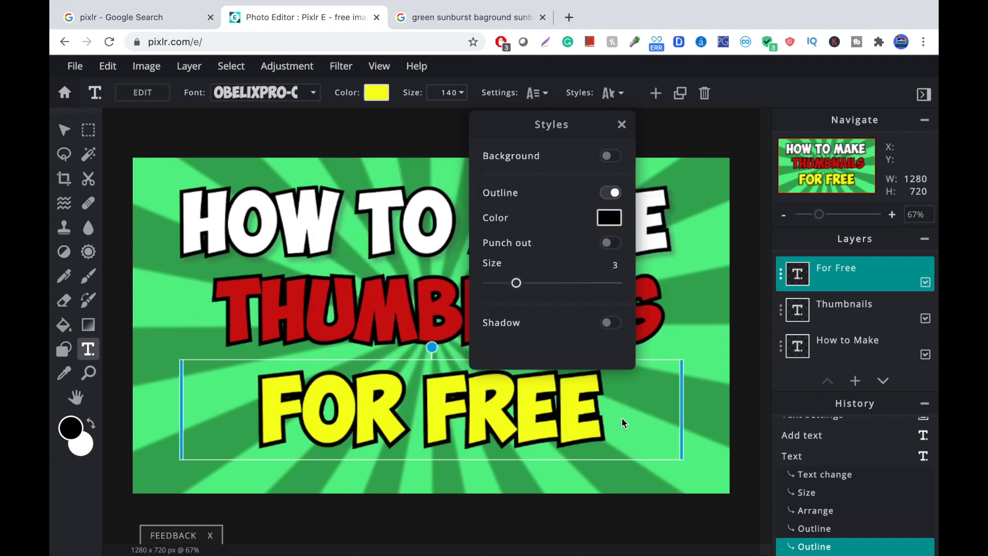
left_click(734, 362)
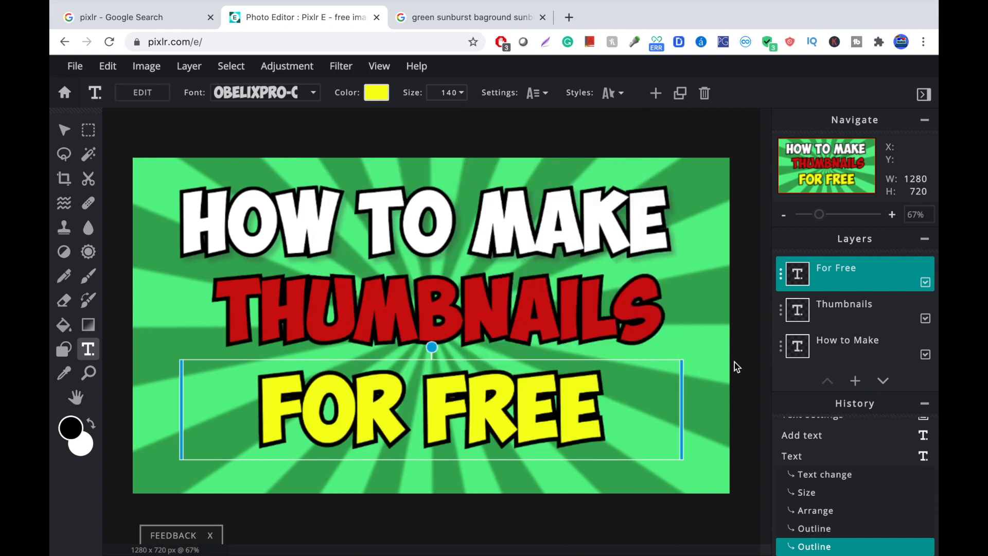
- Turn on the shadow style for both the FOR FREE and THUMBNAILS text layers
left_click(620, 94)
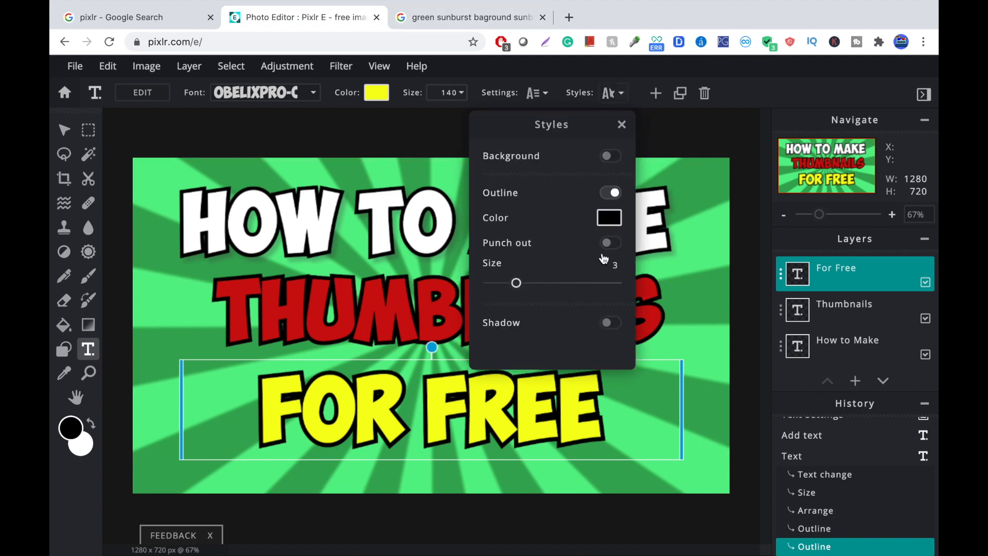
left_click(609, 323)
left_click(599, 304)
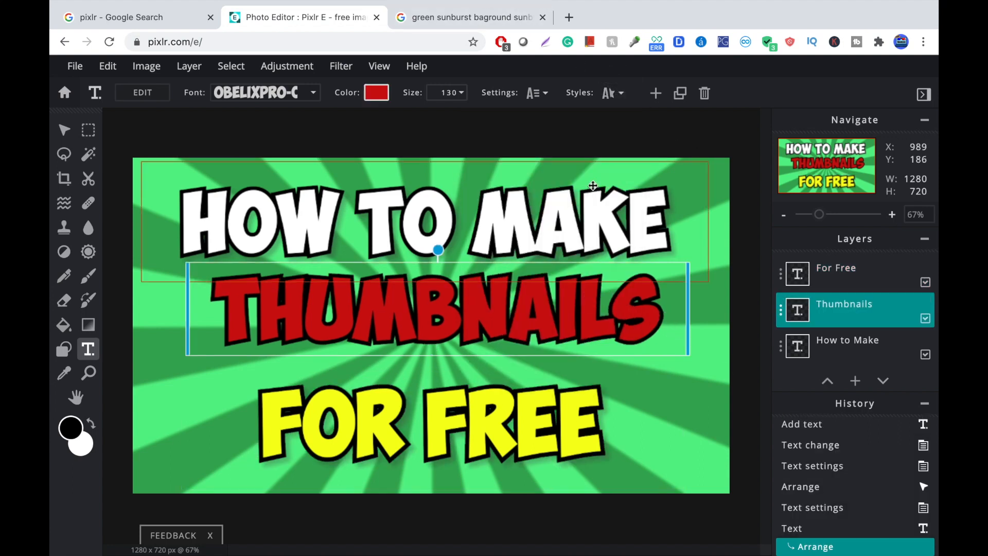
left_click(617, 98)
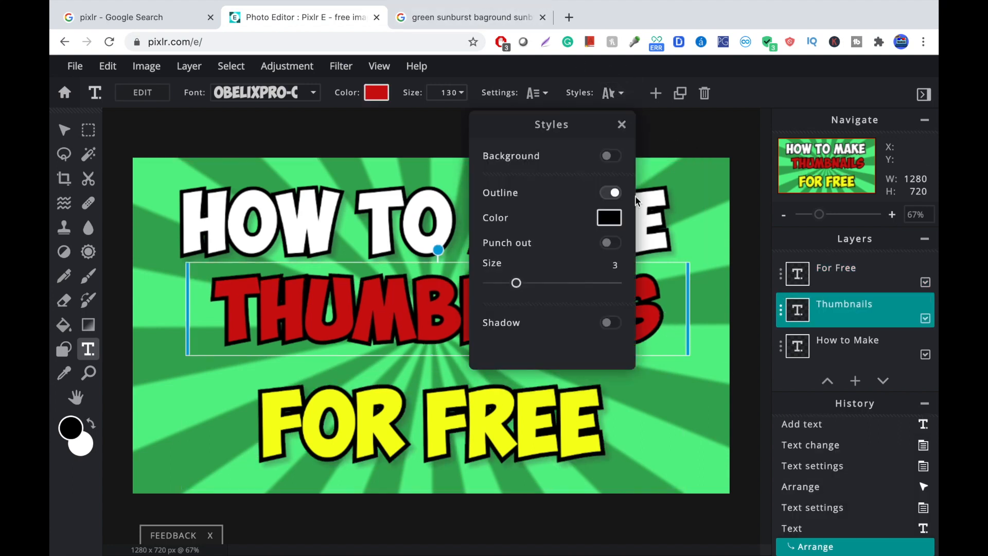
left_click(608, 323)
left_click(702, 266)
- Shift the FOR FREE text slightly to the right beneath THUMBNAILS and deselect it
left_click(575, 410)
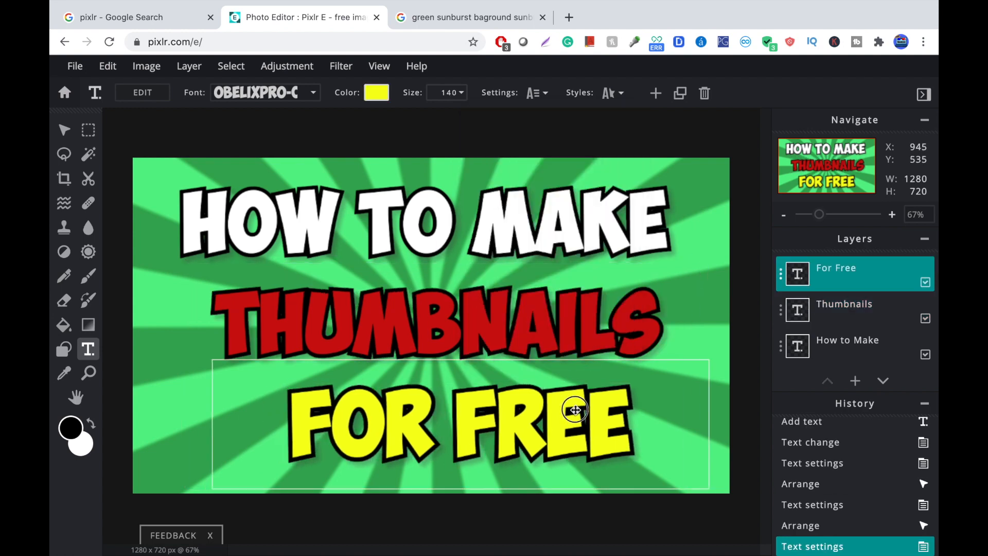
left_click_drag(574, 410, 580, 410)
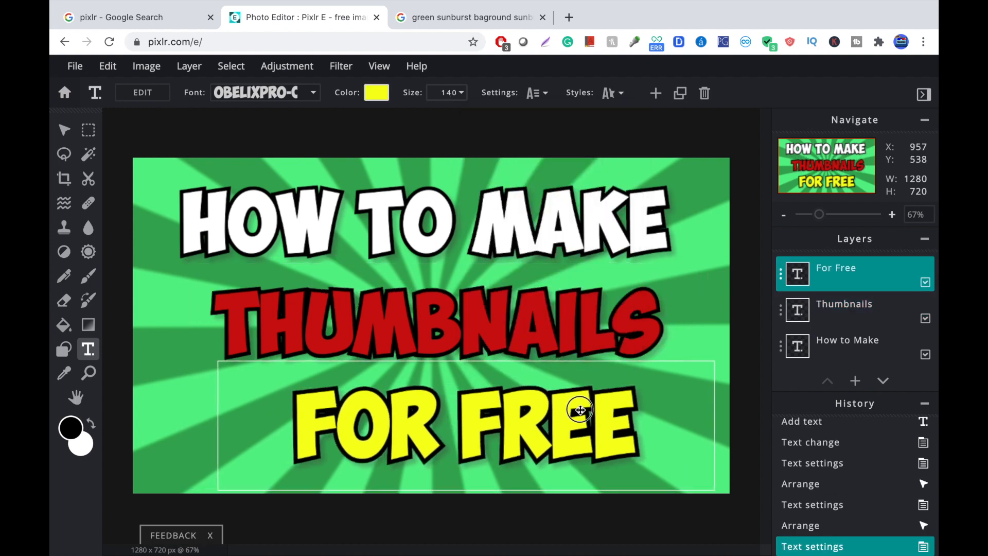
left_click(692, 134)
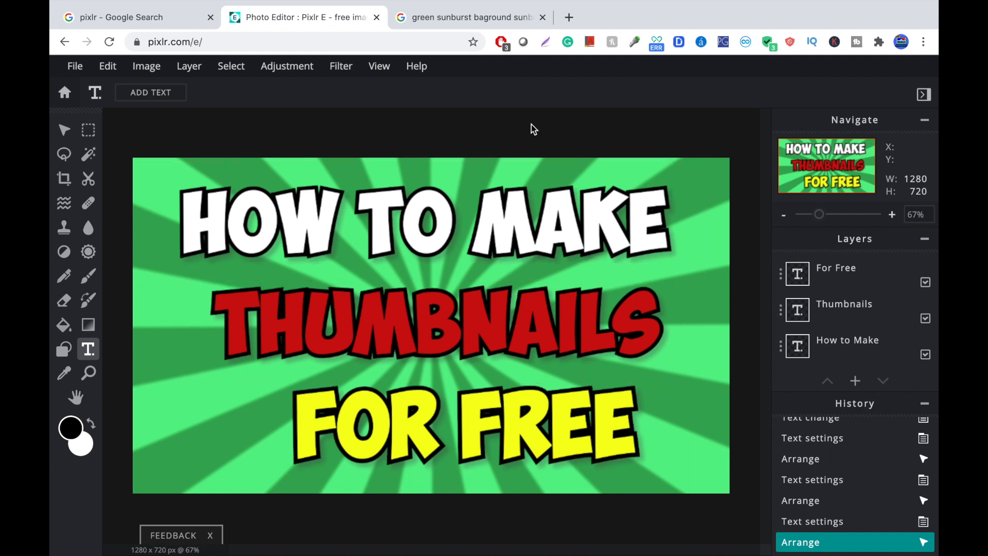
- Search Google for "remove baground" in a new browser tab and open the remove.bg website
left_click(570, 15)
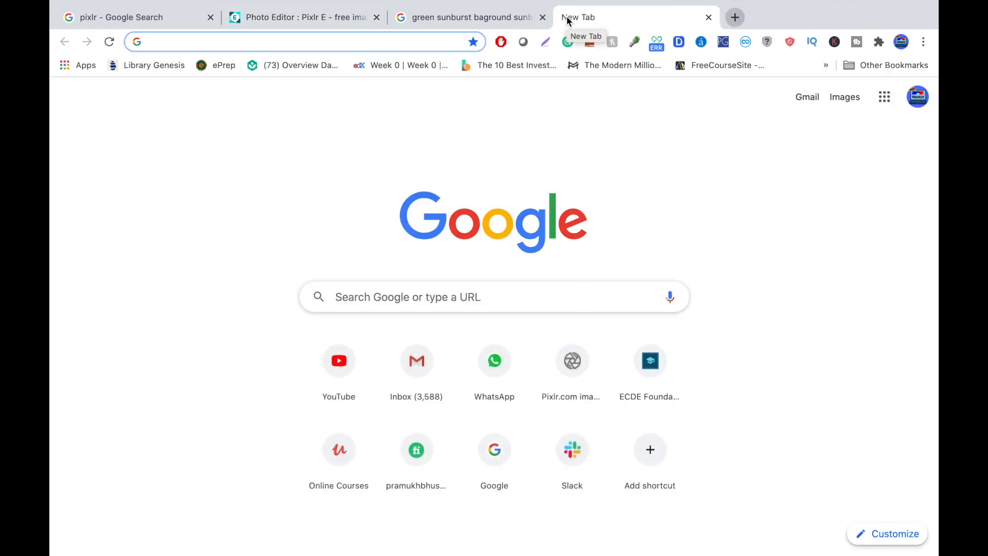
type("remove")
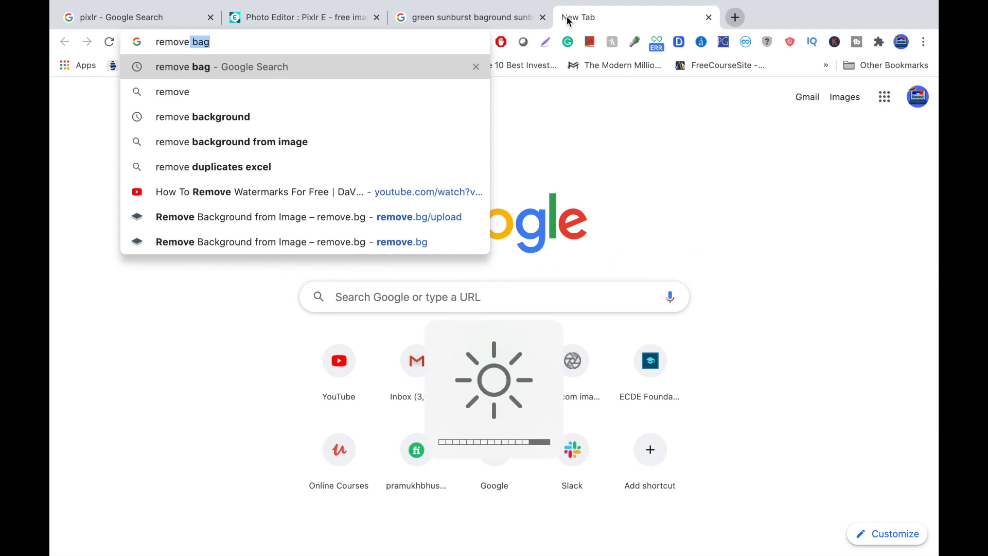
type("bag")
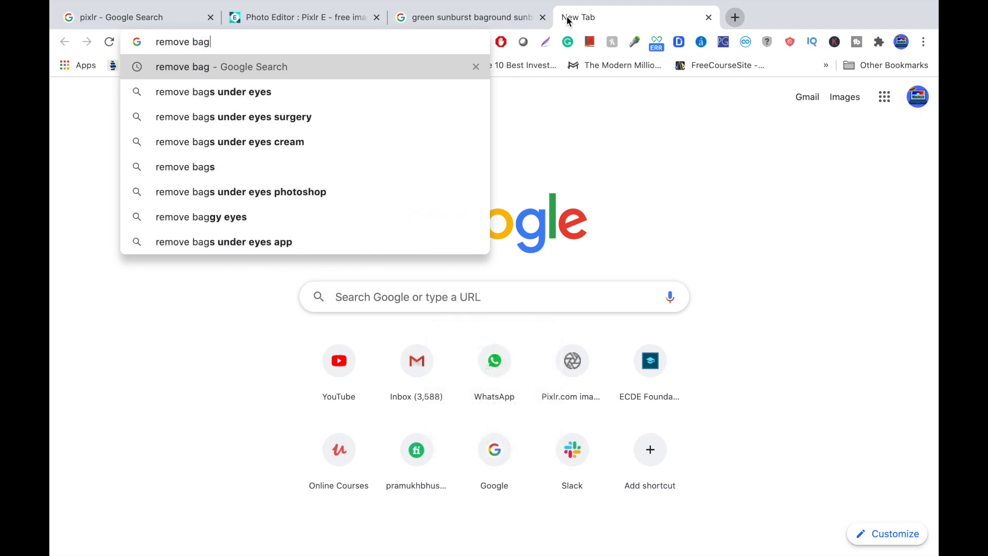
type("round")
key("Return")
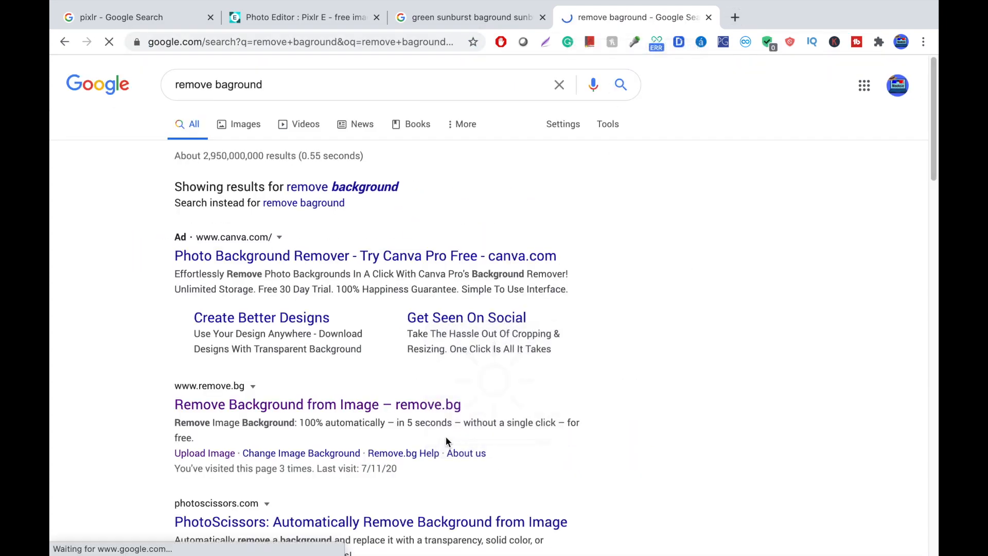
left_click(403, 408)
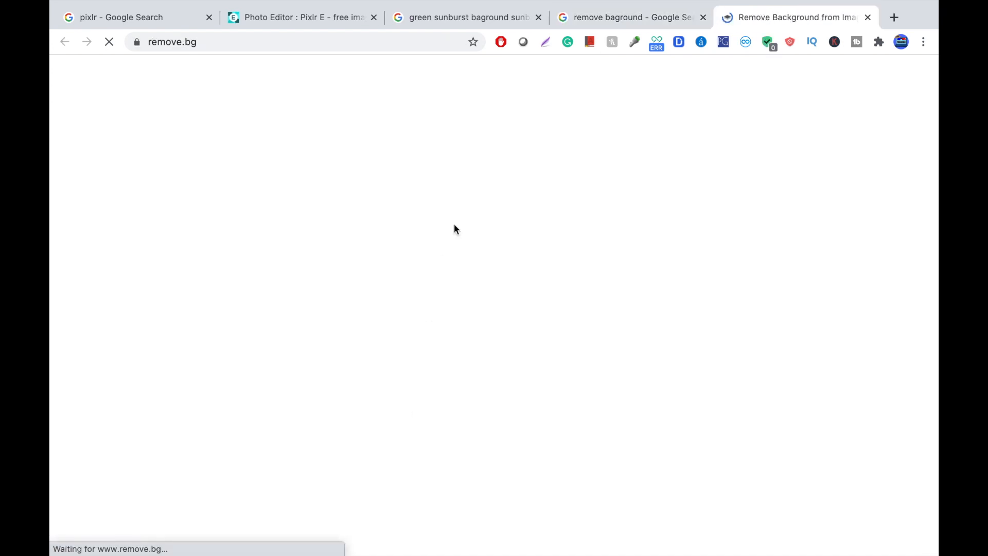
- Switch to the Pixlr E editor and nudge the FOR FREE text slightly up and to the right
left_click(308, 16)
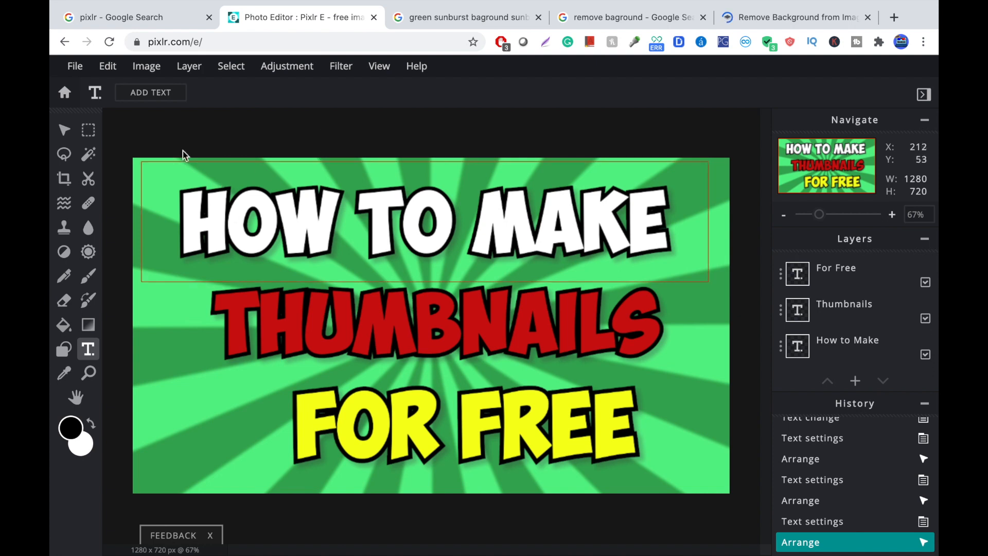
left_click_drag(434, 416, 442, 408)
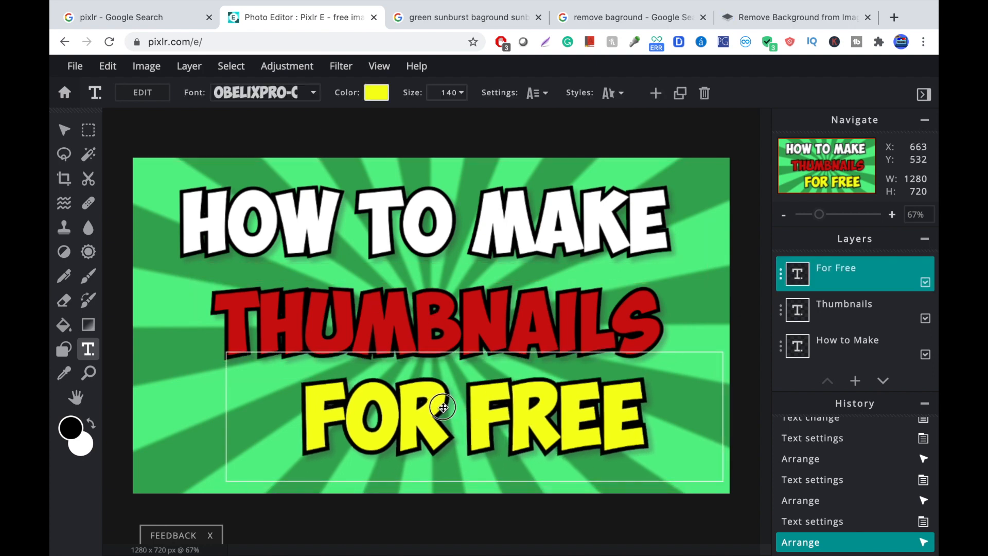
- Return to remove.bg and upload DSC_0011.JPG from the Thumbnails folder for background removal
left_click(776, 21)
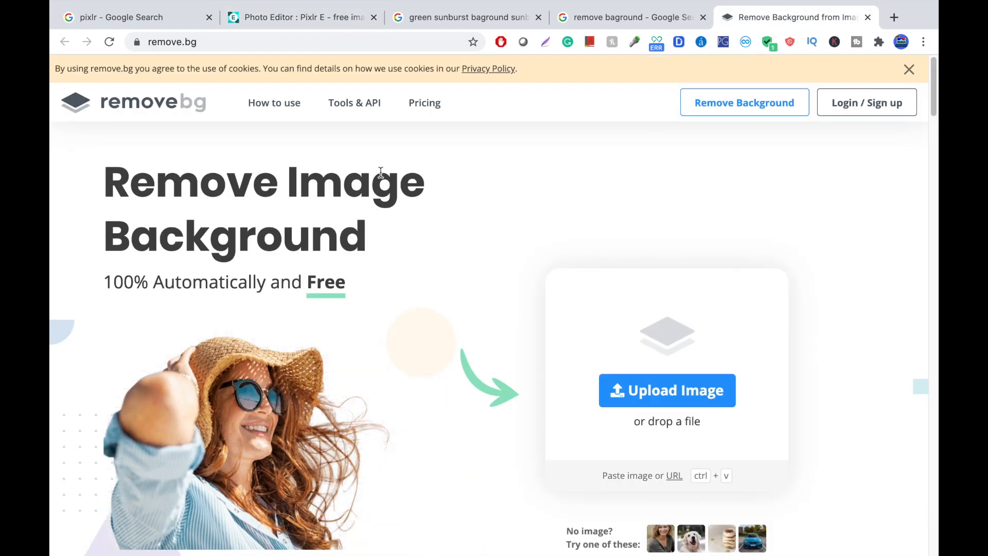
left_click(638, 402)
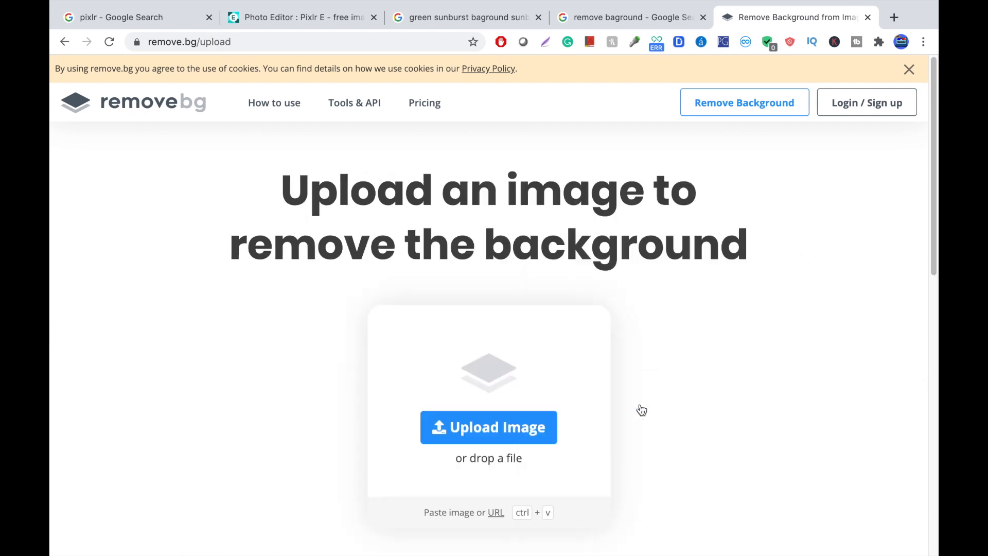
left_click(452, 436)
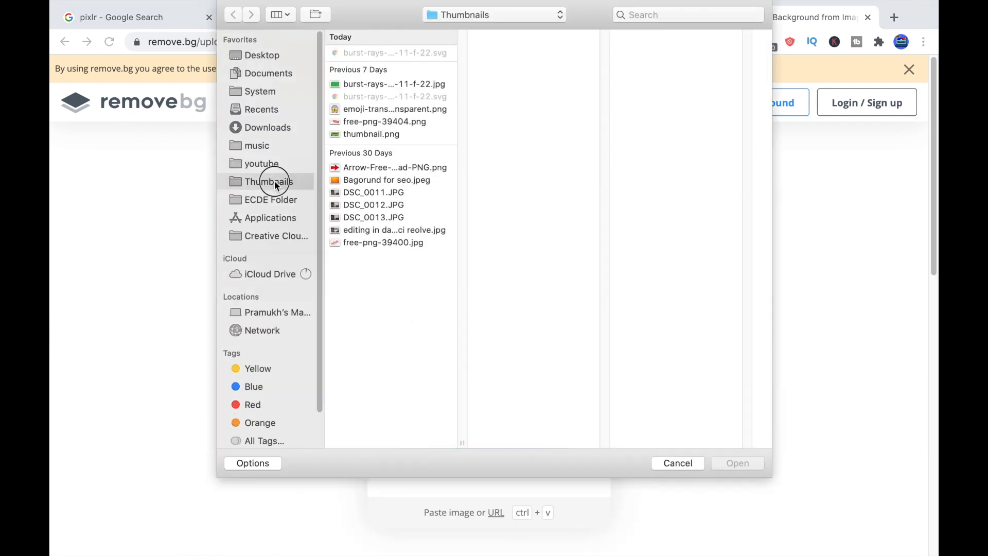
left_click(355, 196)
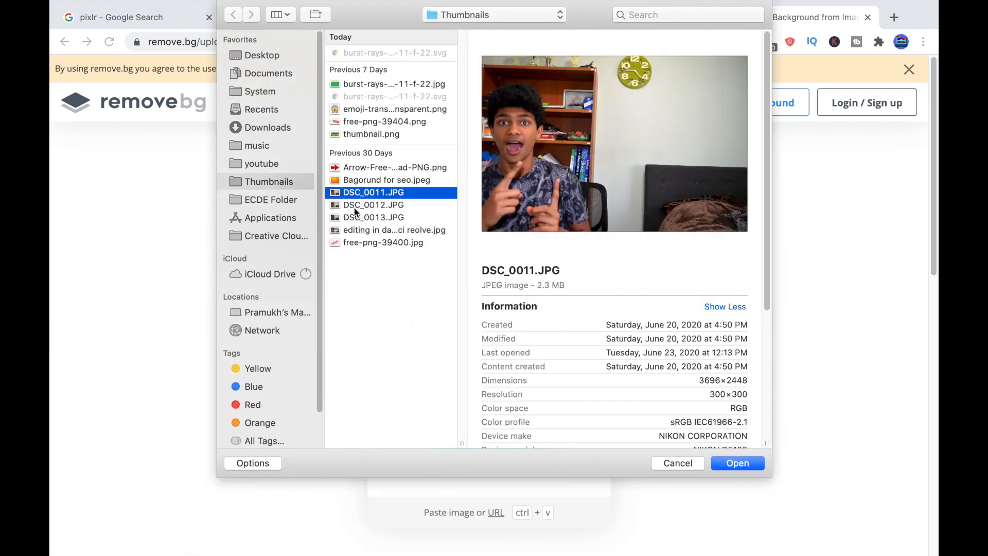
left_click(354, 206)
left_click(355, 219)
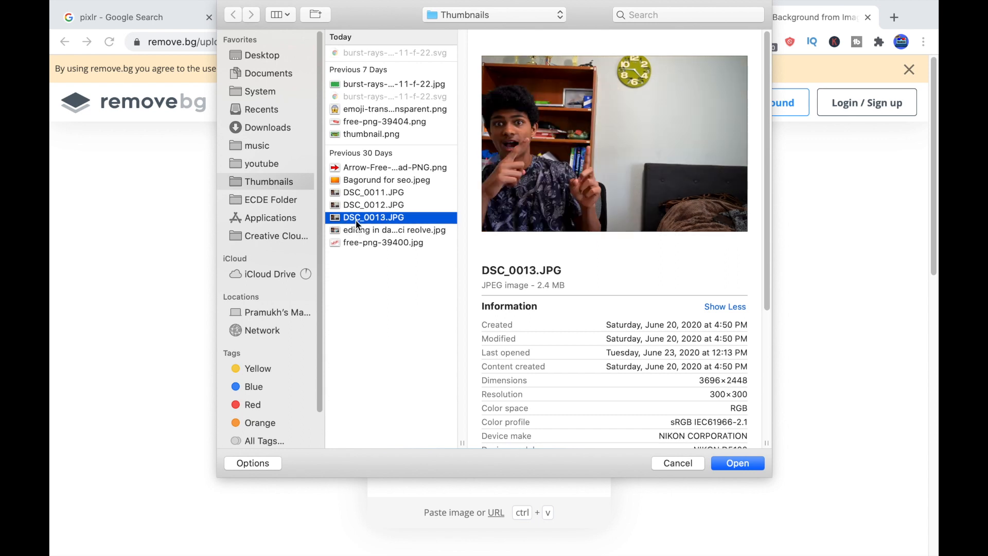
left_click(386, 194)
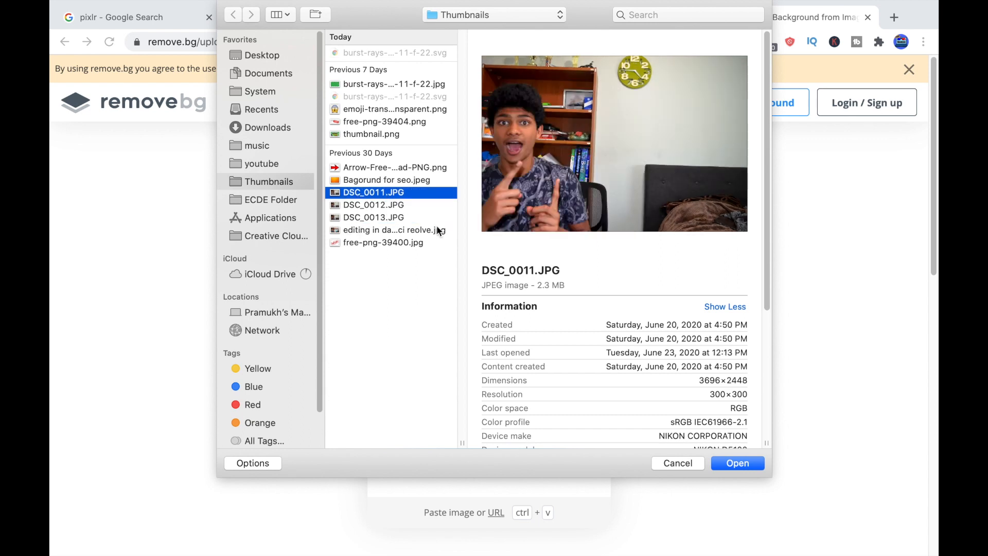
left_click(739, 463)
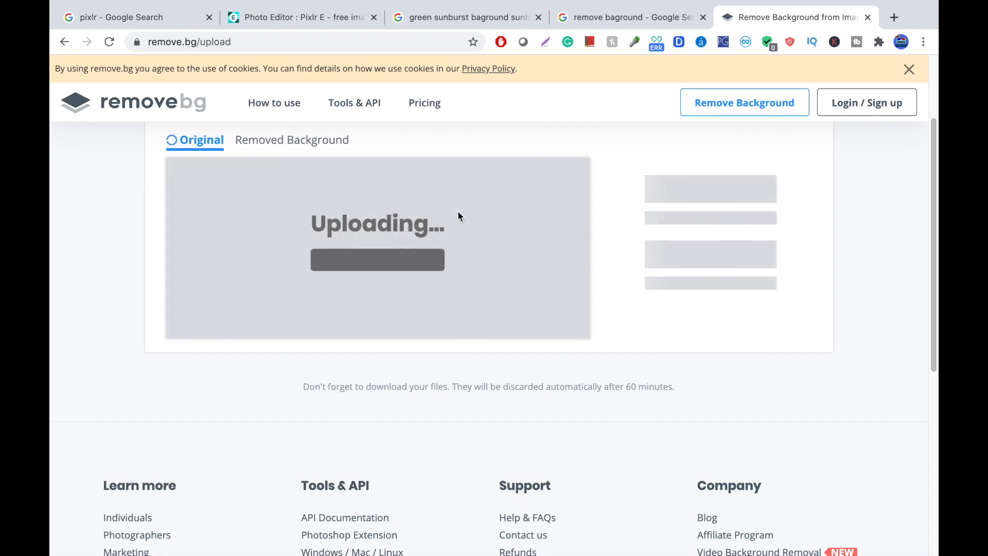
- Show the Removed Background result and download the 614 × 406 preview image
scroll(457, 216, "up", 3)
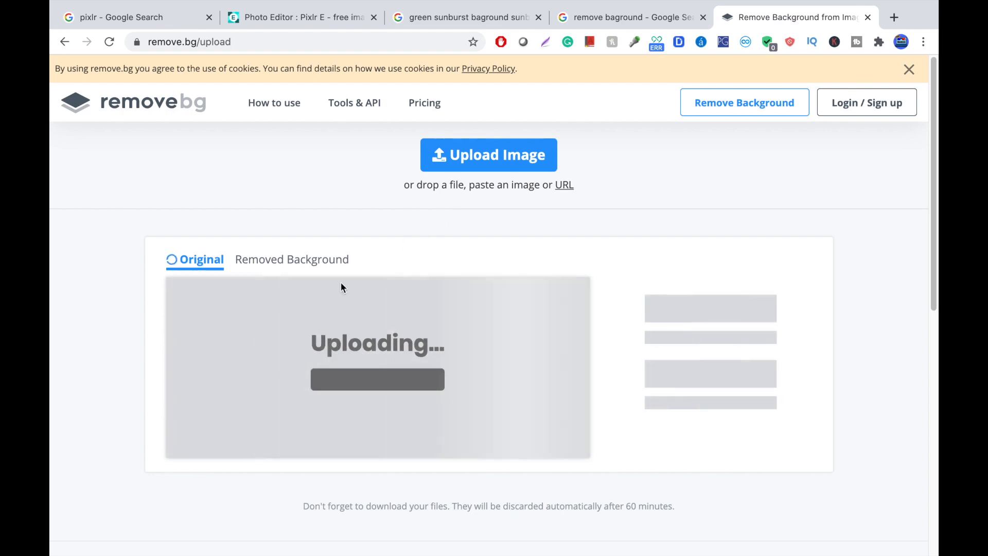
double_click(294, 264)
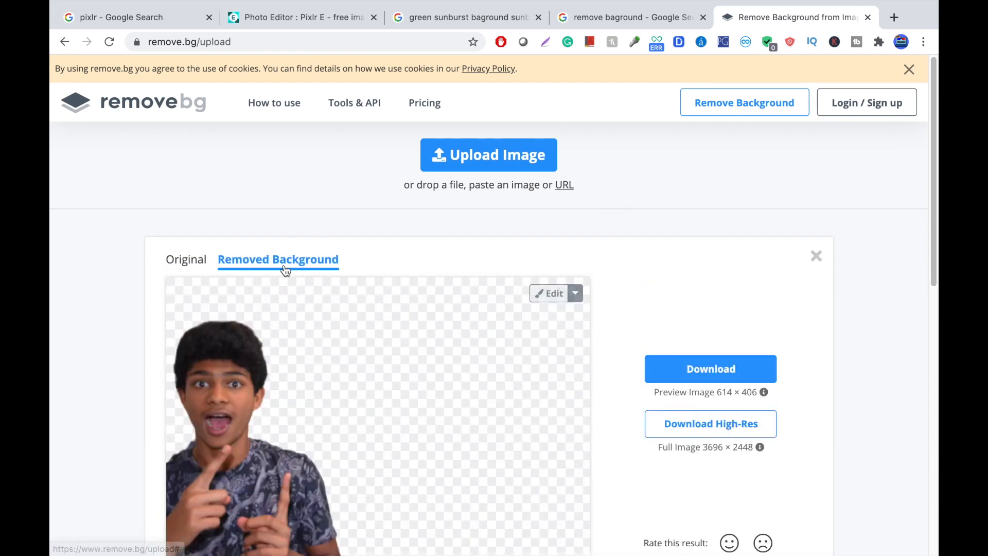
left_click(734, 372)
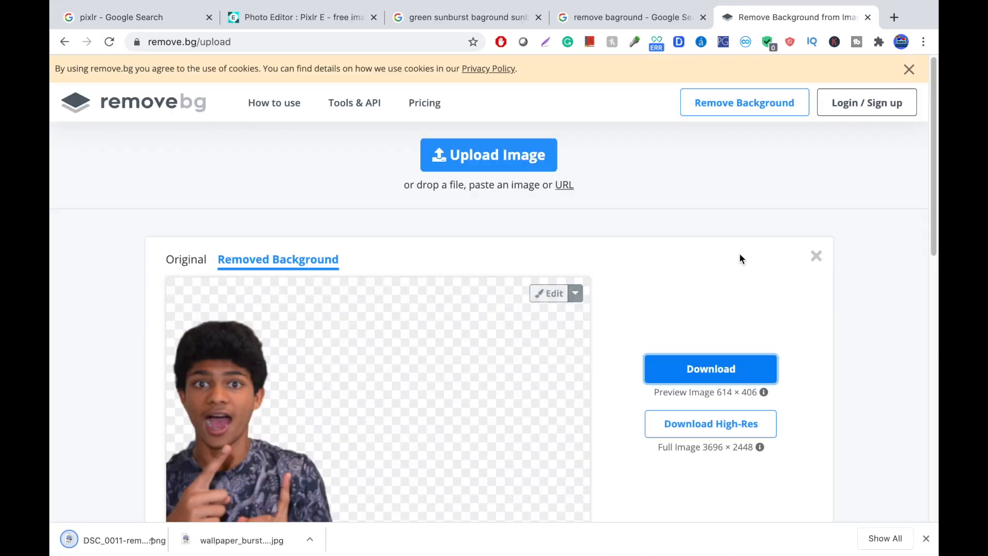
- Switch to Pixlr E and add the downloaded DSC_0011 cutout from the Downloads folder as an image layer
left_click(304, 16)
left_click(70, 64)
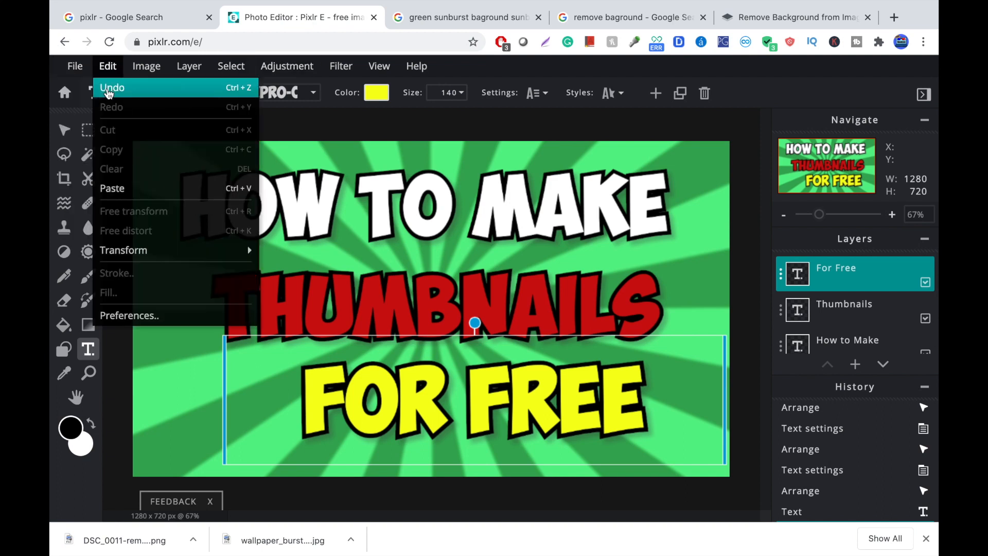
mouse_move(181, 67)
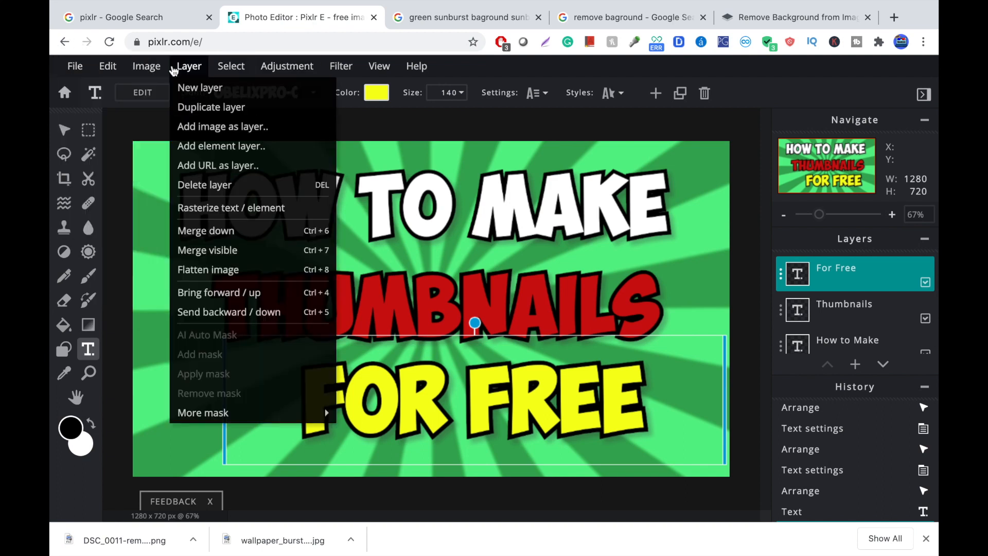
left_click(187, 123)
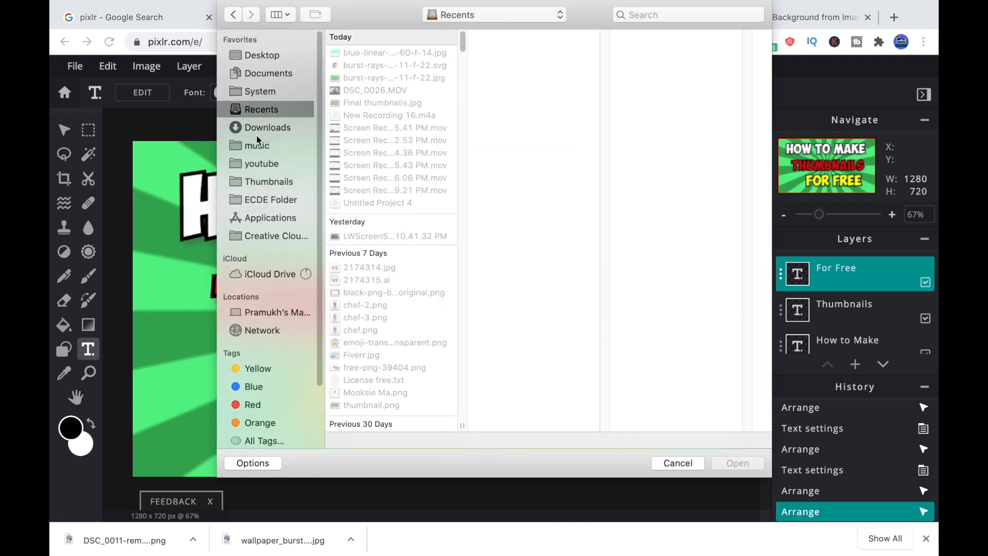
left_click(252, 129)
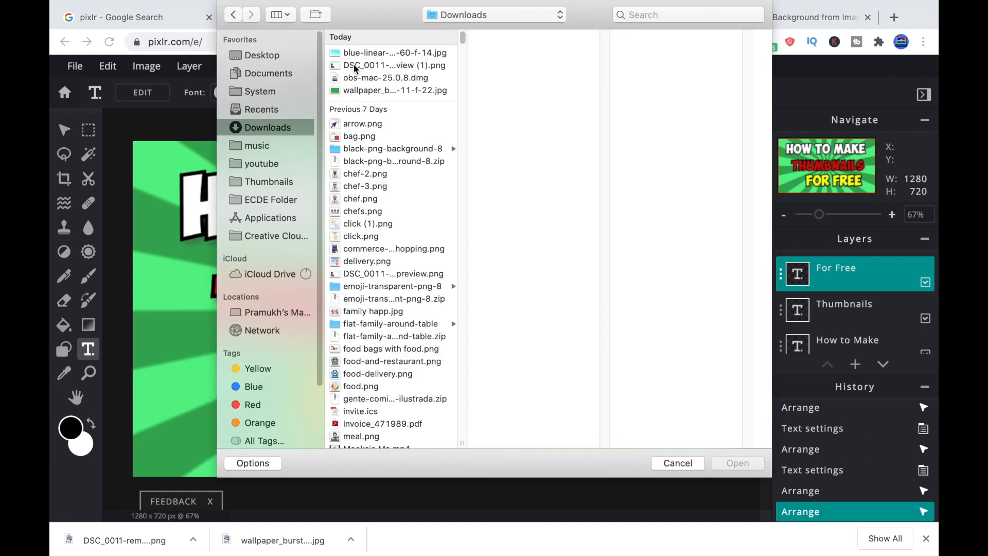
left_click(356, 66)
left_click(746, 465)
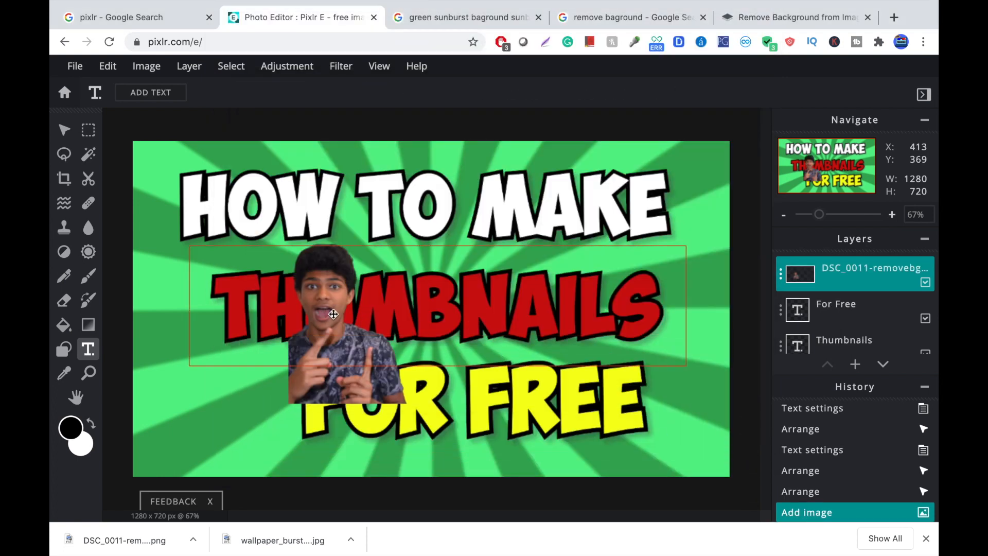
- Shift the THUMBNAILS text slightly up and left, move the cutout photo to about left 32, top 234, and dismiss the ad banner
left_click(334, 313)
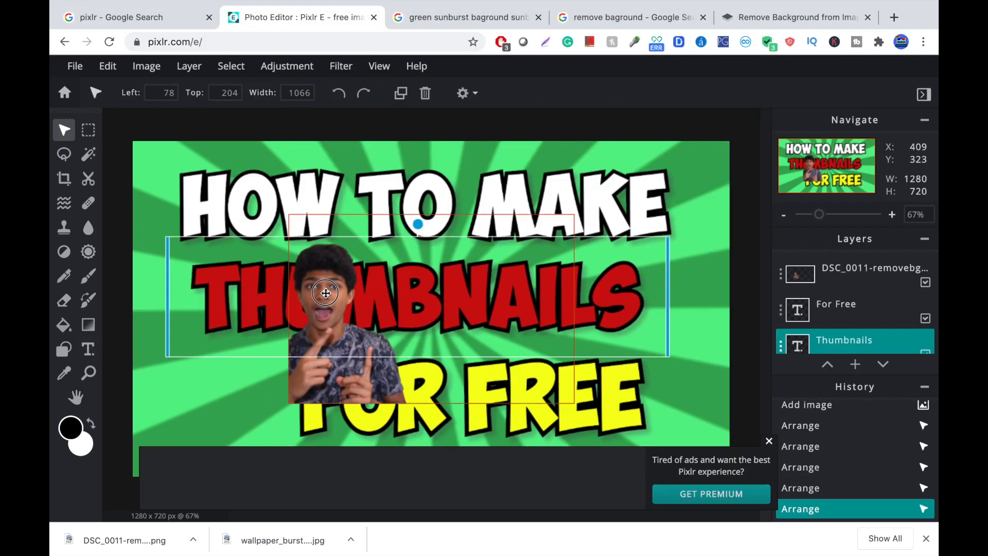
left_click(286, 312)
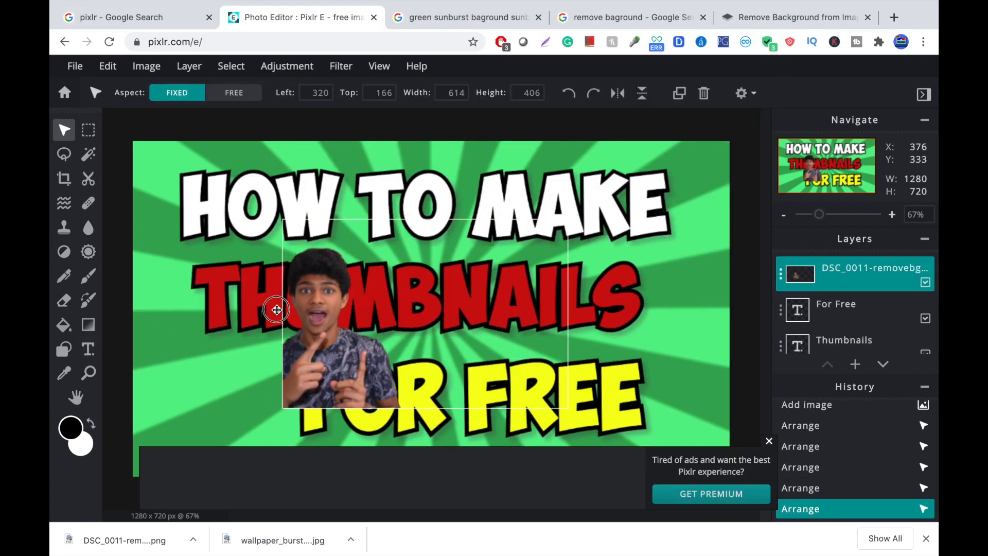
left_click_drag(277, 310, 142, 341)
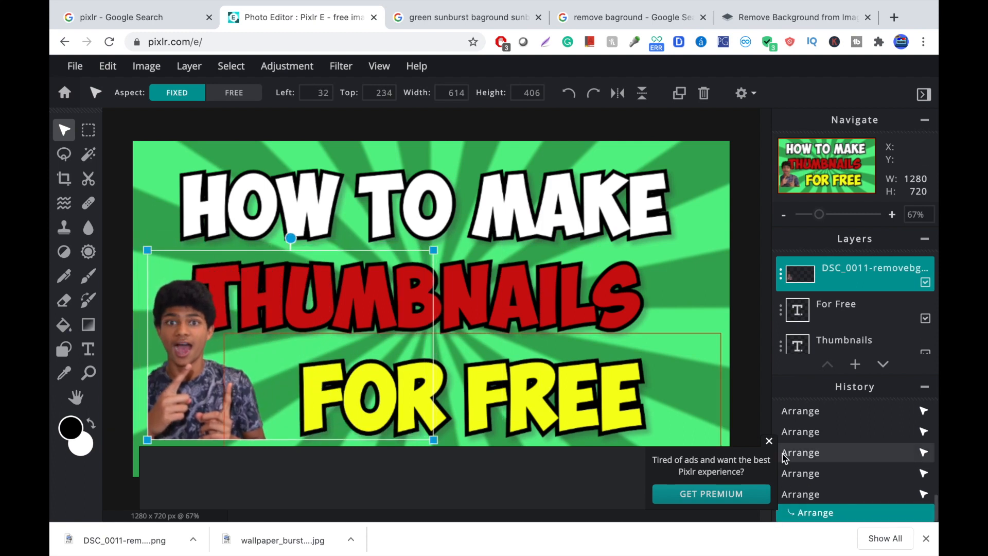
left_click(769, 441)
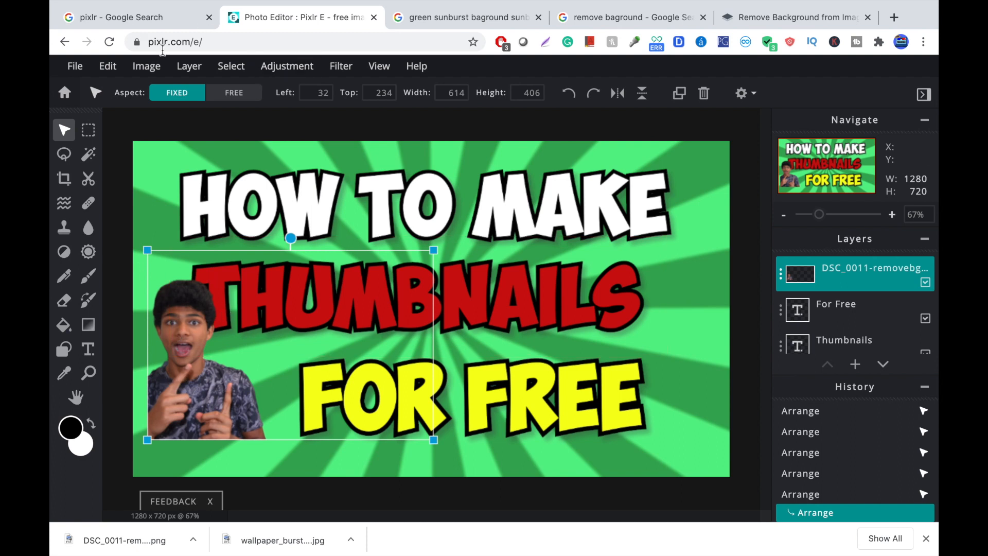
- Apply a white stroke of size 10 at 50% opacity around the cutout photo
left_click(111, 69)
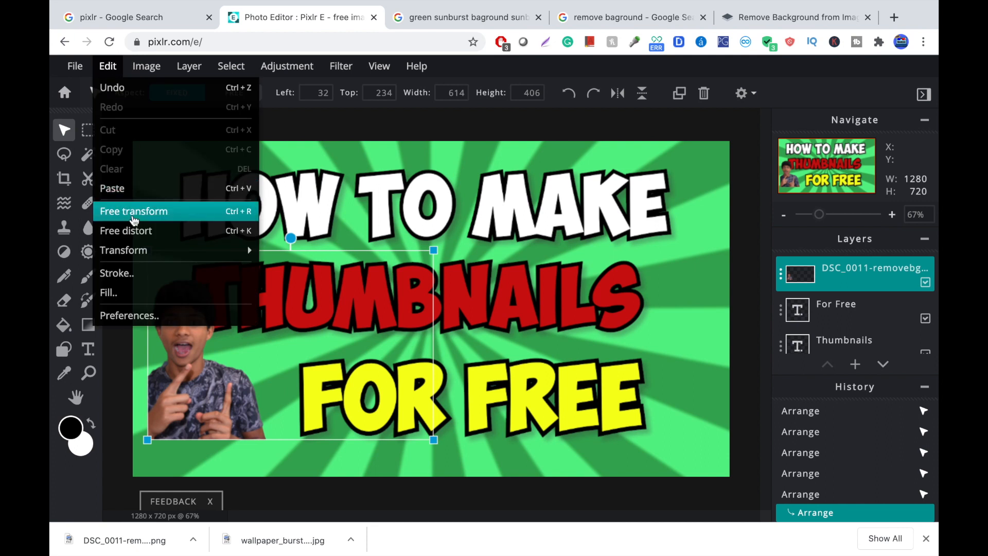
left_click(138, 274)
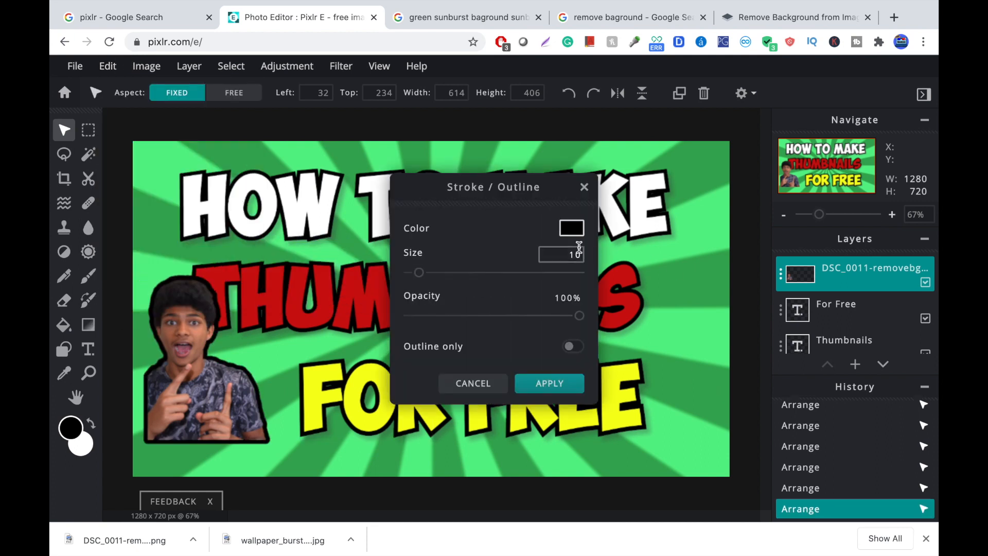
left_click(572, 230)
left_click_drag(362, 235, 320, 173)
left_click(618, 402)
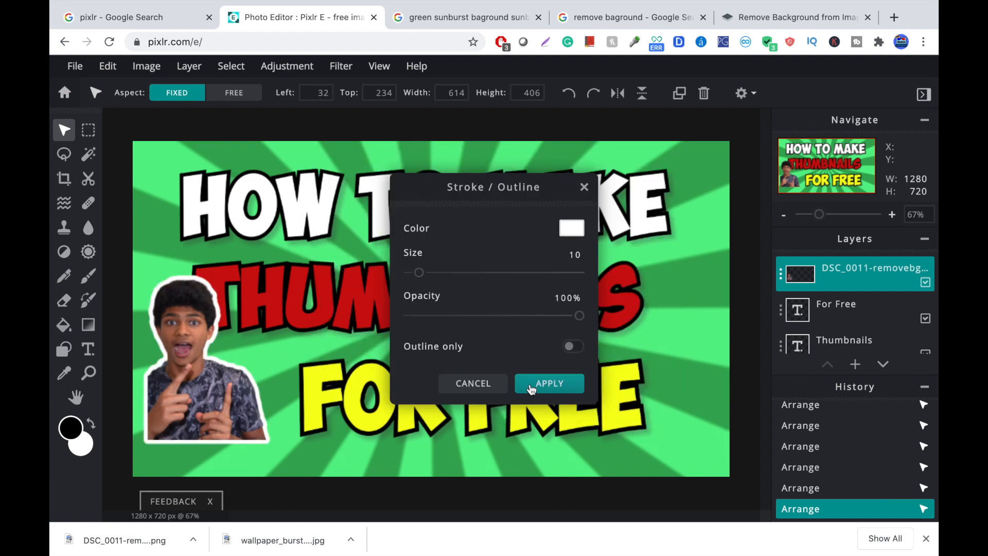
left_click_drag(579, 316, 494, 314)
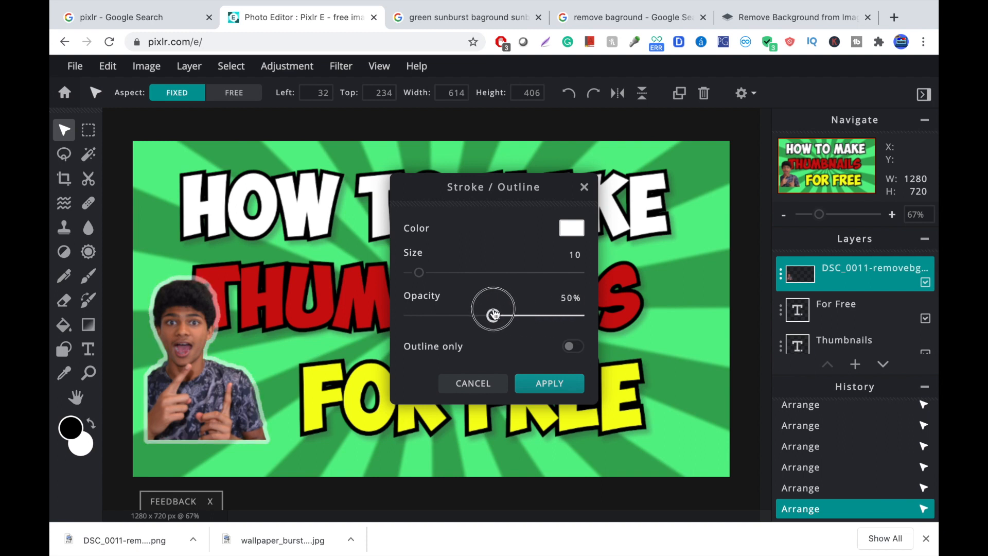
left_click(543, 384)
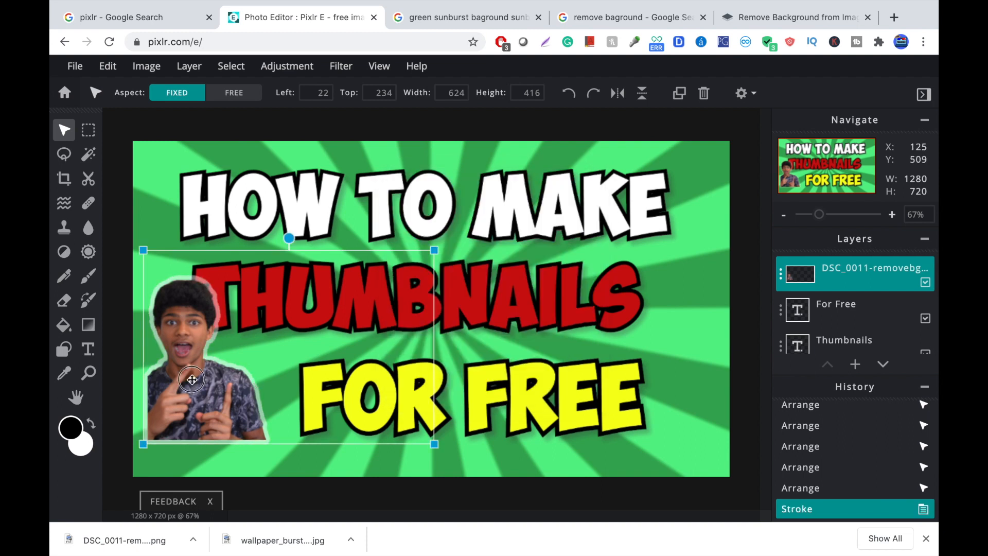
- Scale the outlined cutout down to about 566 × 377 px, place it in the canvas's lower-left corner and deselect it
left_click_drag(191, 379, 196, 410)
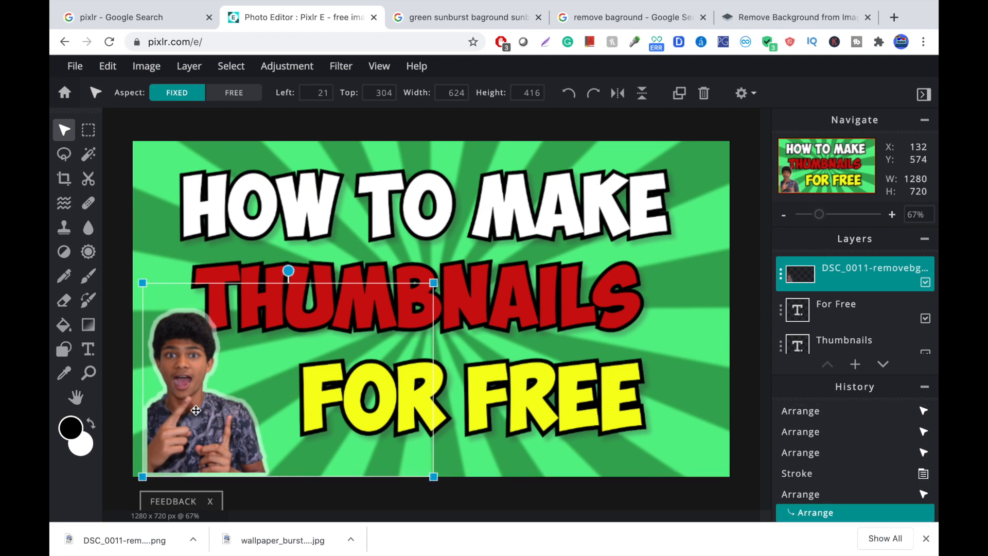
left_click_drag(148, 282, 171, 320)
left_click_drag(208, 400, 177, 389)
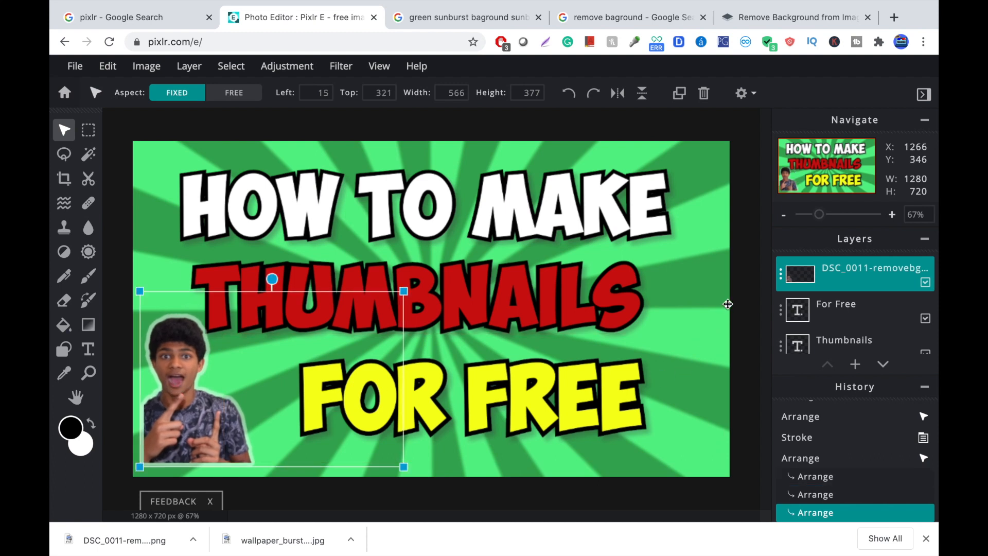
left_click(756, 298)
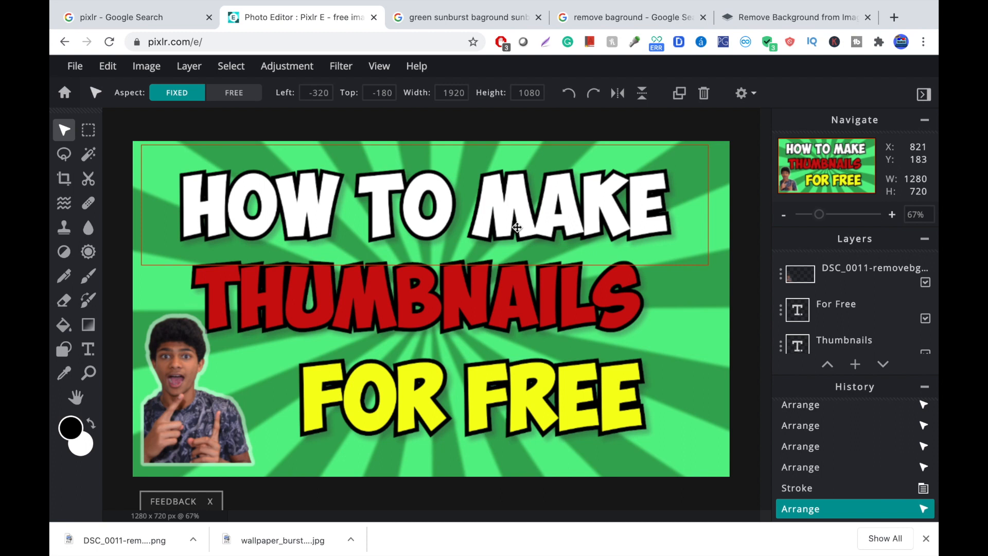
- Move the FOR FREE text up closer beneath THUMBNAILS, to about left 176, top 390
left_click_drag(441, 375, 428, 357)
left_click(700, 116)
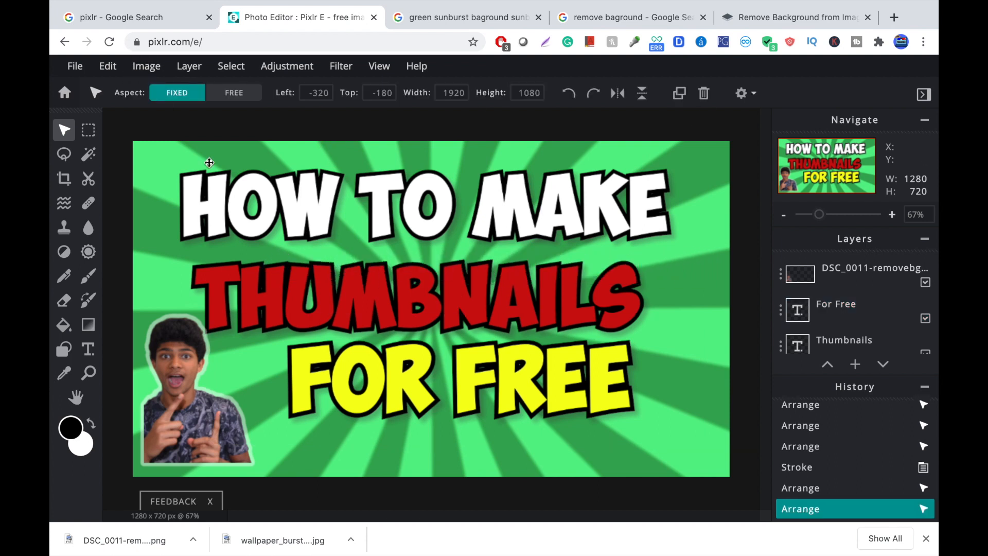
mouse_move(401, 352)
left_mouse_down()
mouse_move(417, 355)
mouse_move(409, 360)
left_mouse_up()
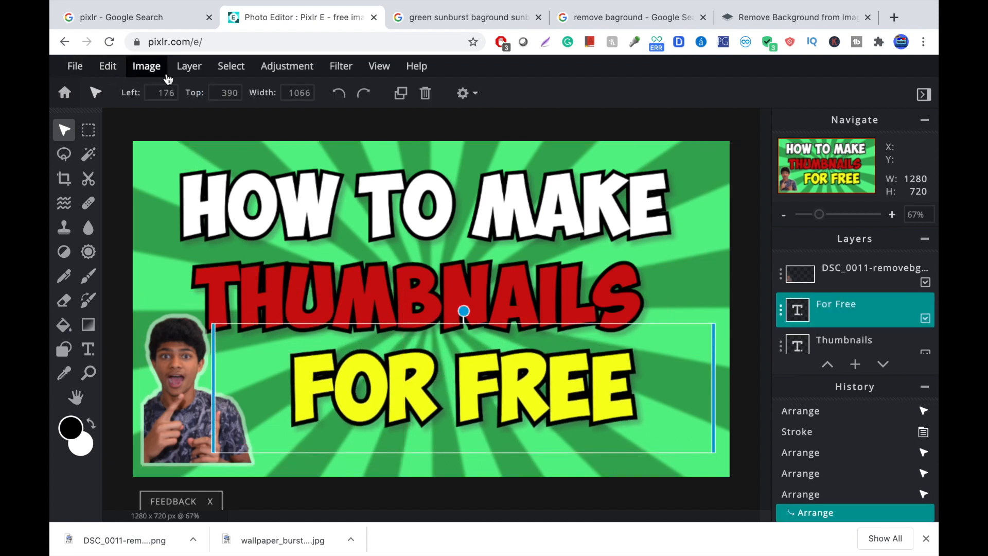
- Add emoji-transparent-png-8-transparent.png from the Thumbnails folder as a new image layer
left_click(184, 66)
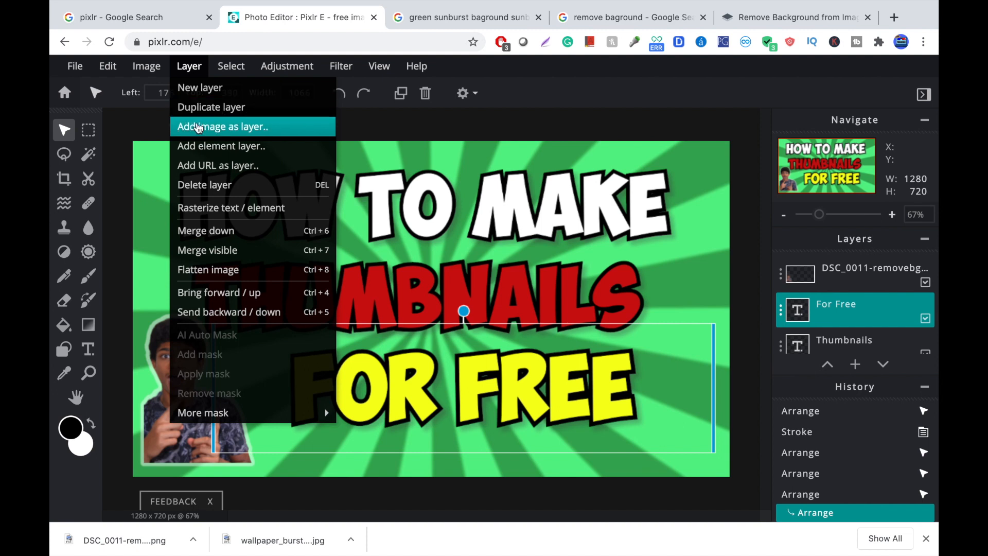
left_click(198, 127)
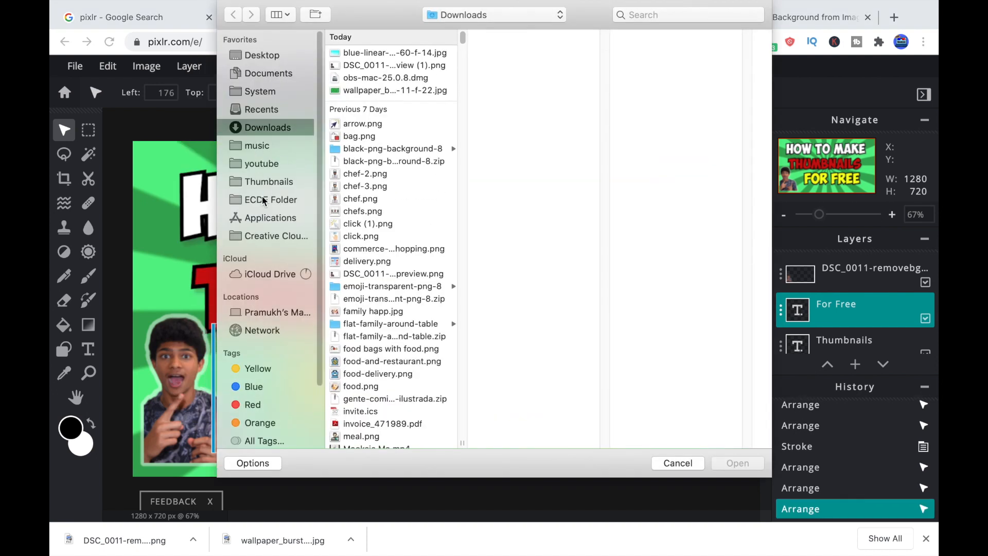
left_click(257, 184)
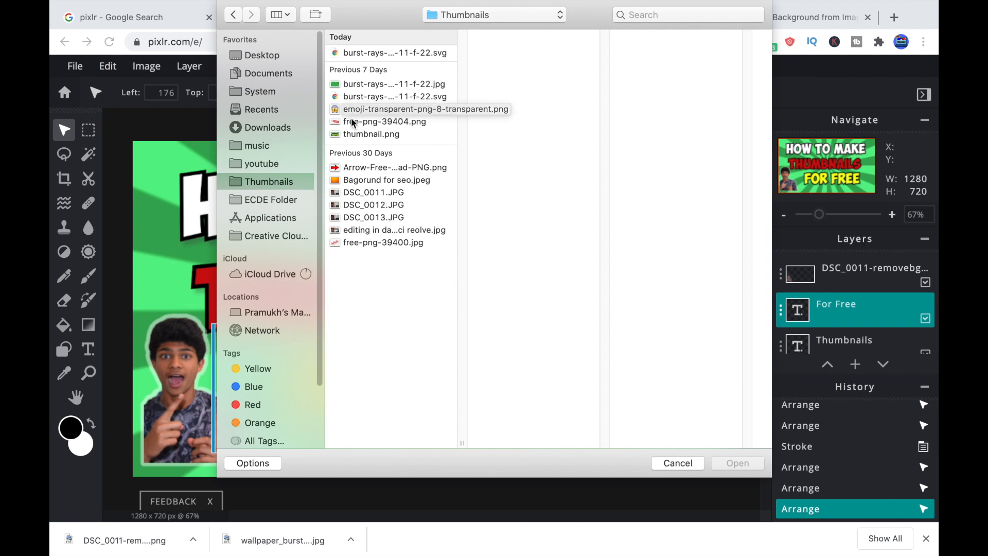
left_click(353, 110)
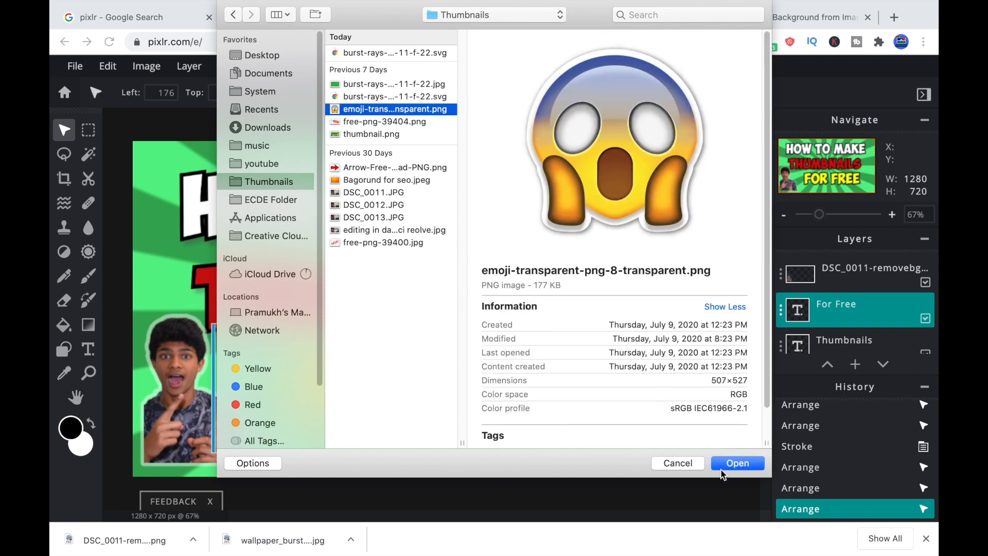
left_click(736, 463)
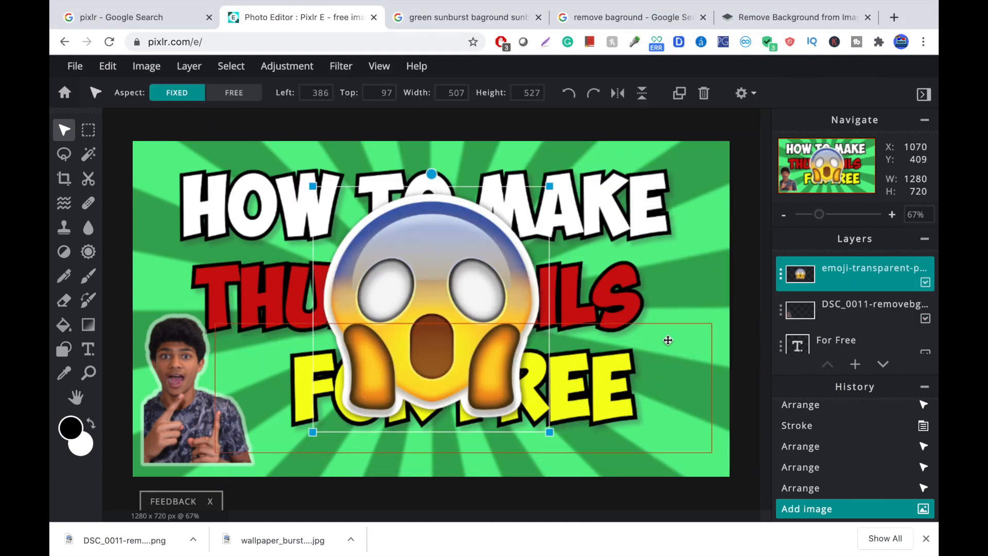
- Scale the emoji to about 242 × 252 px, tilt it clockwise and place it partly off the canvas's right edge, at about left 1106, top 226
left_click_drag(314, 186, 404, 281)
left_click_drag(441, 345, 592, 325)
left_click_drag(555, 262, 684, 326)
left_click_drag(645, 264, 630, 247)
left_click_drag(689, 240, 657, 240)
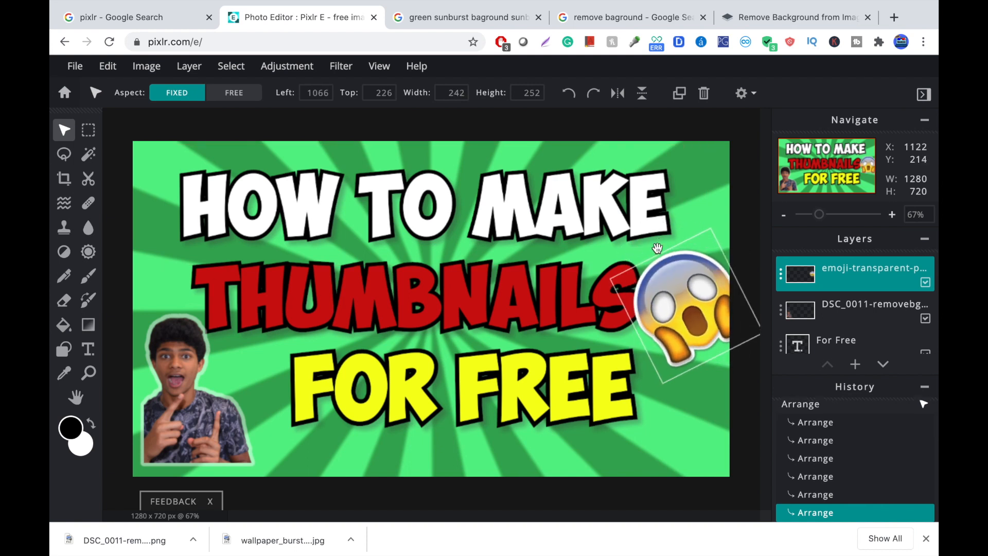
left_click_drag(697, 320, 717, 321)
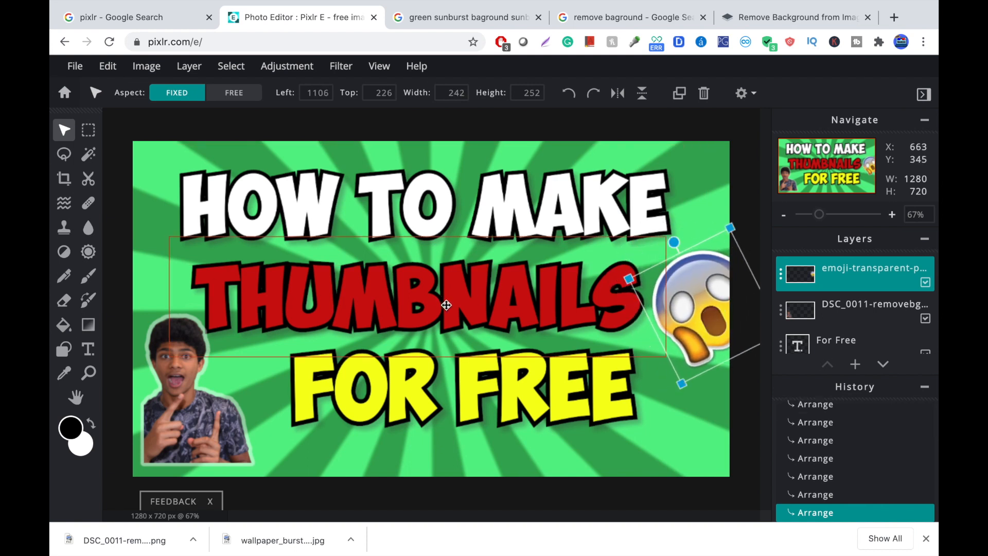
- Add free-png-39404.png from the Thumbnails folder as a new image layer
double_click(440, 300)
left_click(76, 66)
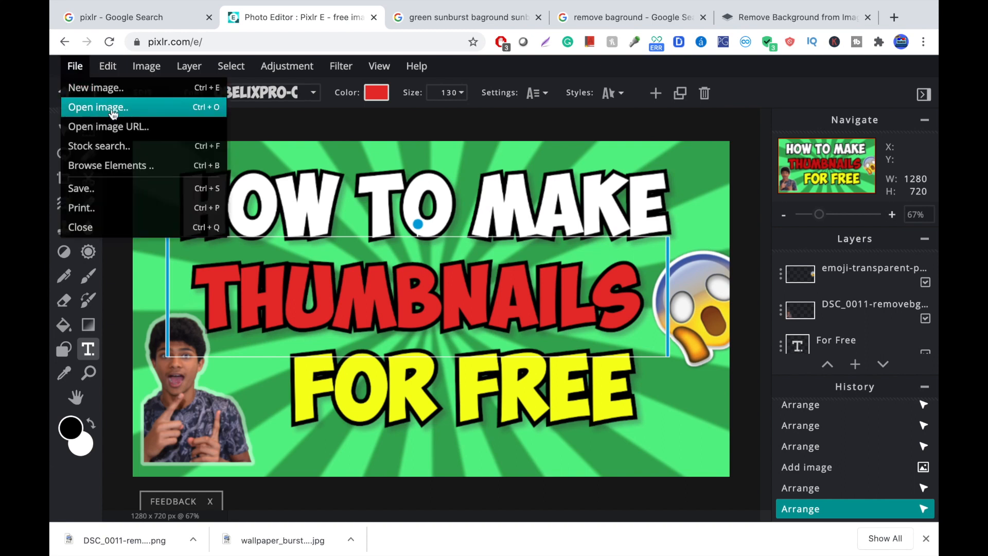
left_click(200, 127)
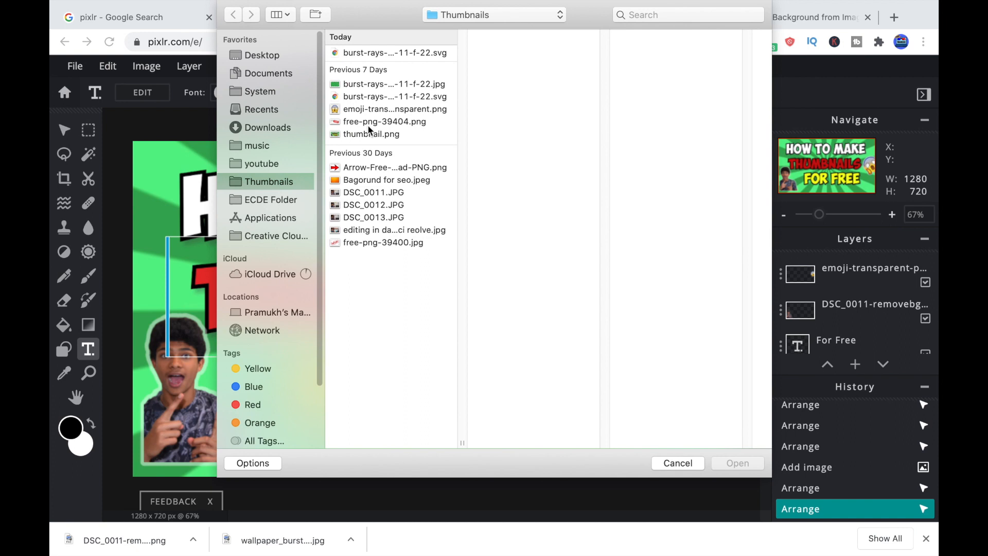
left_click(369, 121)
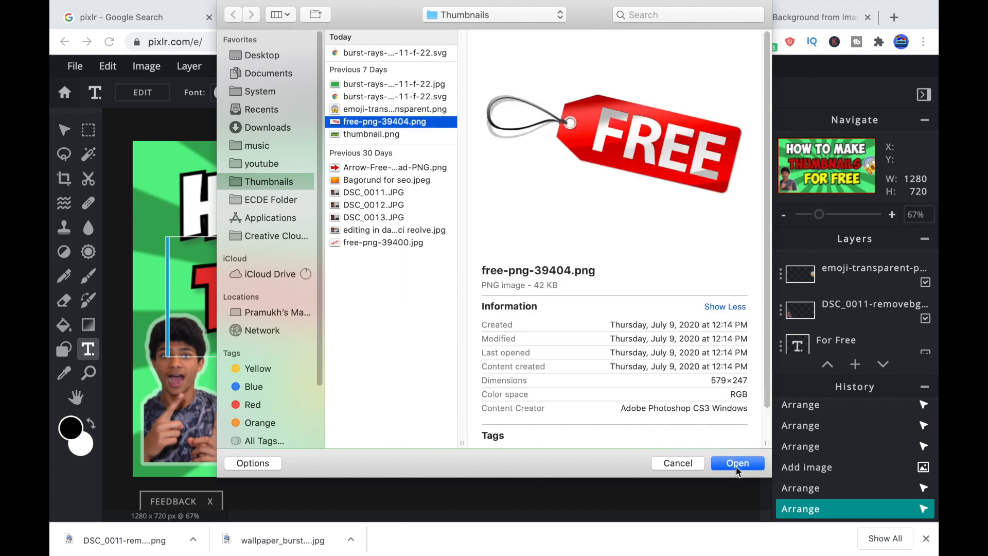
left_click(737, 463)
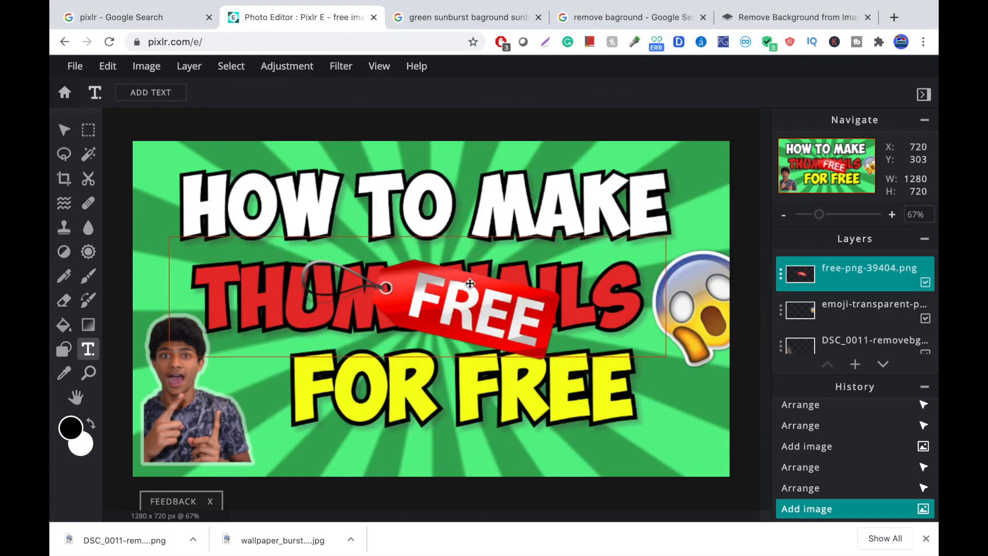
- Narrow the THUMBNAILS text box from its left side so the text shifts slightly right, and return to the Arrange tool
left_click(435, 289)
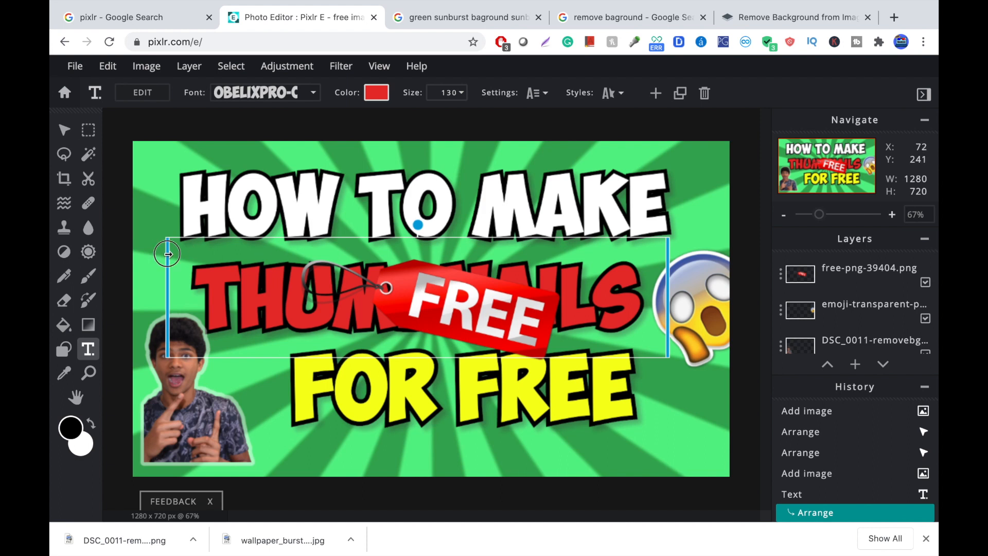
left_click_drag(168, 254, 186, 252)
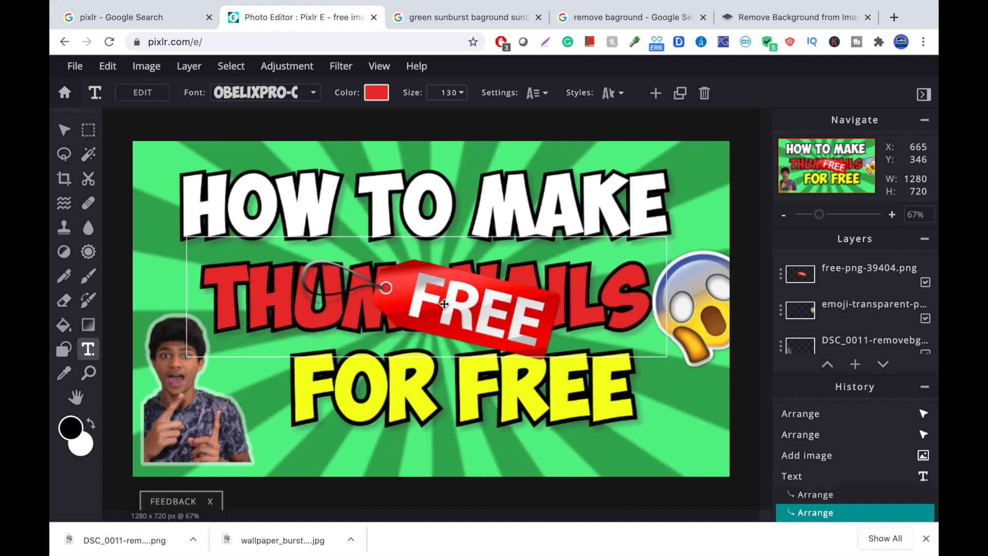
key("v")
- Scale the FREE tag down to about 371 × 158 px and place it over THUMBNAILS, at about left 585, top 281
left_click(480, 303)
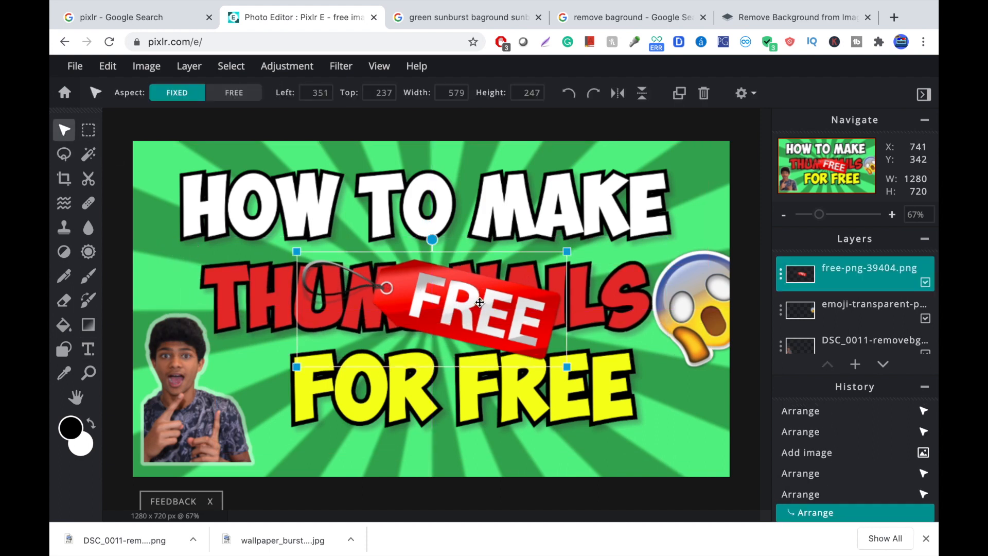
left_click_drag(479, 303, 504, 325)
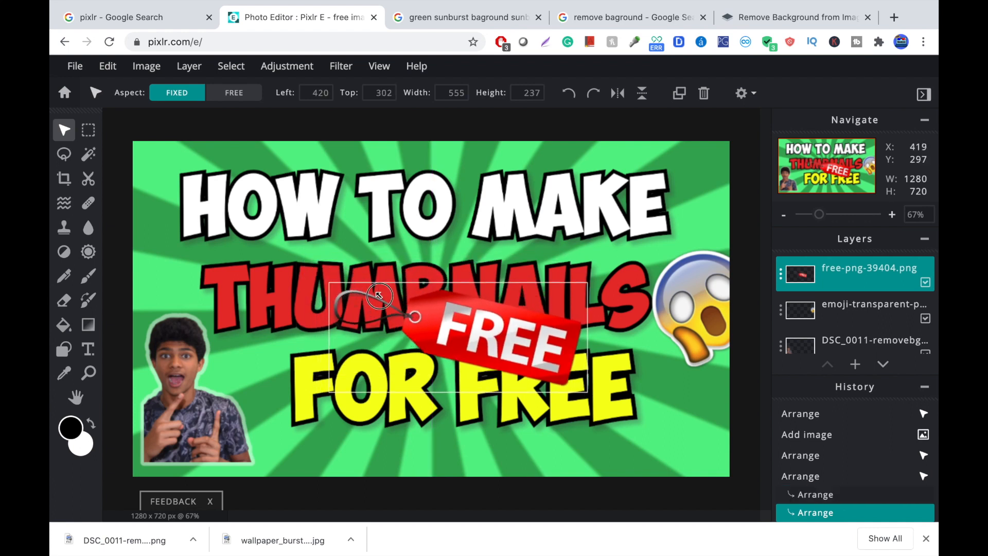
left_click_drag(380, 294, 414, 312)
left_click_drag(509, 340, 673, 392)
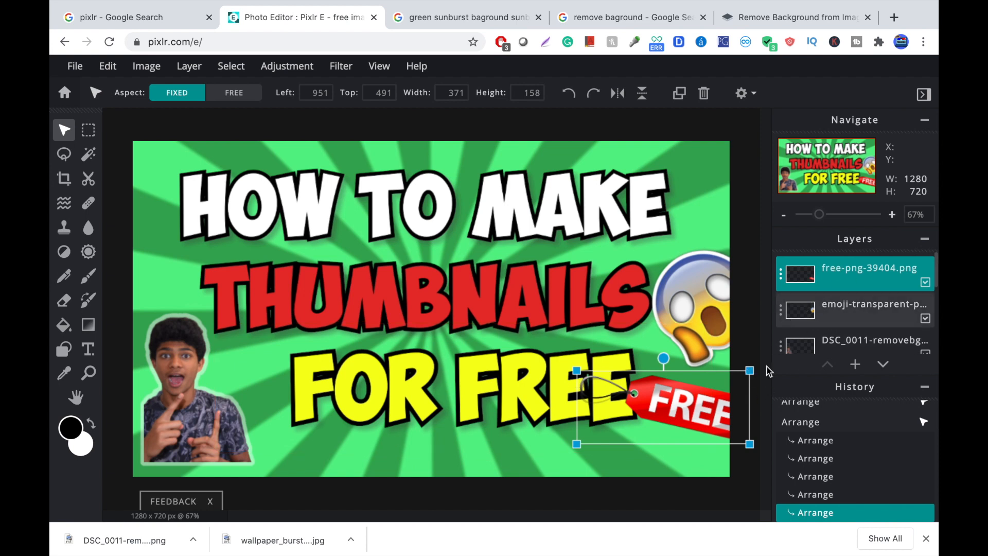
left_click_drag(713, 409, 591, 312)
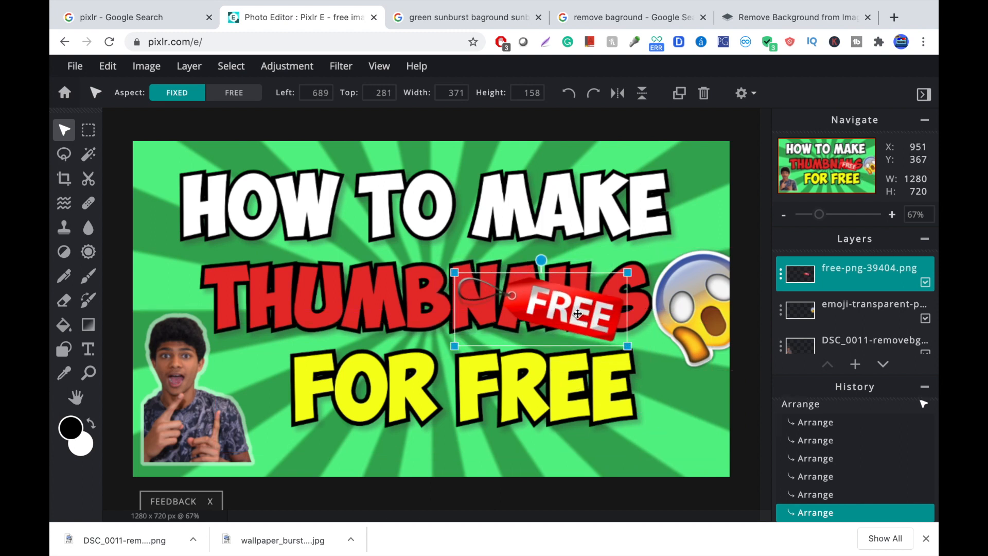
left_click_drag(577, 314, 516, 310)
- Bring the For Free layer to the front, shrink the tag to about 297 × 126 px beneath the text's end, and move the text to about left 134, top 378
scroll(805, 315, "down", 3)
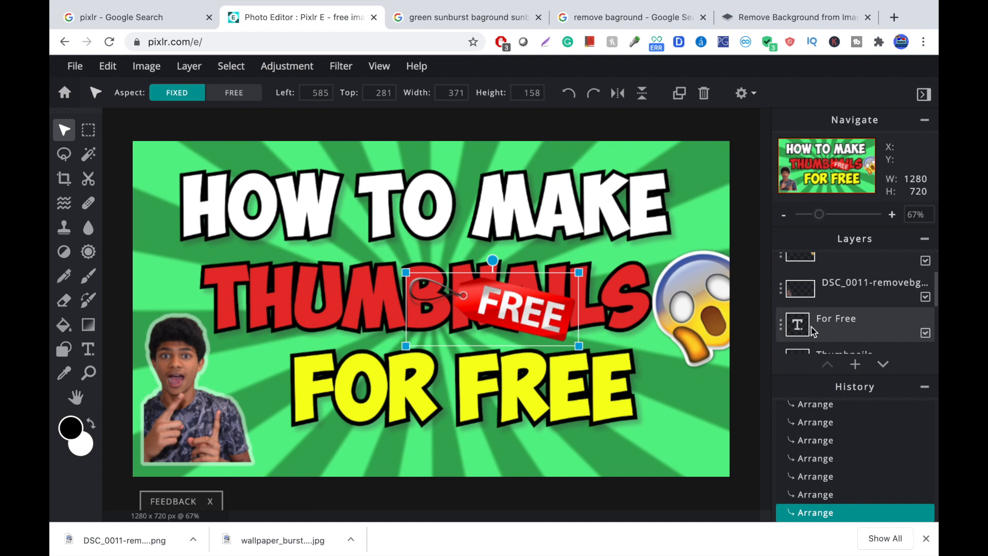
left_click_drag(811, 327, 810, 265)
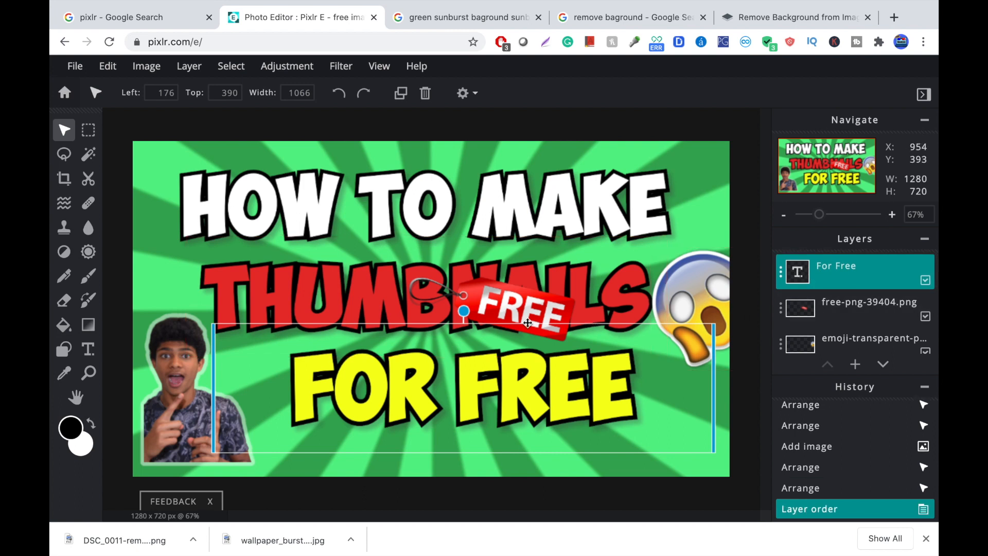
left_click_drag(528, 323, 650, 423)
left_click_drag(719, 386, 668, 439)
left_click(714, 448)
left_click(693, 465)
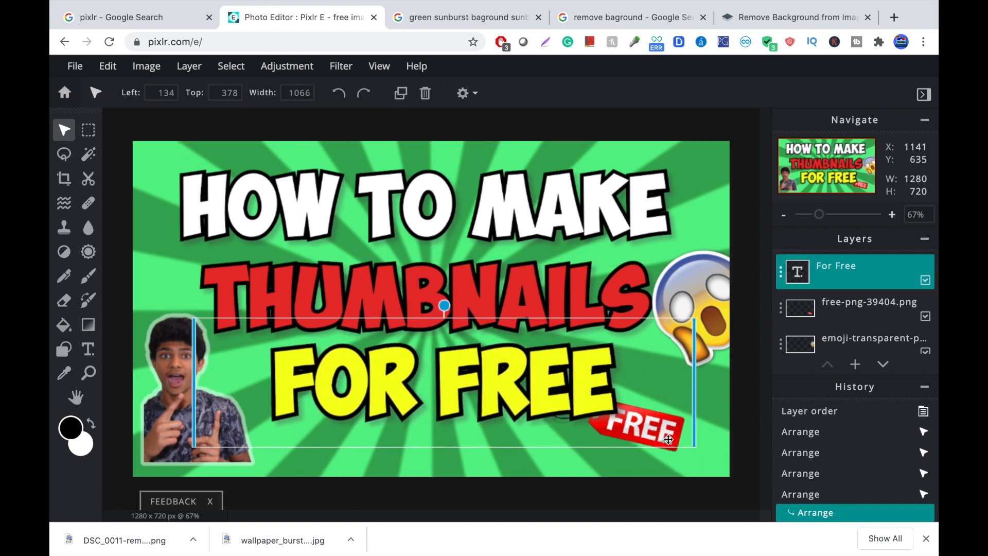
- Move the FREE tag into the lower-right corner, at about left 983, top 554, and the FOR FREE text to about left 158, top 372
left_click(842, 317)
left_click_drag(657, 423, 659, 423)
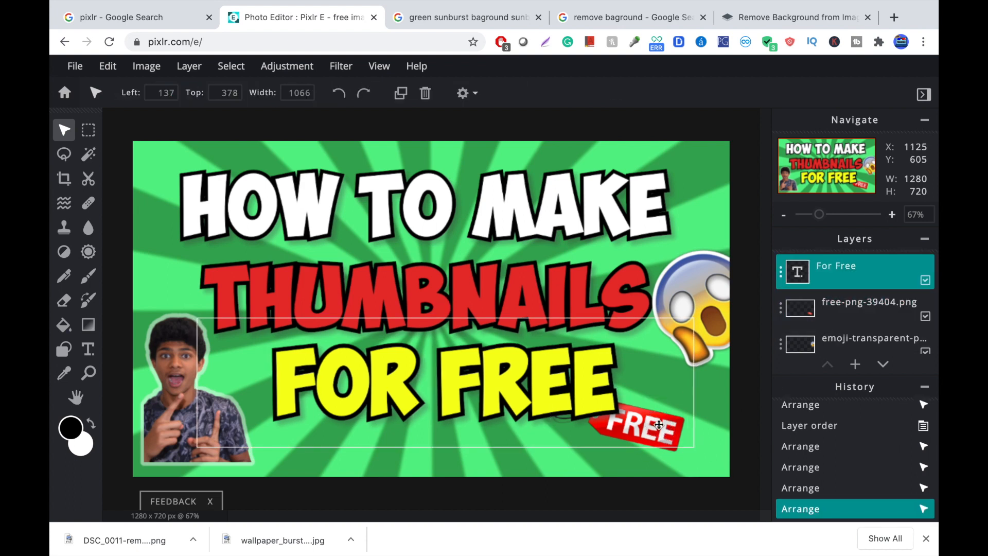
left_click(823, 323)
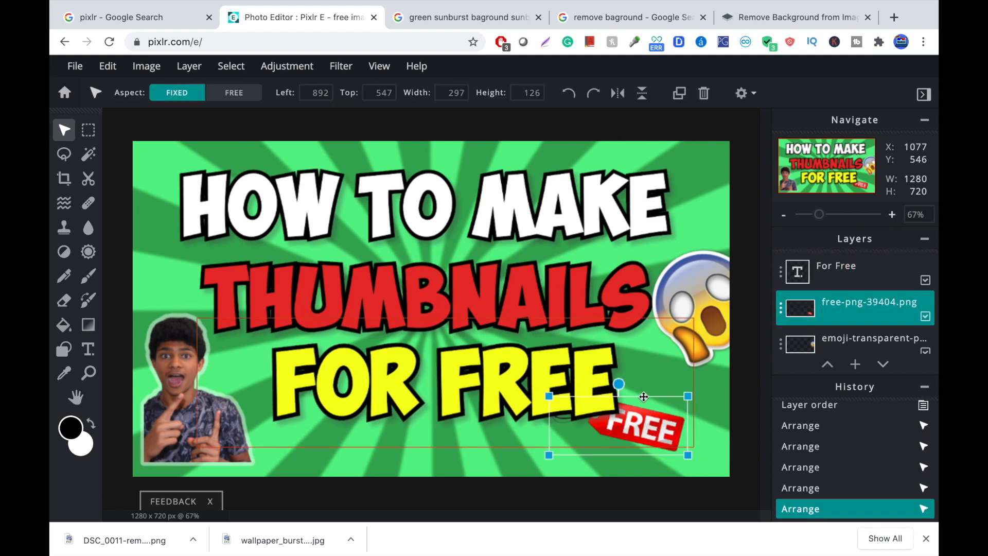
left_click_drag(680, 395, 589, 408)
left_click_drag(667, 436, 709, 441)
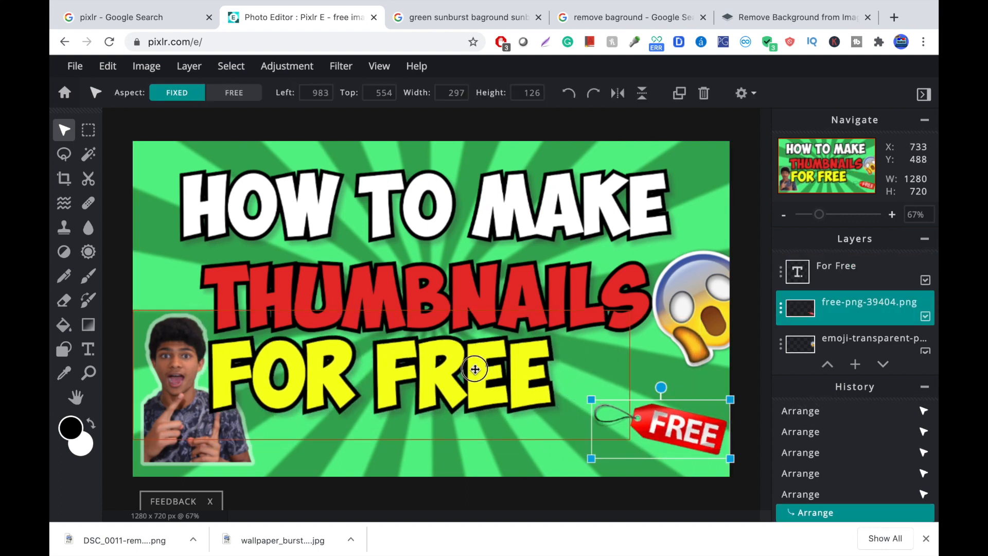
left_click_drag(481, 368, 549, 376)
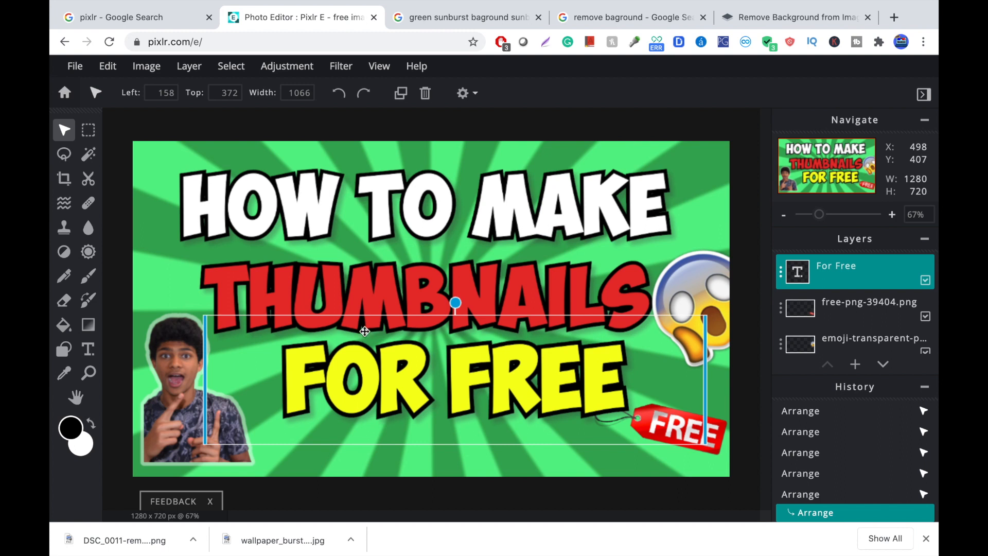
- Add Arrow-Free-Download-PNG.png as a layer, scaled to about 234 × 177 px and placed below FOR, at about left 463, top 531
left_click(188, 68)
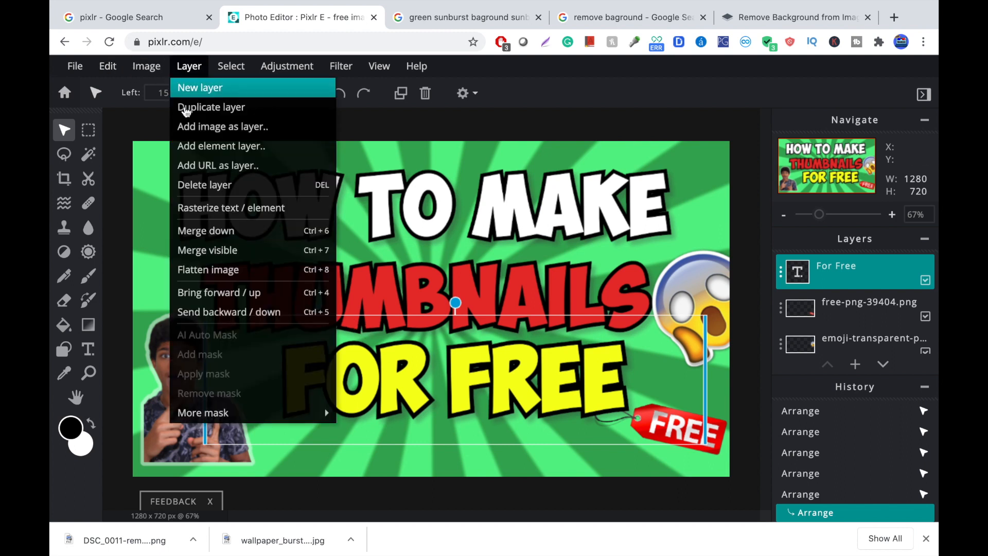
left_click(192, 129)
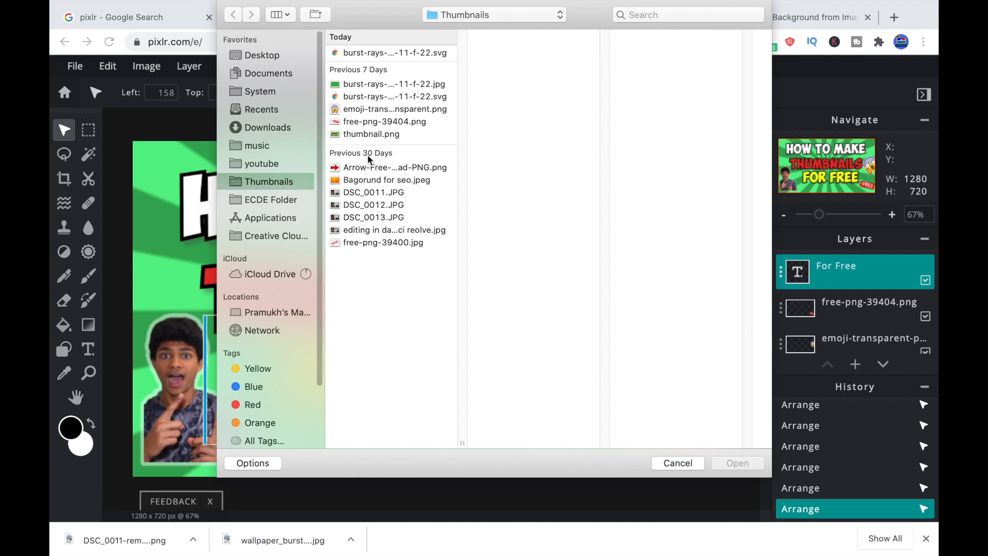
left_click(376, 167)
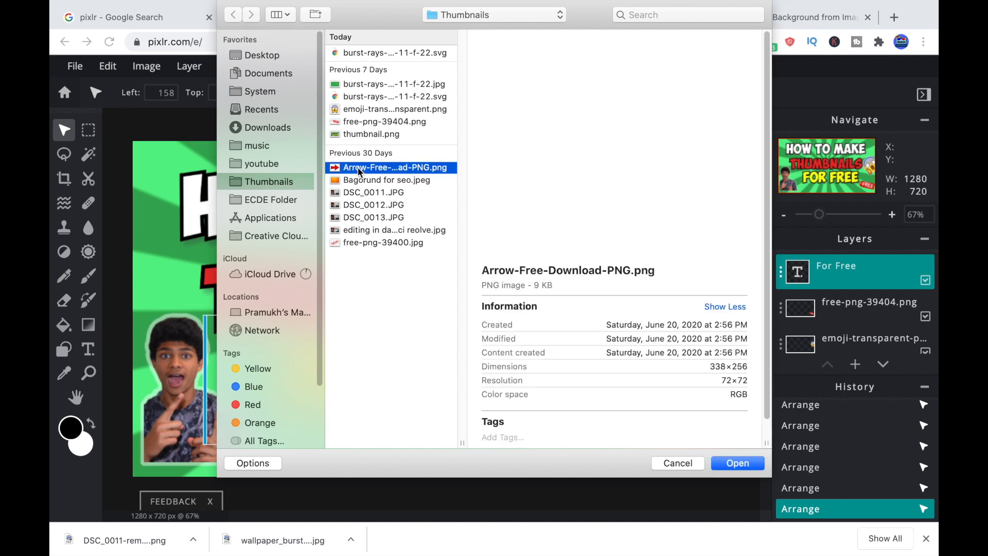
left_click(718, 462)
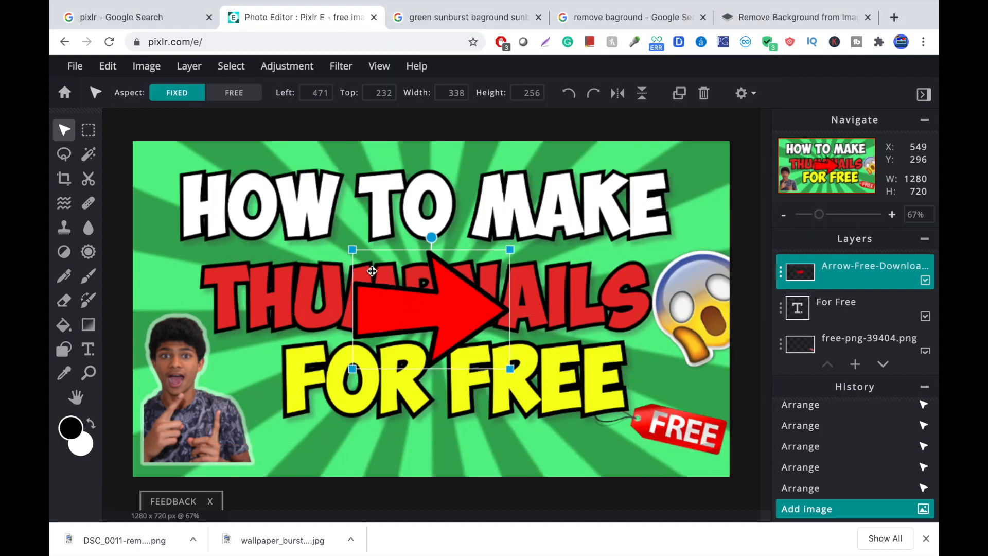
left_click_drag(398, 284, 359, 380)
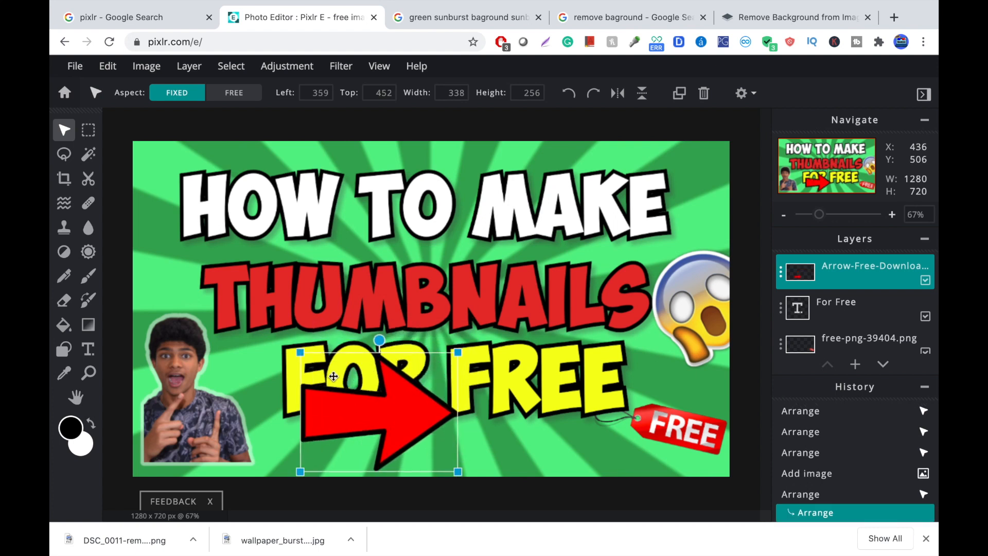
left_click_drag(300, 353, 348, 378)
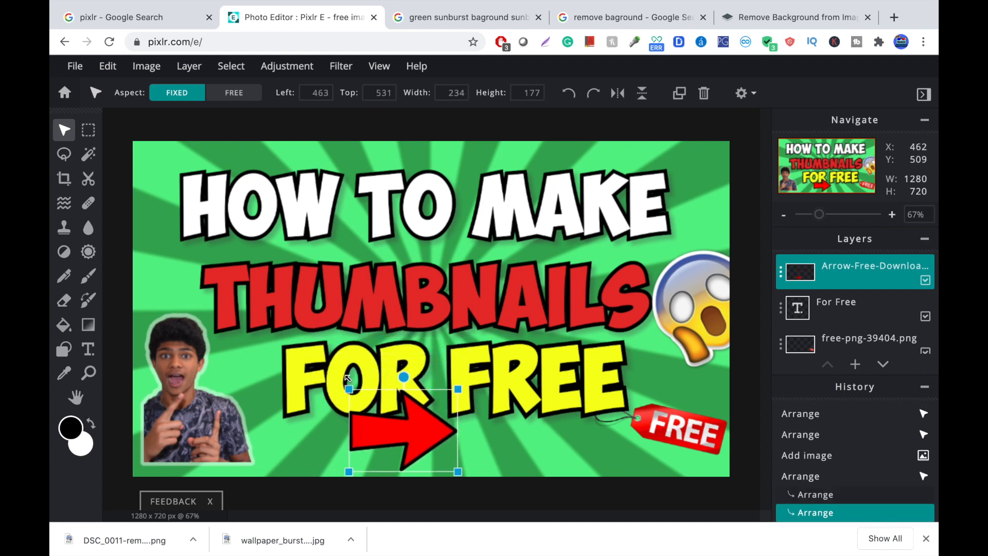
- Duplicate the red arrow layer and place the copy to the right of the first arrow, at about left 744, top 516
right_click(431, 436)
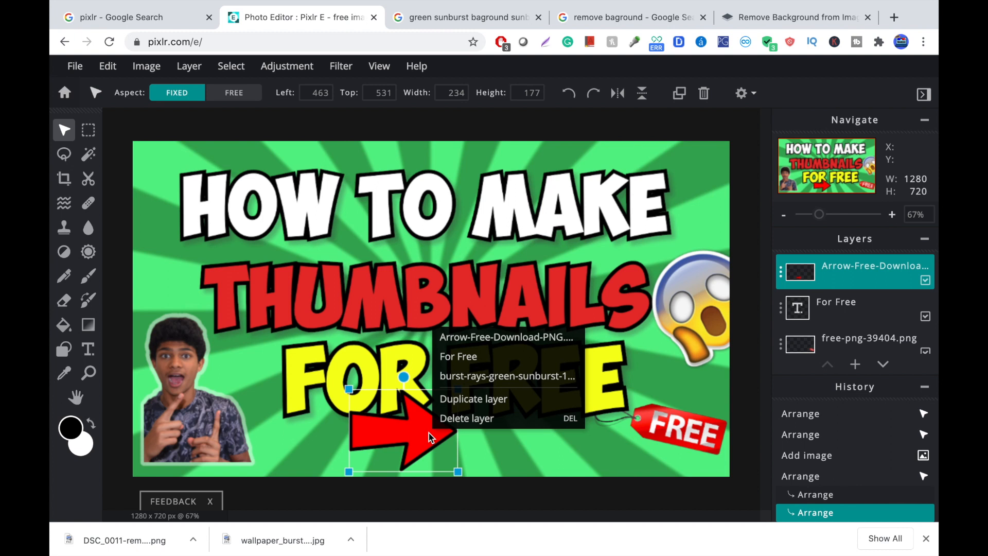
left_click(431, 437)
right_click(426, 434)
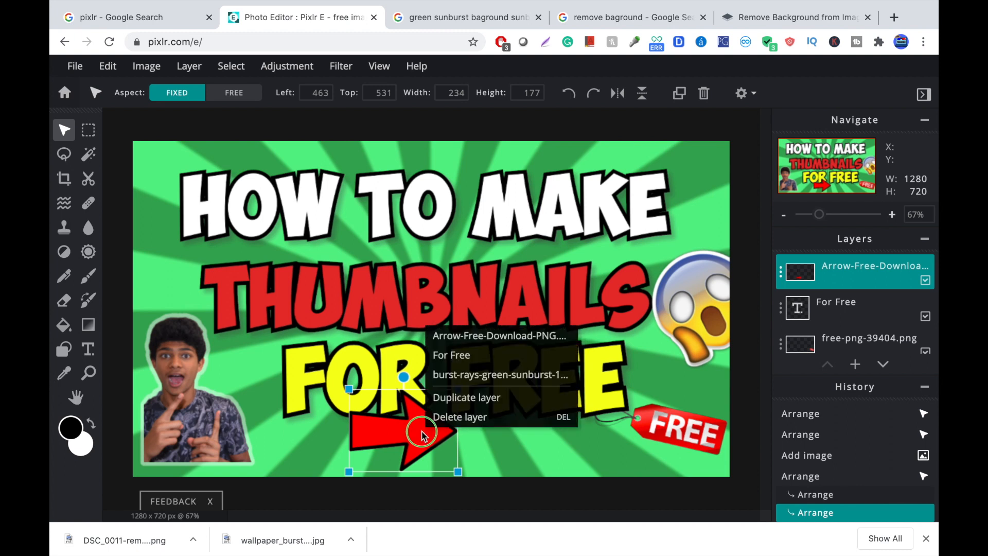
left_click(426, 433)
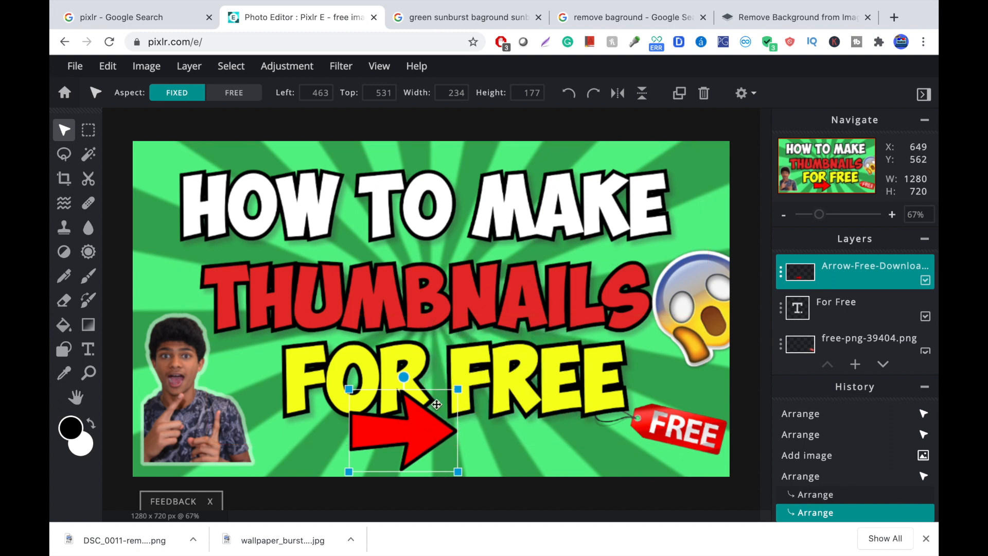
right_click(438, 407)
left_click(472, 374)
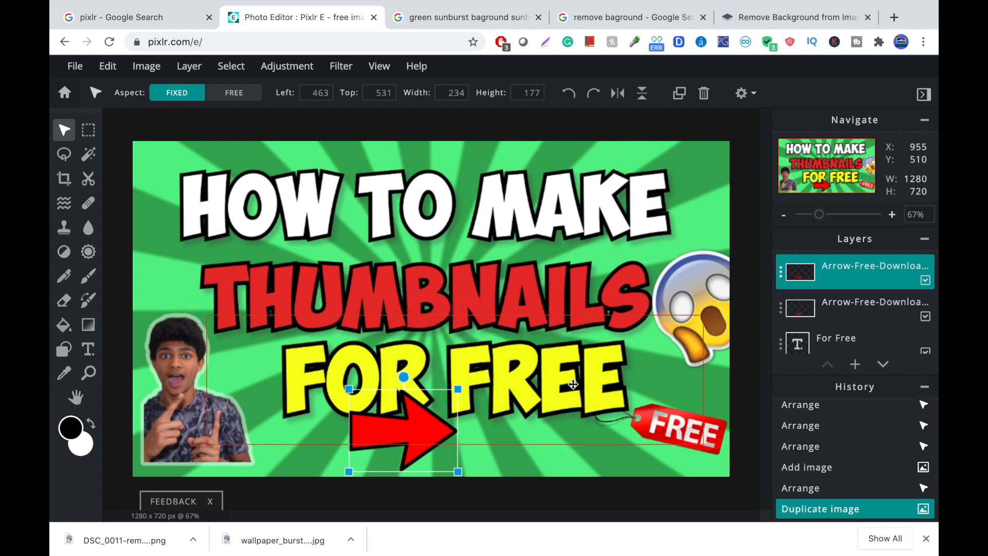
left_click_drag(422, 436, 554, 428)
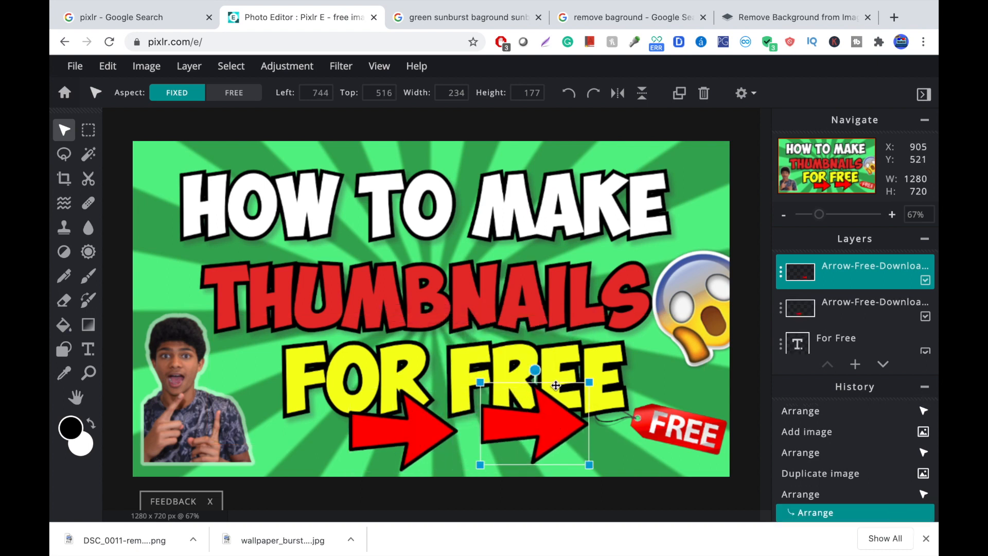
- Rotate both red arrows to point straight up beneath FREE, the right one at about left 822, top 533, and shift FOR FREE slightly left
left_click_drag(534, 372, 486, 427)
left_click_drag(543, 387, 568, 425)
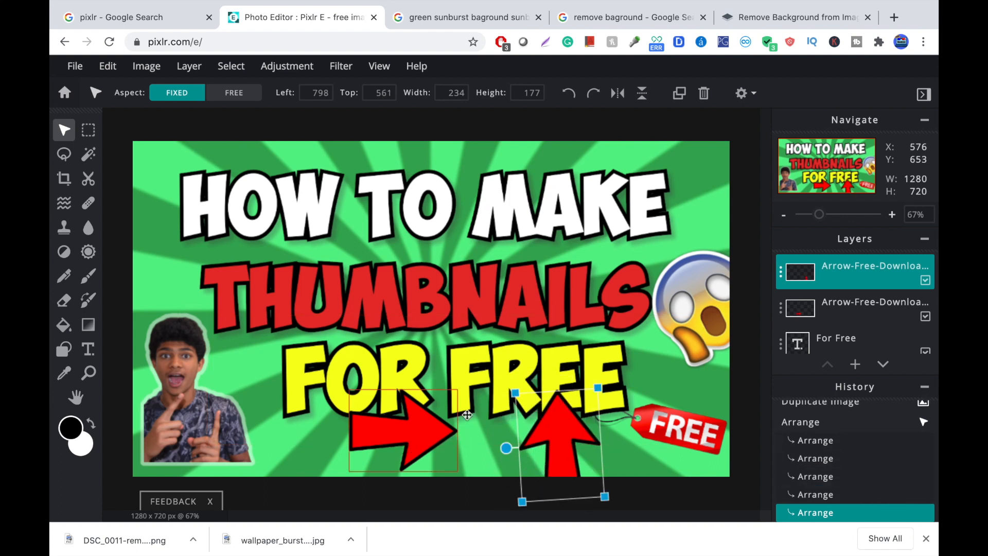
left_click_drag(403, 398, 495, 437)
left_click(510, 414)
- Duplicate the right upward arrow and place the copy beside the FREE tag, at about left 932, top 552
right_click(566, 435)
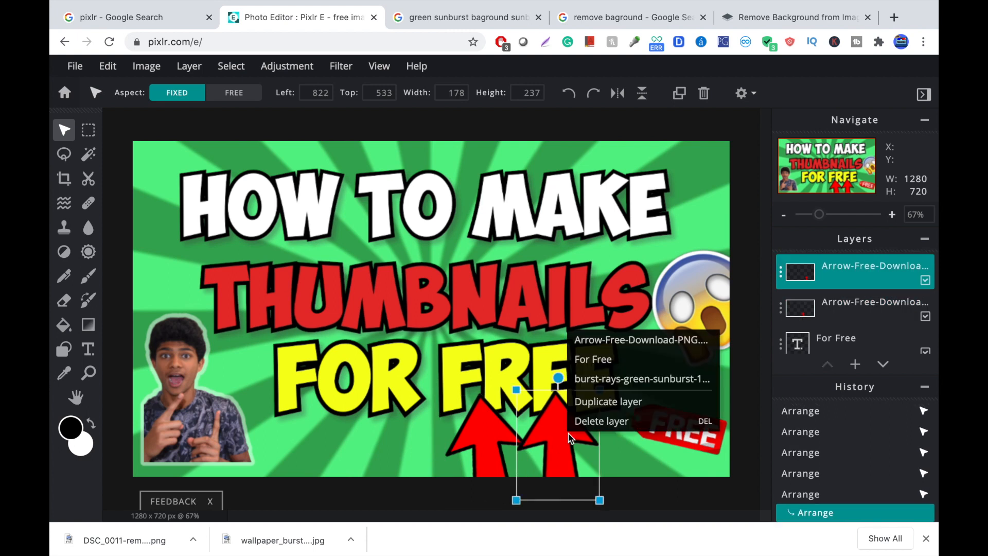
left_click(607, 401)
left_click_drag(598, 422, 649, 427)
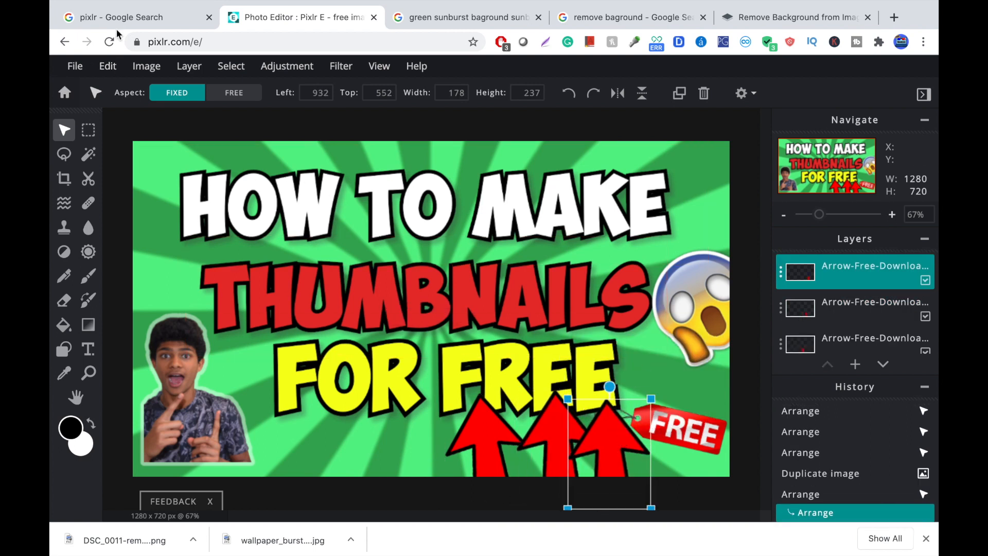
- Save and download the image as Thumbnail in JPG format at 100% quality, 1280 by 720 pixels
left_click(76, 67)
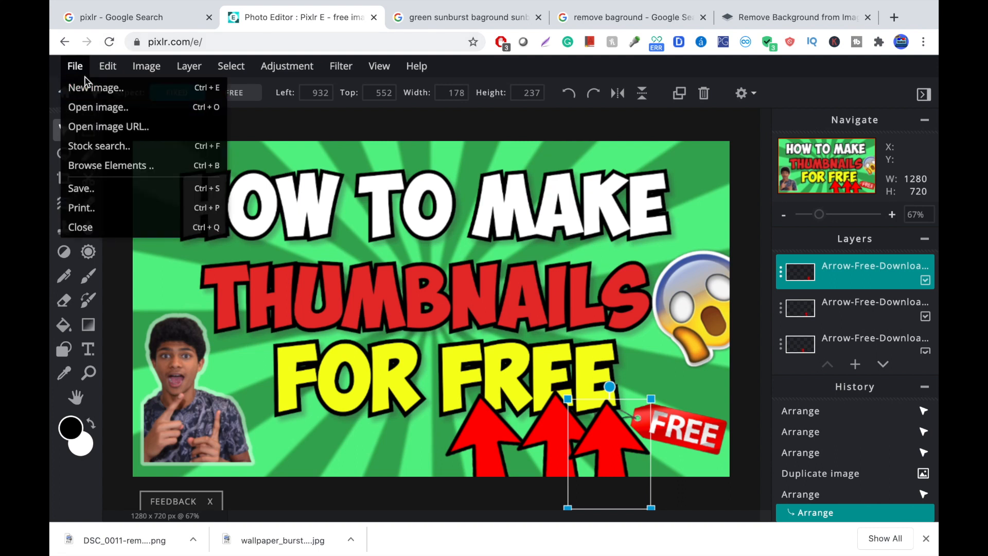
left_click(95, 187)
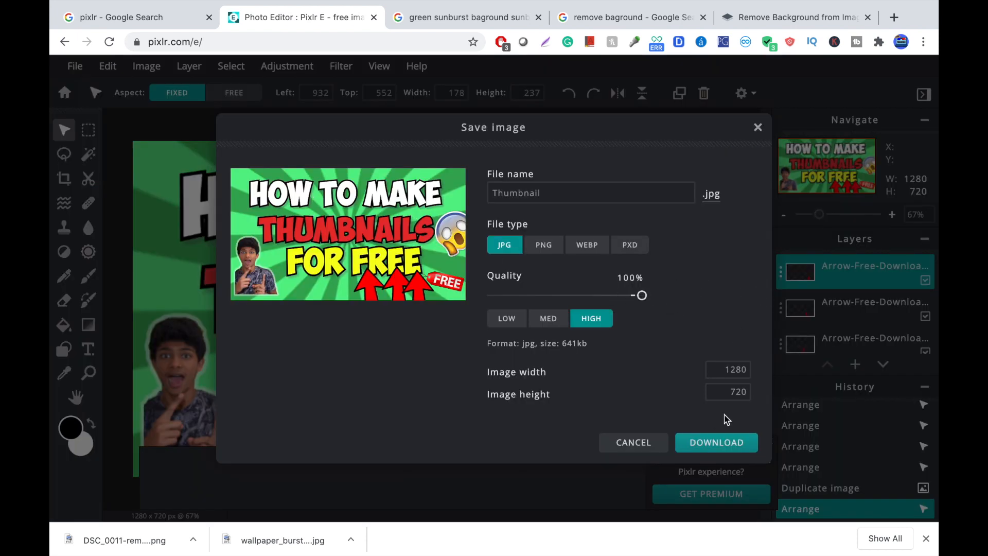
left_click(716, 442)
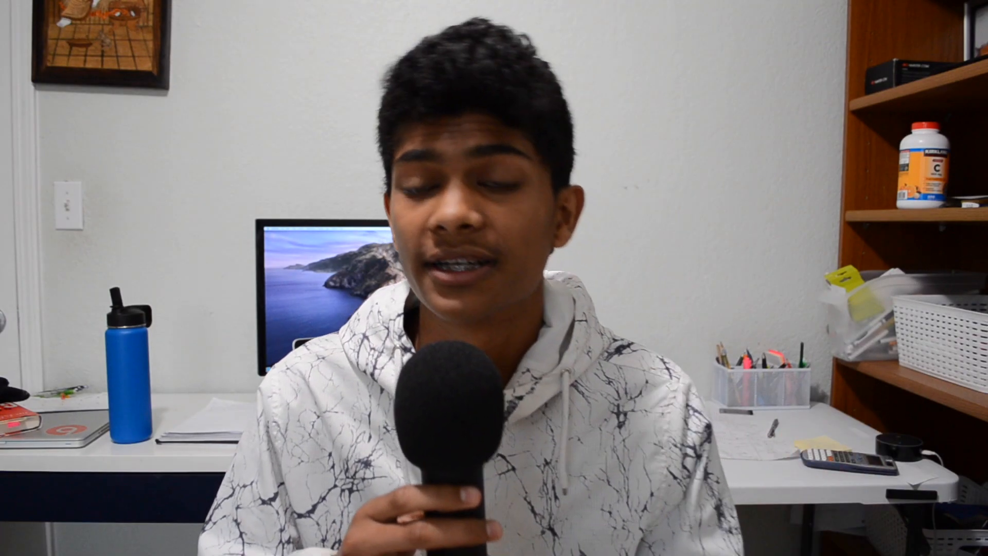